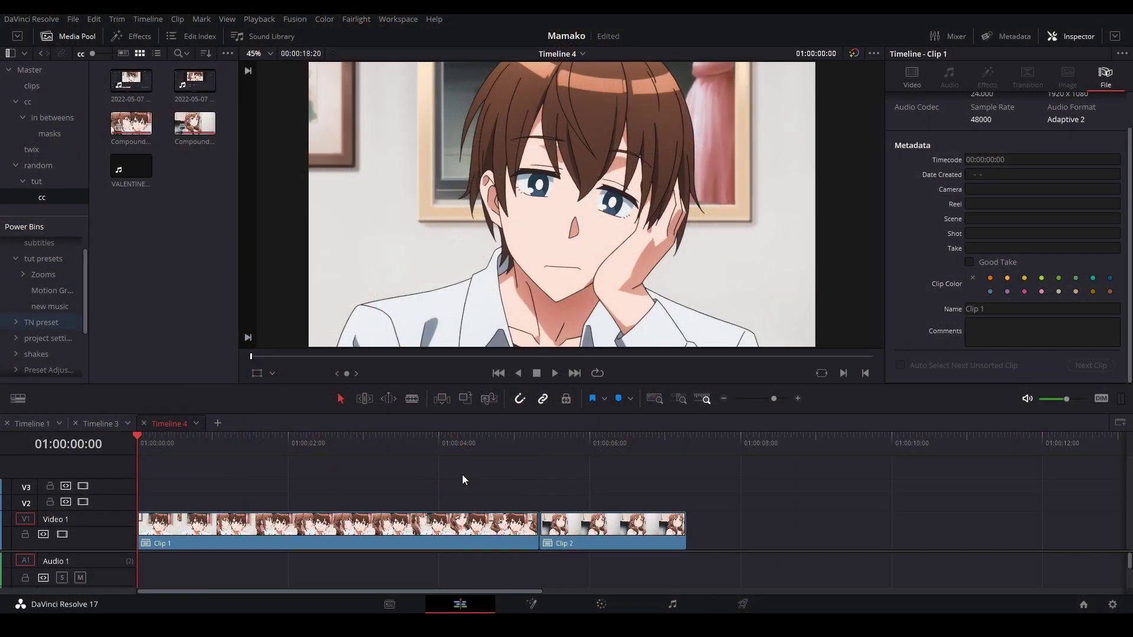
Step: Try a Blur Dissolve at the start of Clip 1, play it back, and undo it
key(ctrl+s)
key(ctrl+6)
scroll(150, 134, up, 5)
scroll(150, 134, up, 10)
drag(154, 114, 154, 522)
key(space)
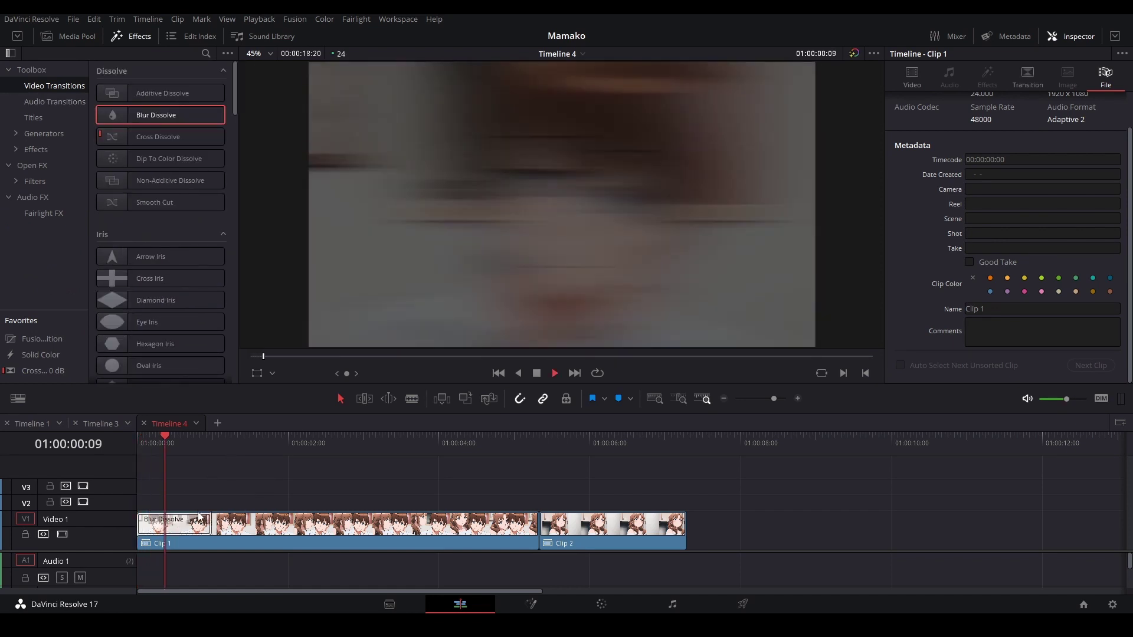
key(ctrl+z)
Step: Try an Additive Dissolve at the start of Clip 1, play it back, and delete it
click(157, 137)
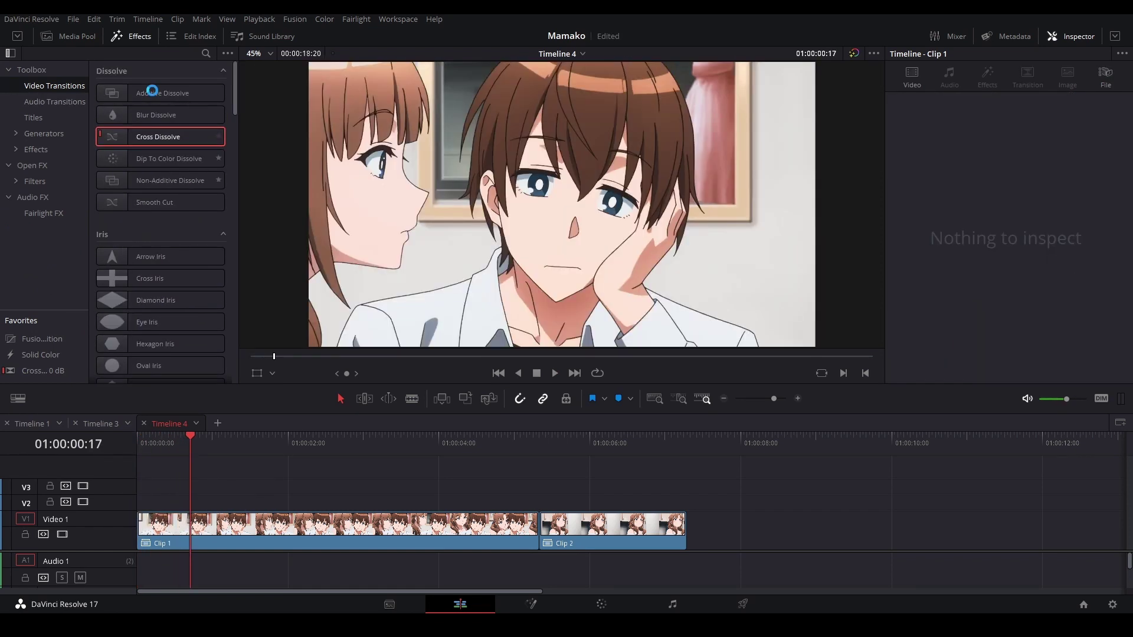
drag(153, 91, 147, 523)
click(147, 456)
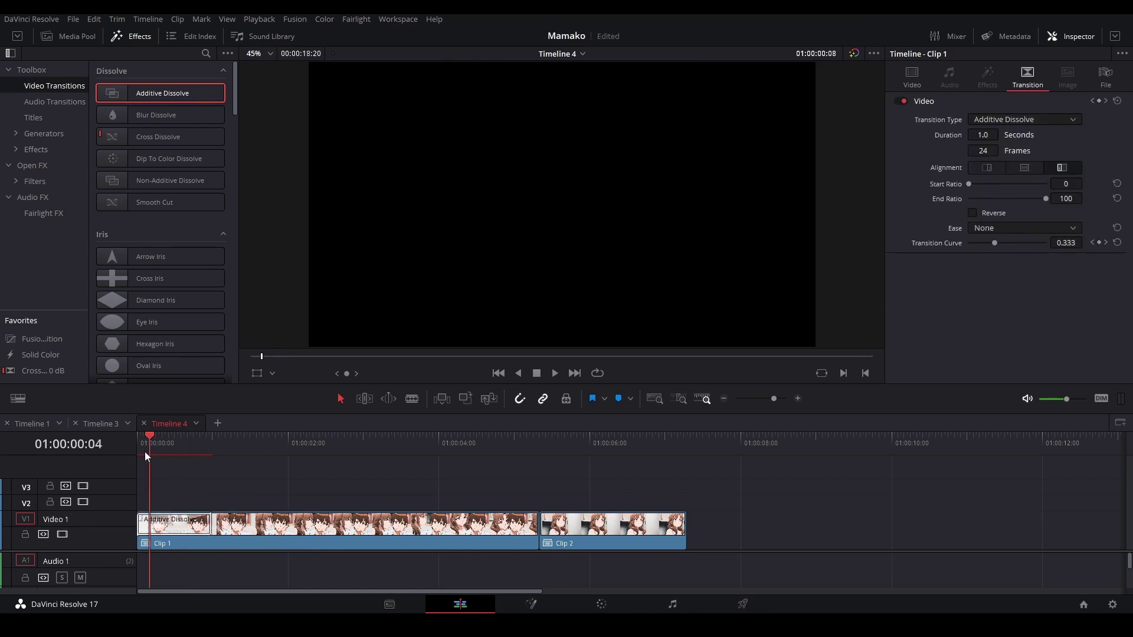
key(space)
key(space)
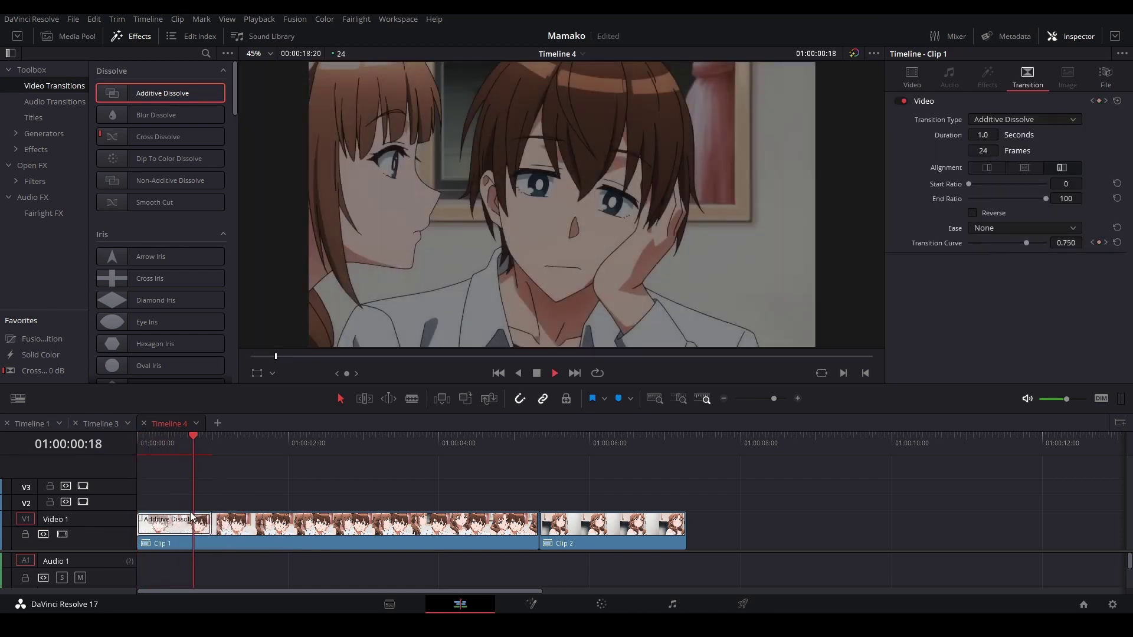
click(158, 530)
key(Delete)
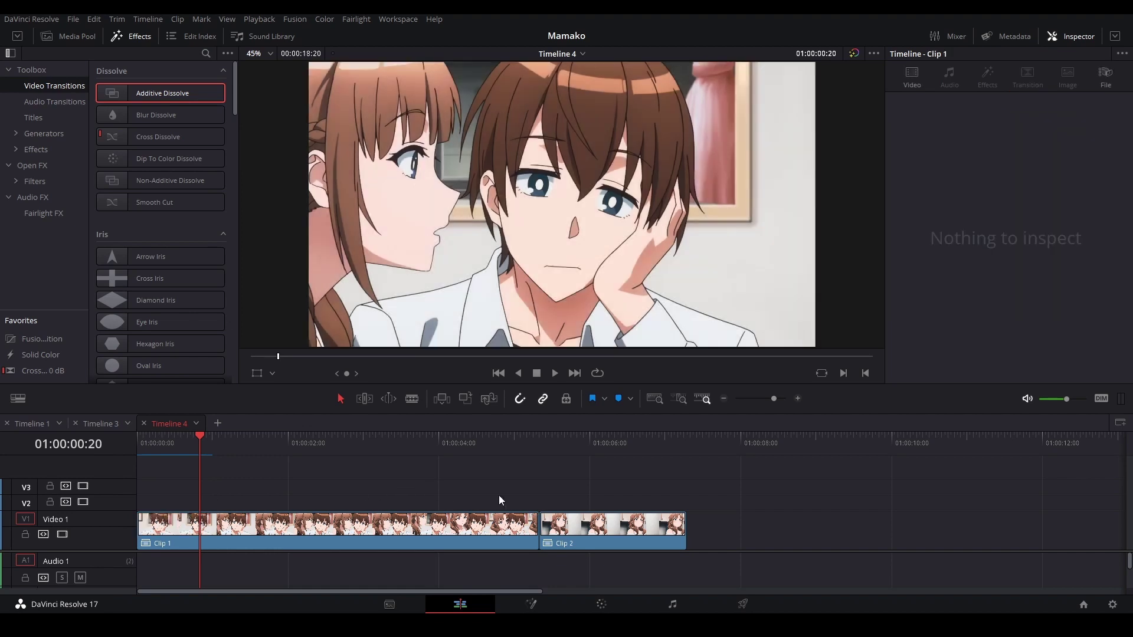
Step: Try to place an Additive Dissolve on the cut between the untrimmed Clip 1 and Clip 2
click(537, 453)
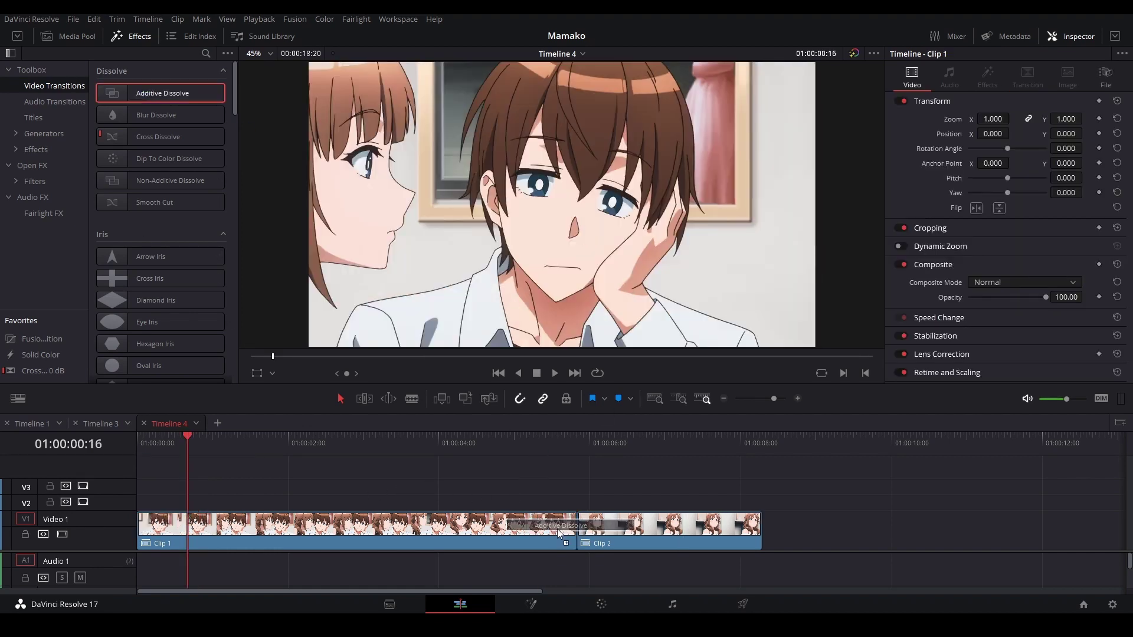
drag(558, 531, 567, 529)
click(564, 448)
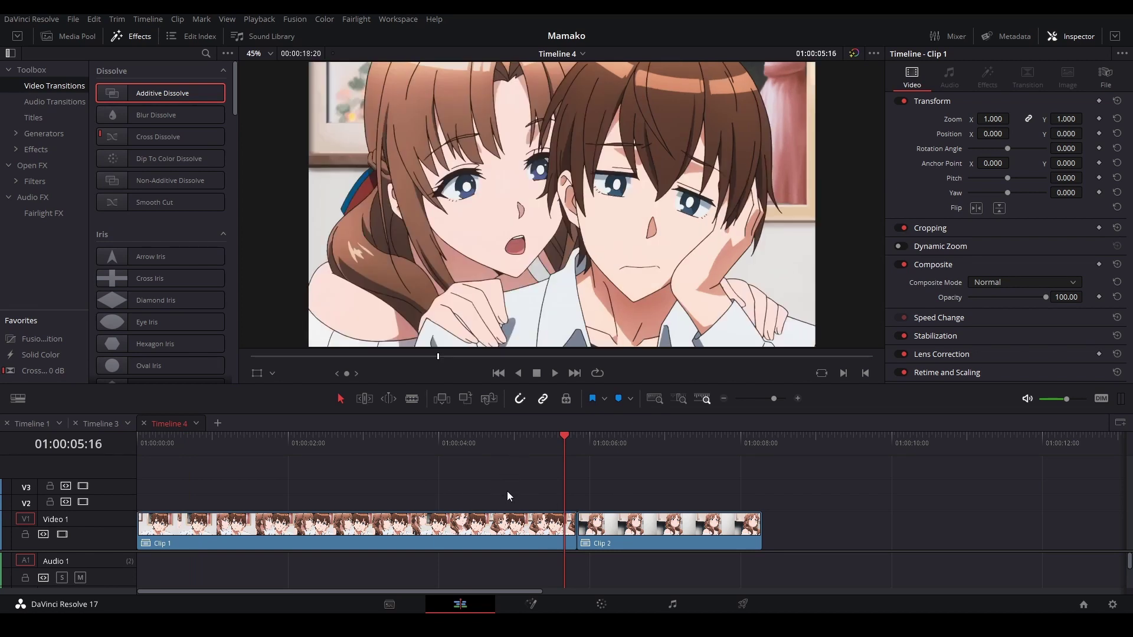
Step: Trim the end of Clip 1 and the start of Clip 2, and move Clip 2 against Clip 1
drag(570, 524, 547, 526)
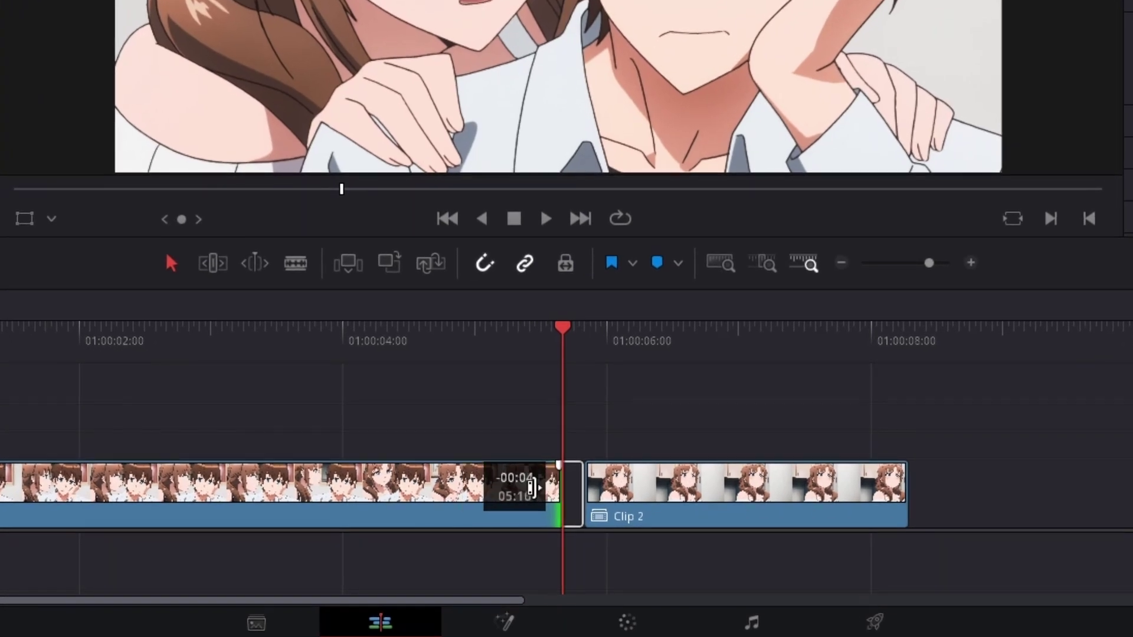
drag(532, 487, 504, 486)
drag(600, 498, 667, 500)
drag(781, 514, 670, 519)
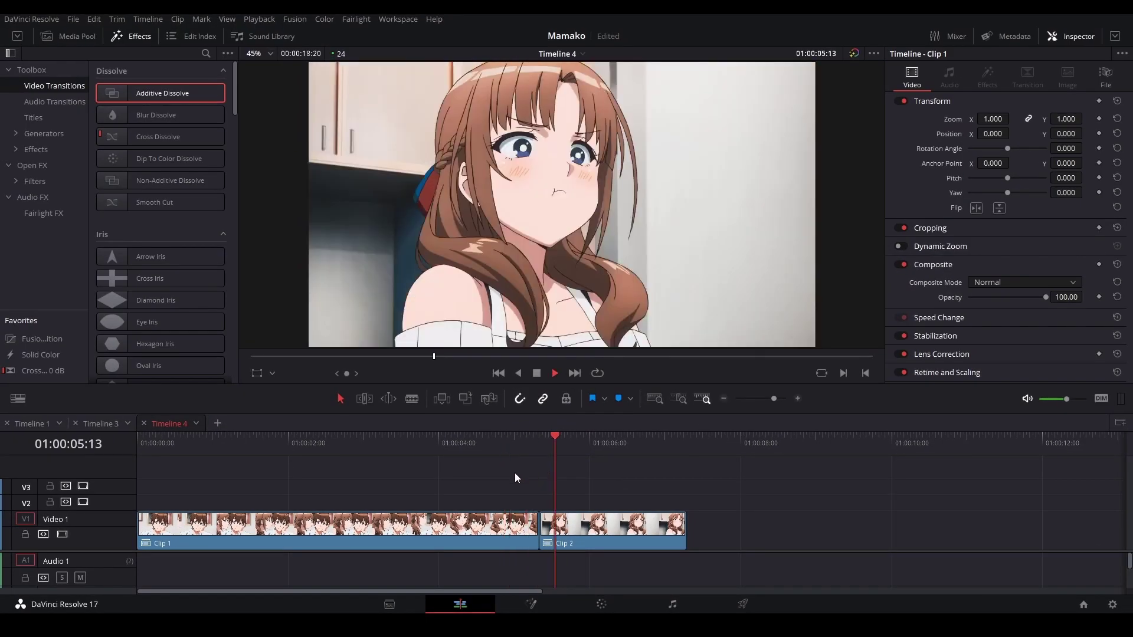
Step: Add a Cross Dissolve on the cut between Clip 1 and Clip 2 and play it back
key(ctrl+s)
drag(158, 136, 538, 523)
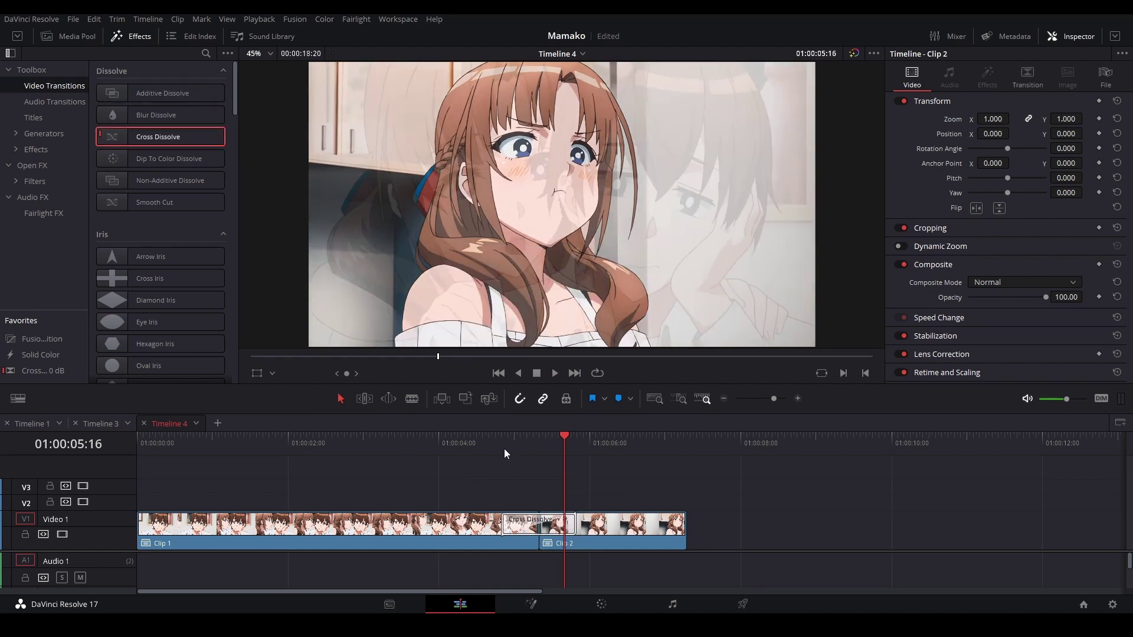
click(501, 445)
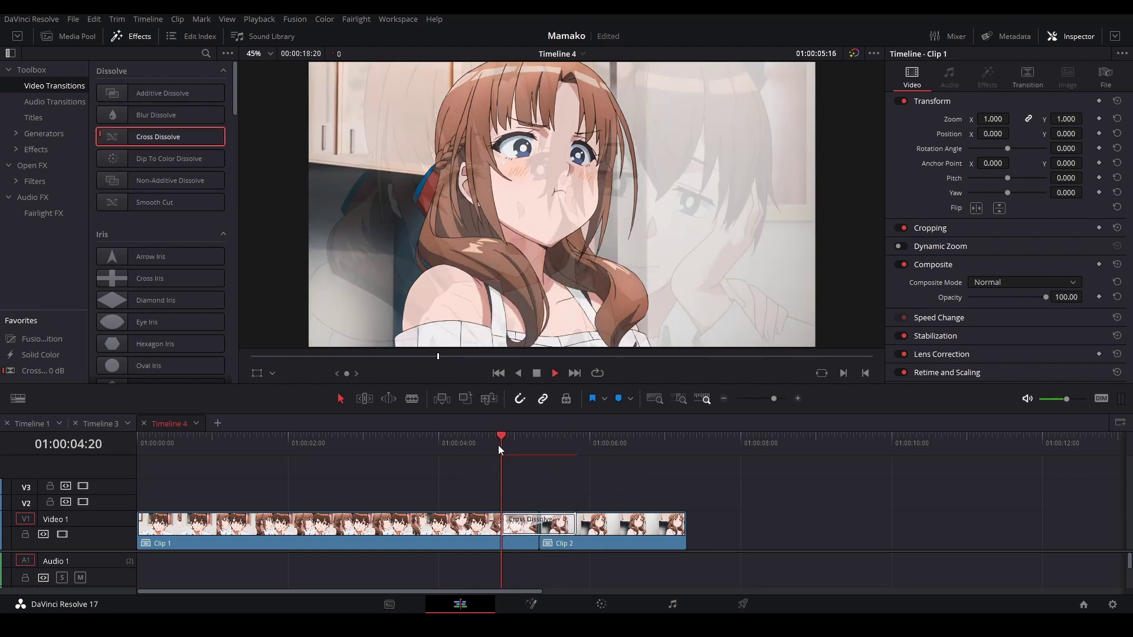
key(ctrl+s)
click(480, 444)
key(space)
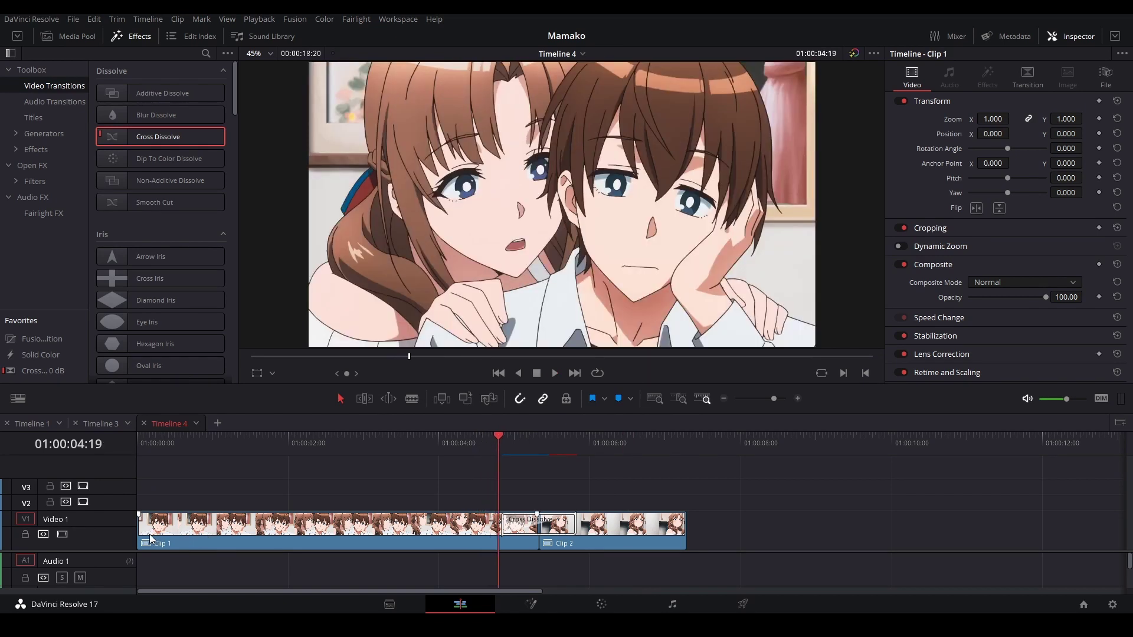
Step: Trim away the beginning of Clip 1 and delete the gap left in front of it
drag(139, 536, 395, 534)
click(289, 533)
key(Delete)
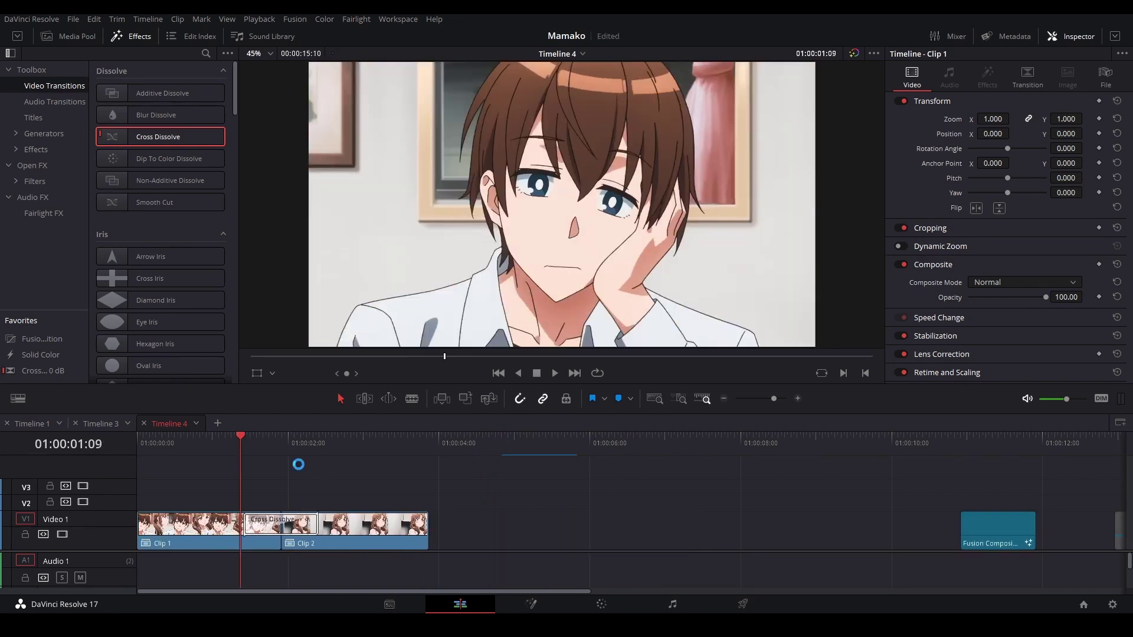
scroll(289, 490, up, 3)
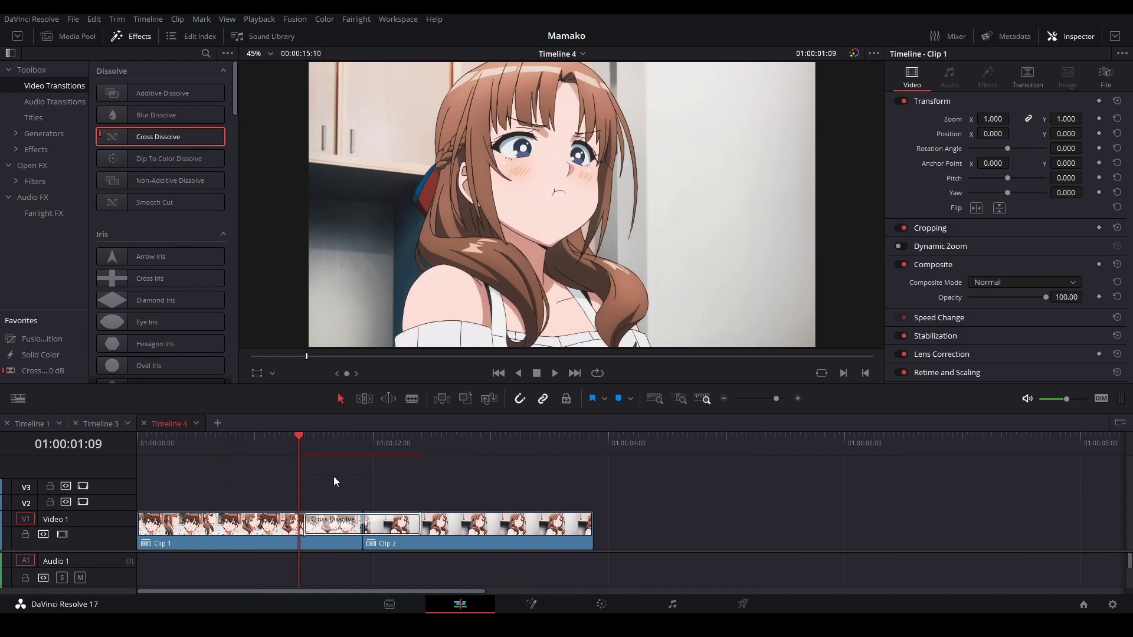
key(space)
key(space)
Step: Examine the spare Clip 2 footage available beneath the first half of the Cross Dissolve
click(314, 522)
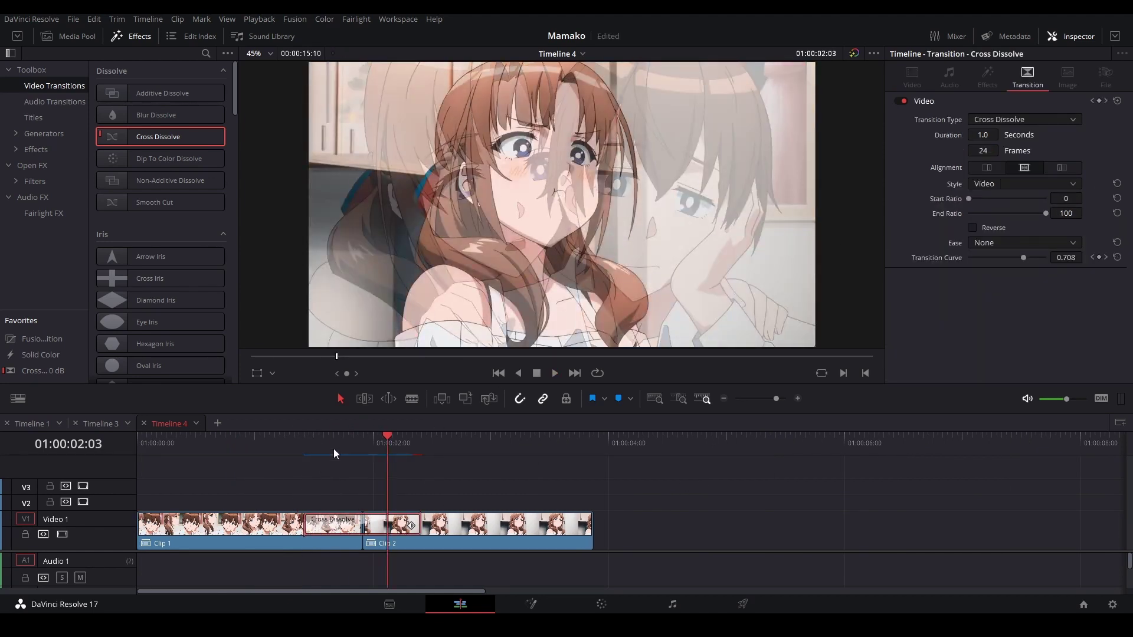
mouse_move(334, 453)
mouse_down()
mouse_move(319, 453)
mouse_move(392, 453)
mouse_move(337, 448)
mouse_move(329, 472)
mouse_up()
click(485, 529)
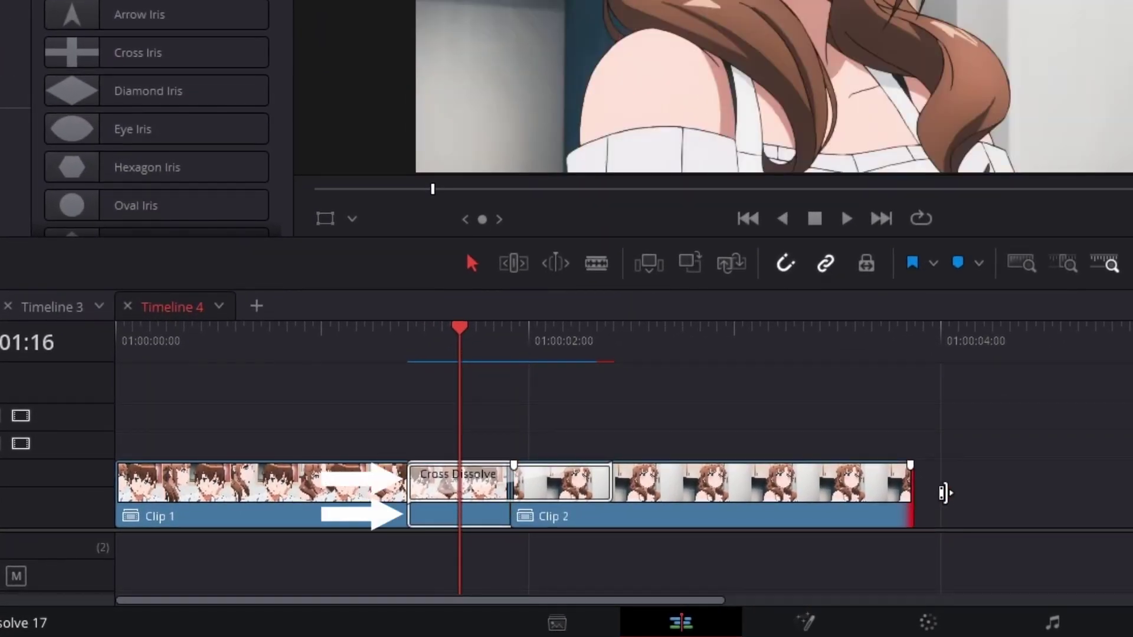
drag(944, 494, 1032, 526)
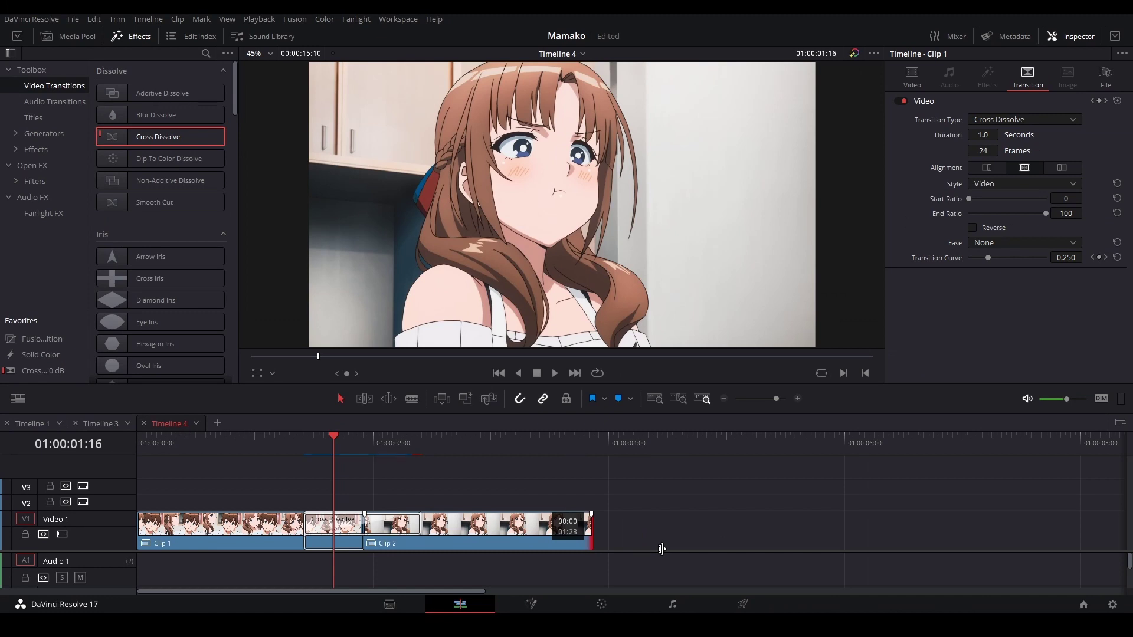
drag(661, 549, 661, 549)
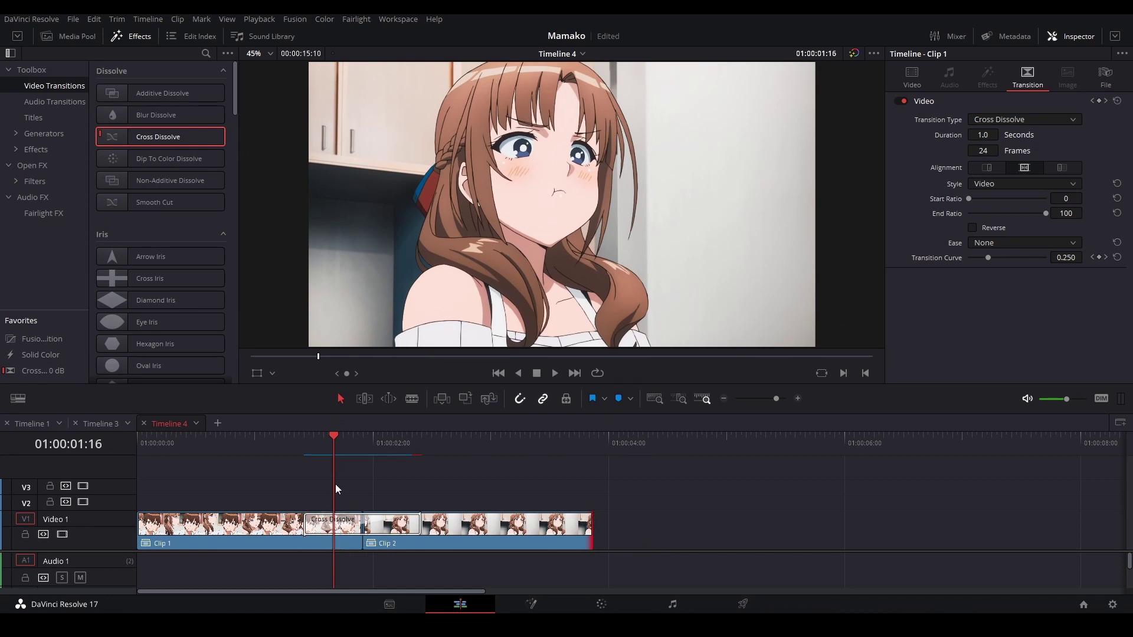
Step: Play through the Cross Dissolve and examine how the trimmed footage of both clips overlaps beneath it
click(304, 445)
key(space)
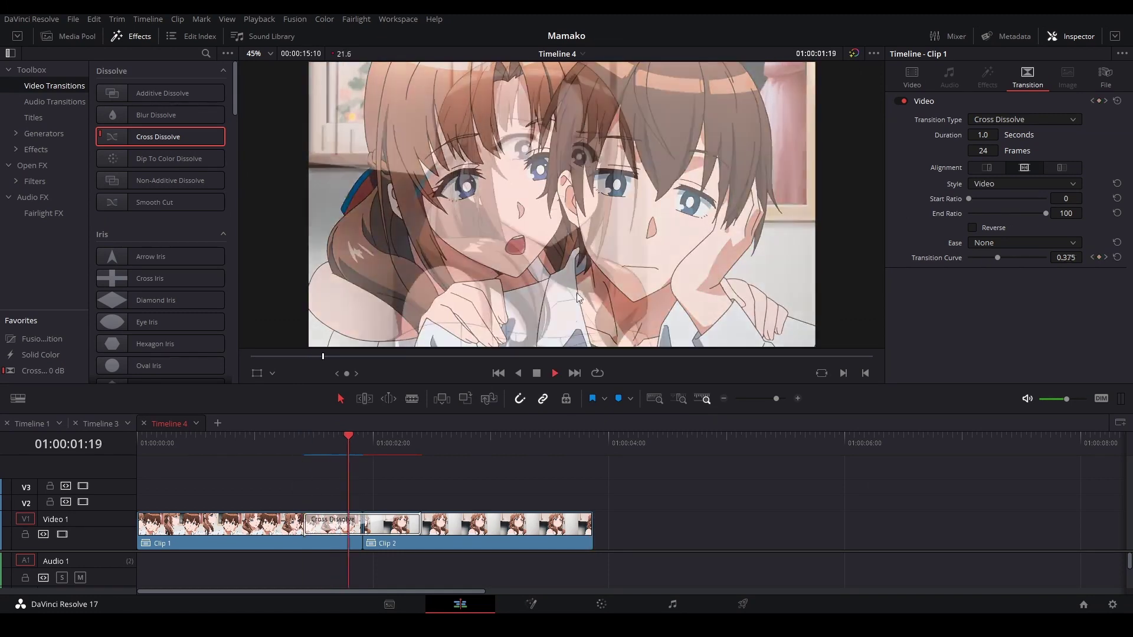
key(space)
click(304, 445)
key(space)
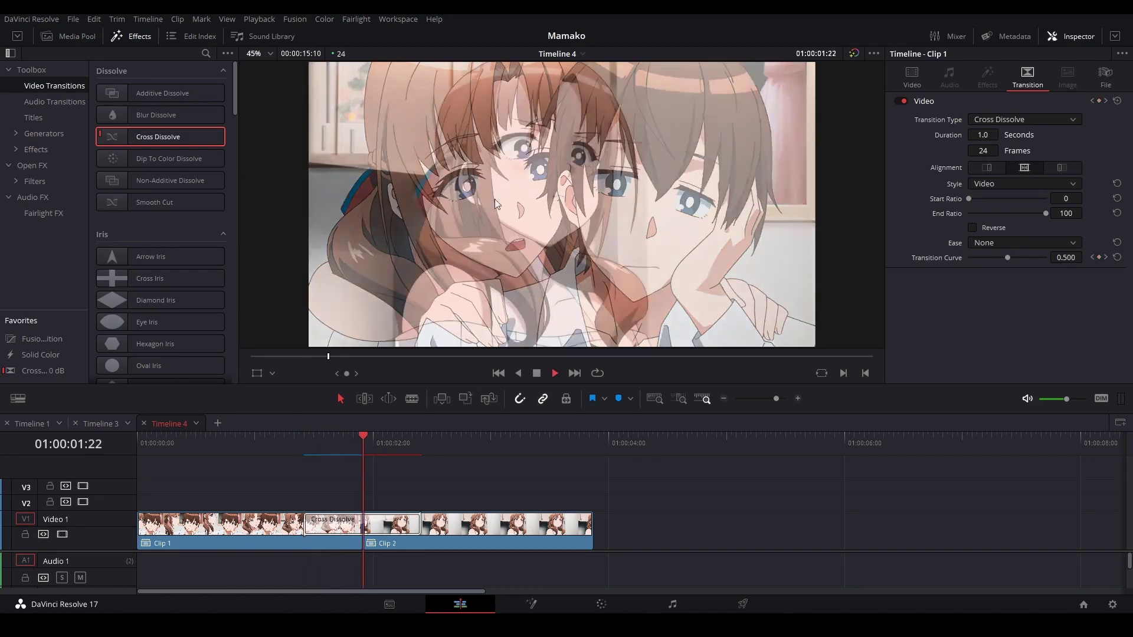
key(space)
mouse_move(376, 451)
mouse_down()
mouse_move(338, 456)
mouse_move(388, 456)
mouse_up()
click(264, 538)
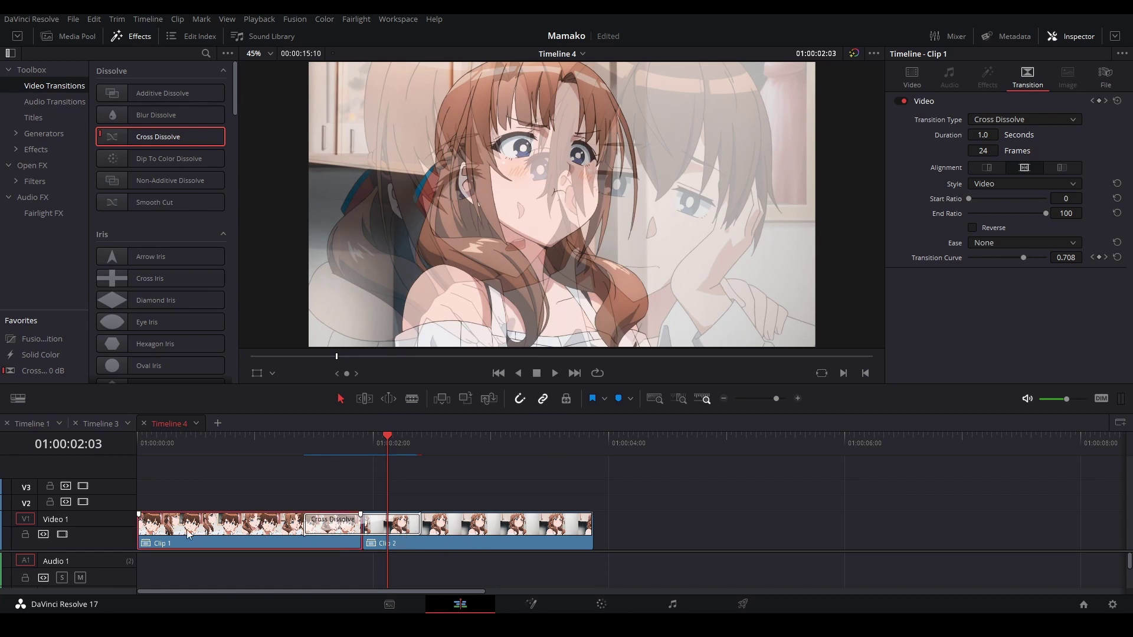
click(144, 532)
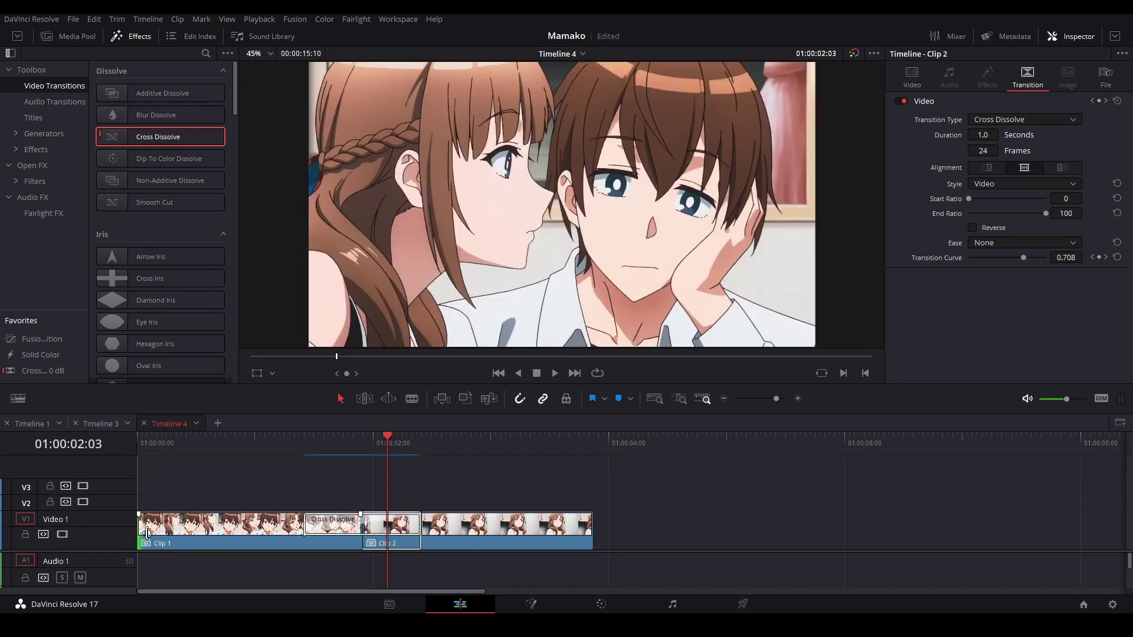
key(ctrl+s)
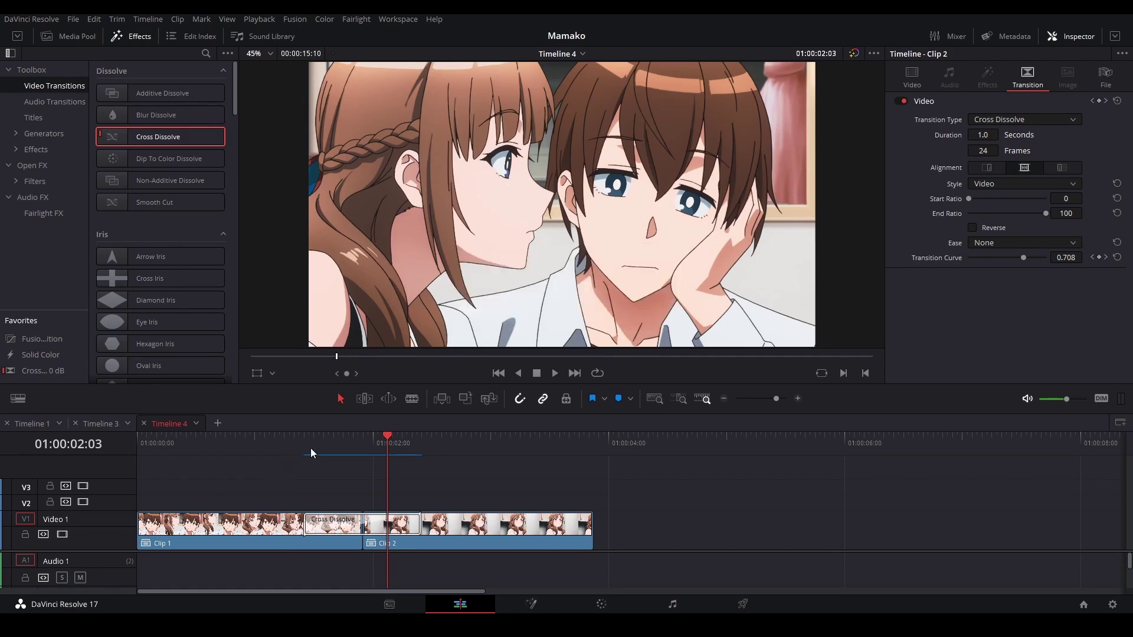
Step: Convert the transition between Clip 1 and Clip 2 to a Fusion Cross Dissolve
click(324, 447)
key(v)
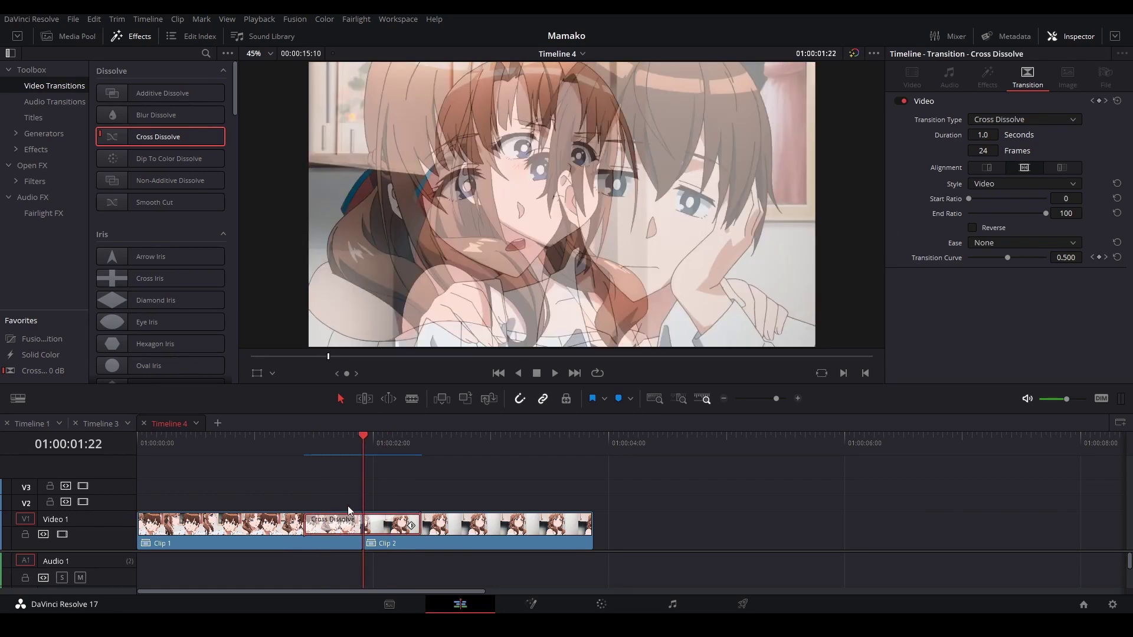
right_click(319, 527)
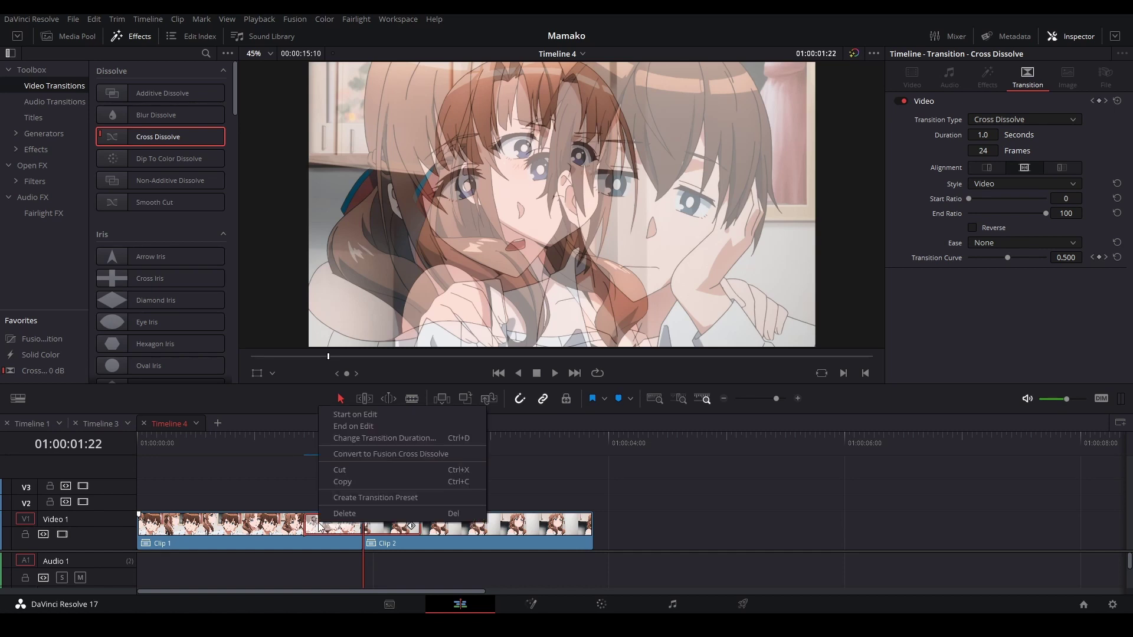
click(387, 455)
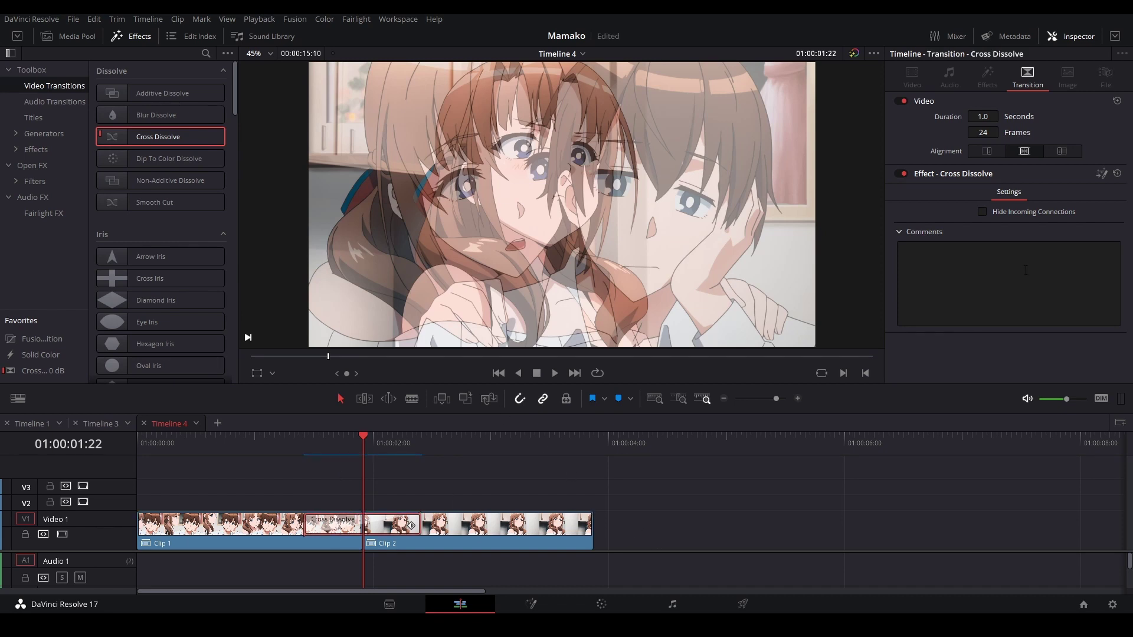
Step: Open the transition in Fusion, expand the CrossDissolve group and view its Dissolve1 node
key(shift+5)
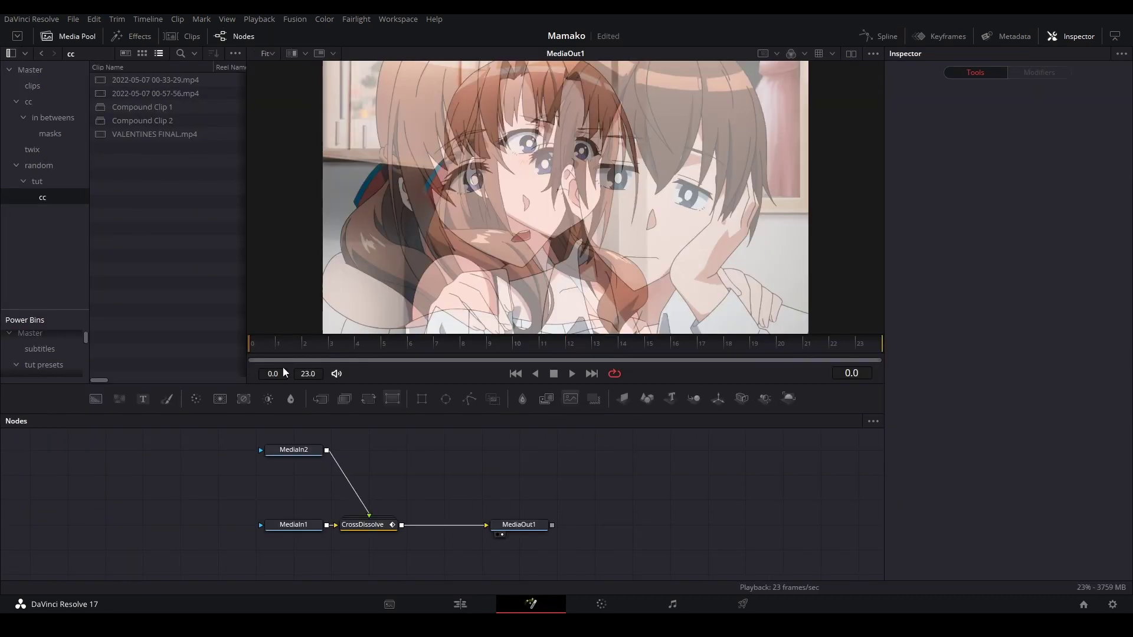
drag(366, 531, 383, 523)
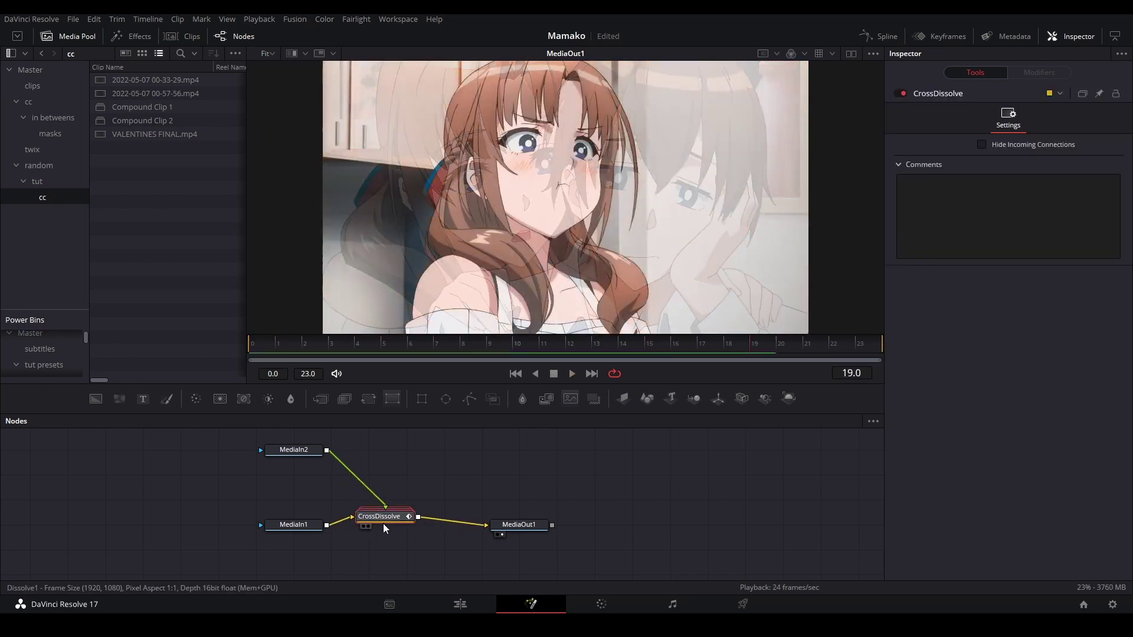
key(2)
double_click(375, 521)
click(381, 526)
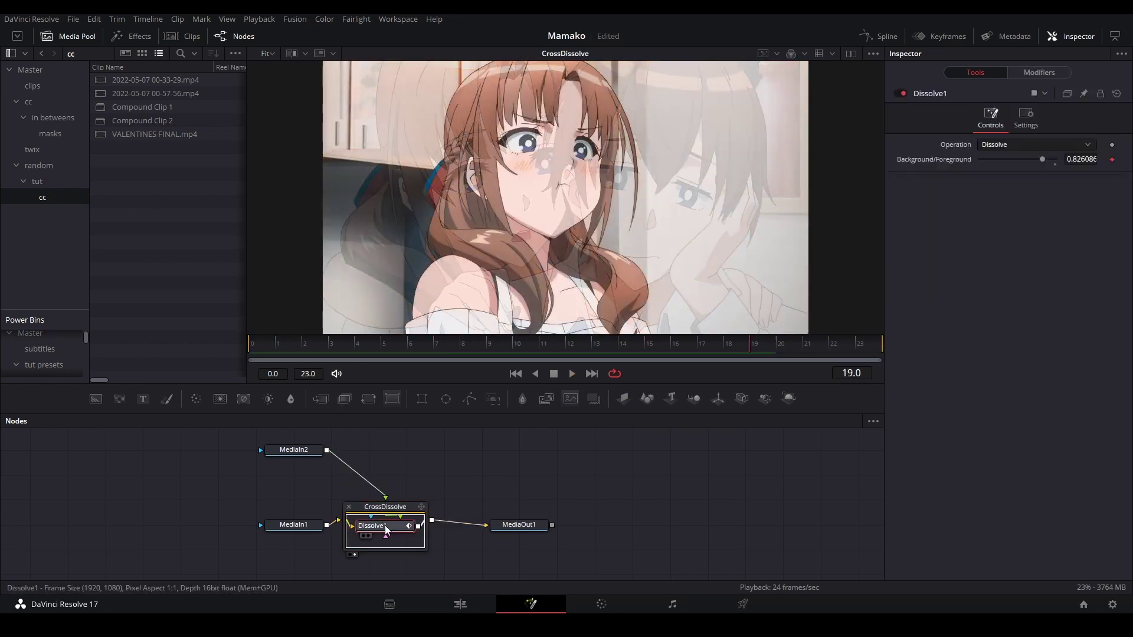
key(1)
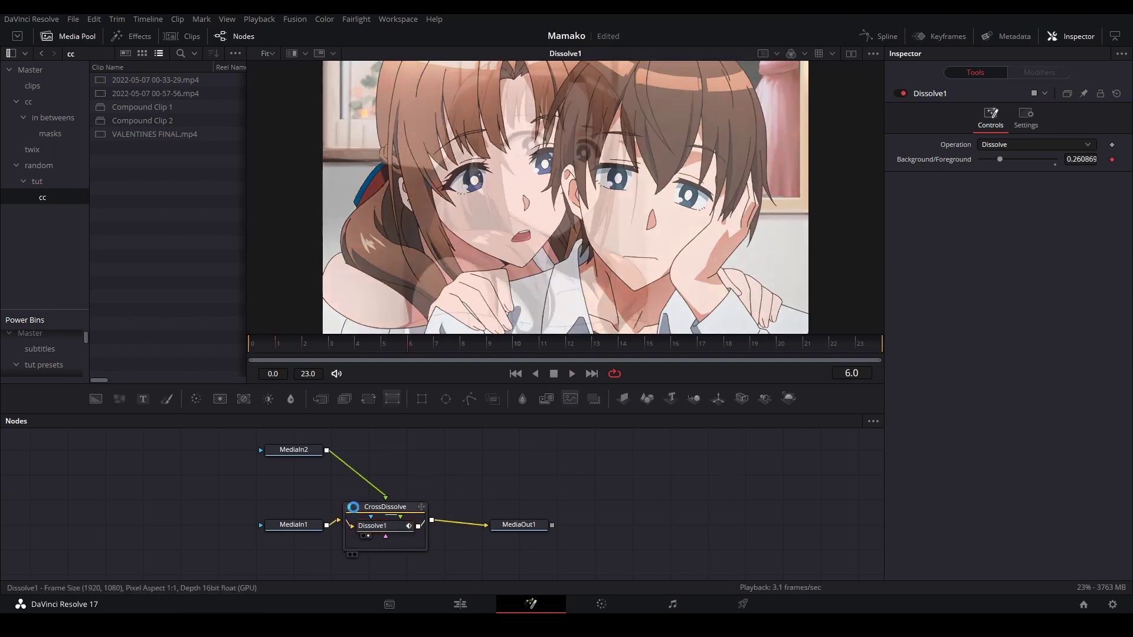
Step: Replace the CrossDissolve group with a merge of MediaIn2 over MediaIn1, view it, and move MediaOut1 farther from it
click(351, 510)
key(Delete)
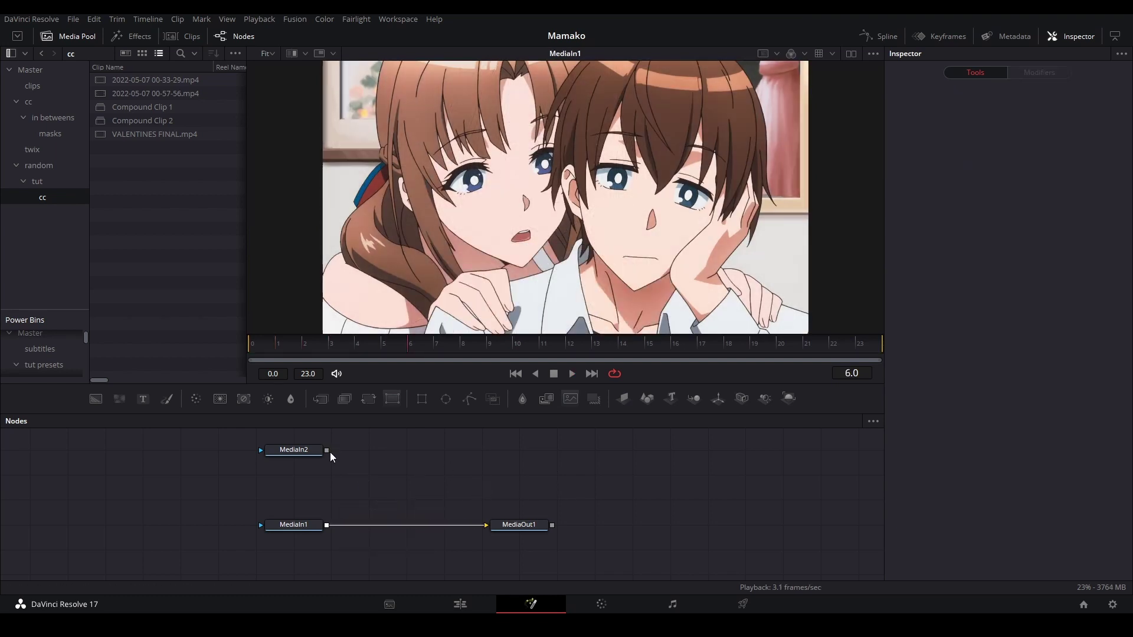
drag(327, 450, 382, 525)
key(2)
drag(501, 525, 549, 525)
click(521, 506)
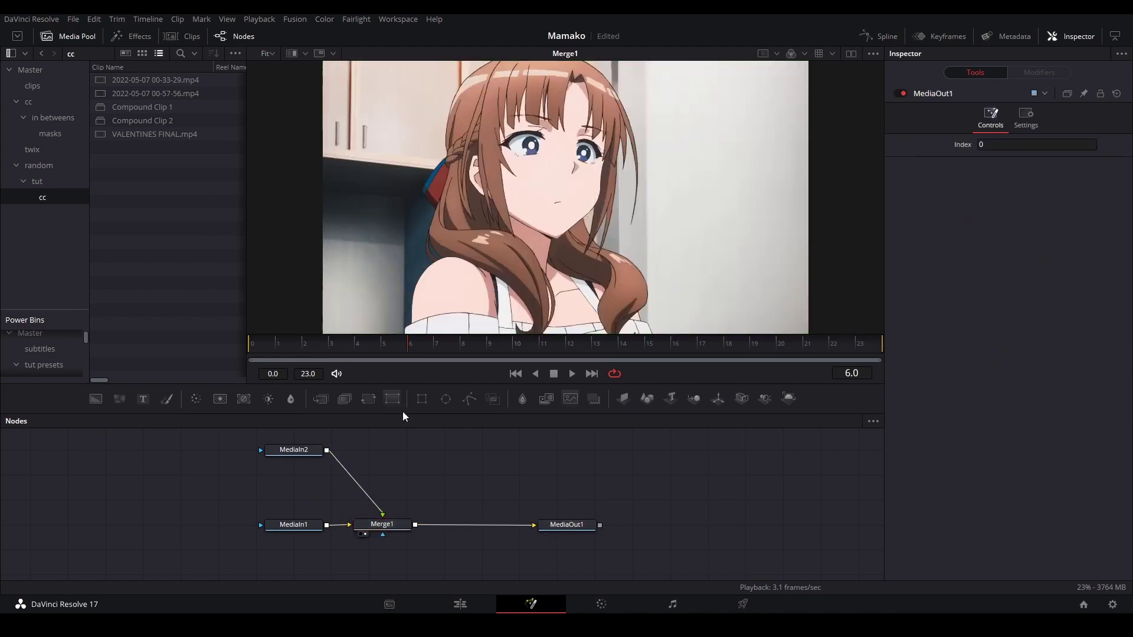
drag(384, 437, 410, 406)
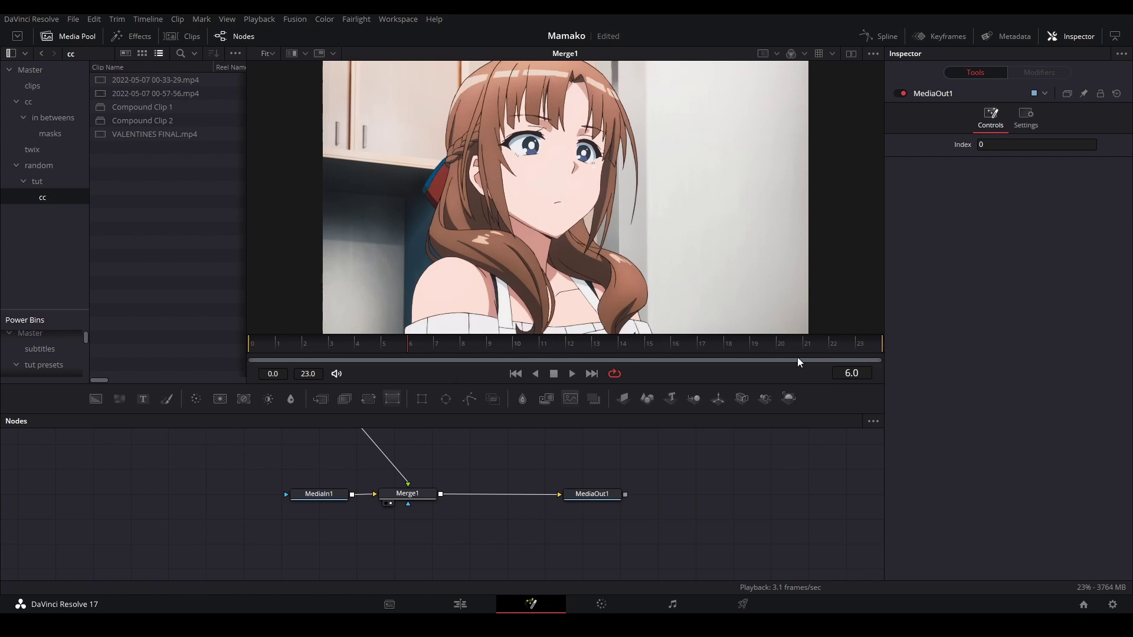
click(489, 351)
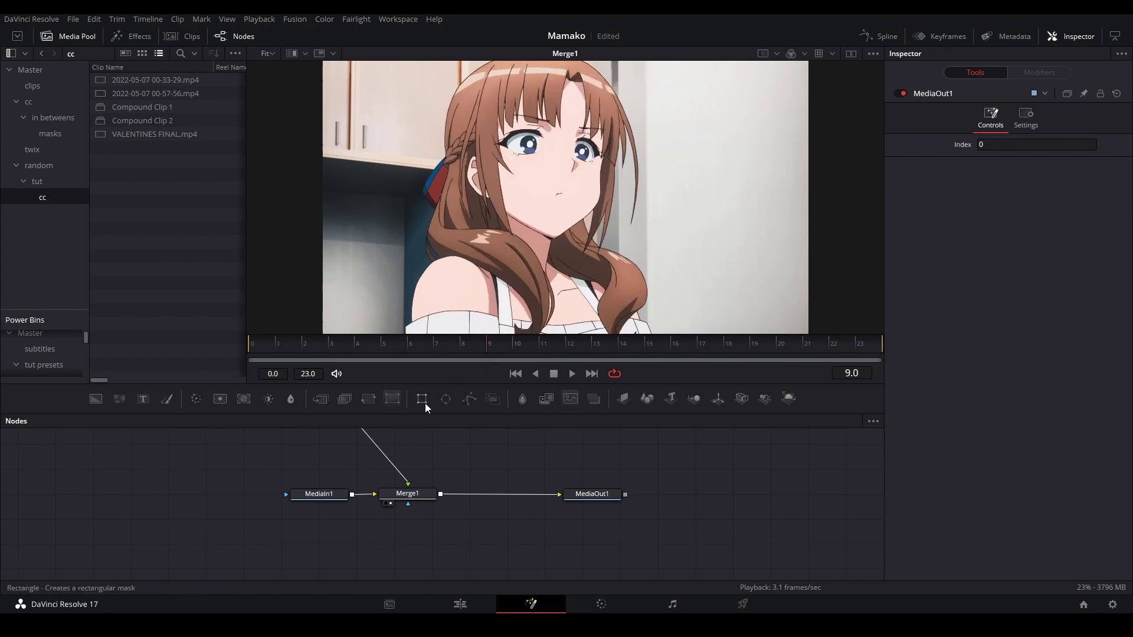
drag(392, 400, 412, 496)
drag(405, 536, 430, 544)
click(414, 521)
click(433, 544)
key(Delete)
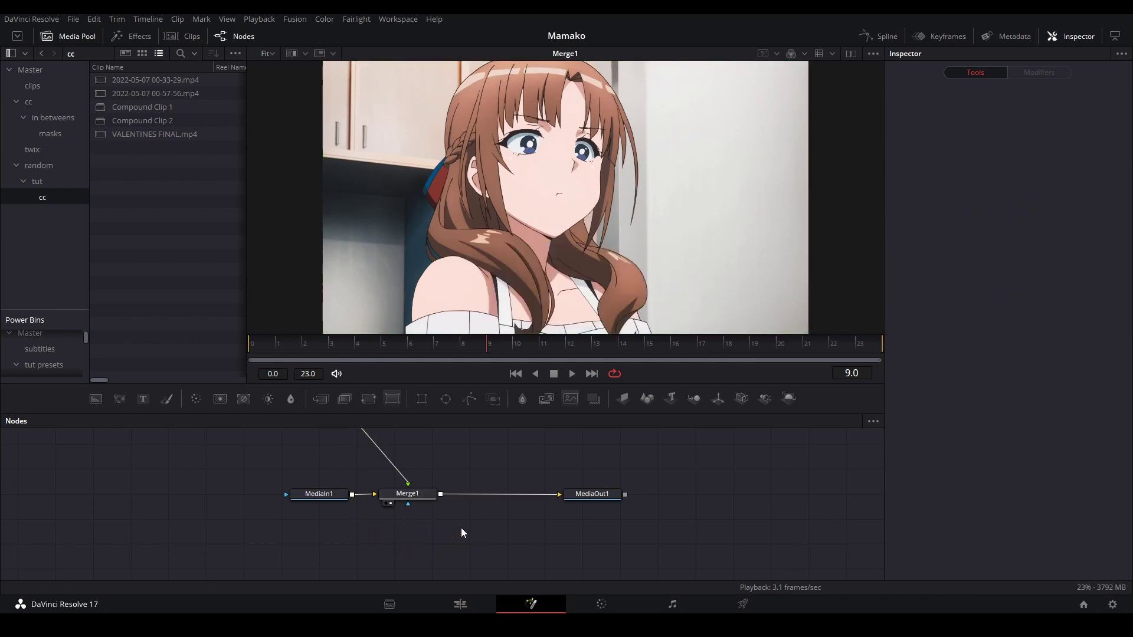
Step: Add a shape ellipse with a render node below the merge and view the rendered circle
drag(454, 527, 396, 494)
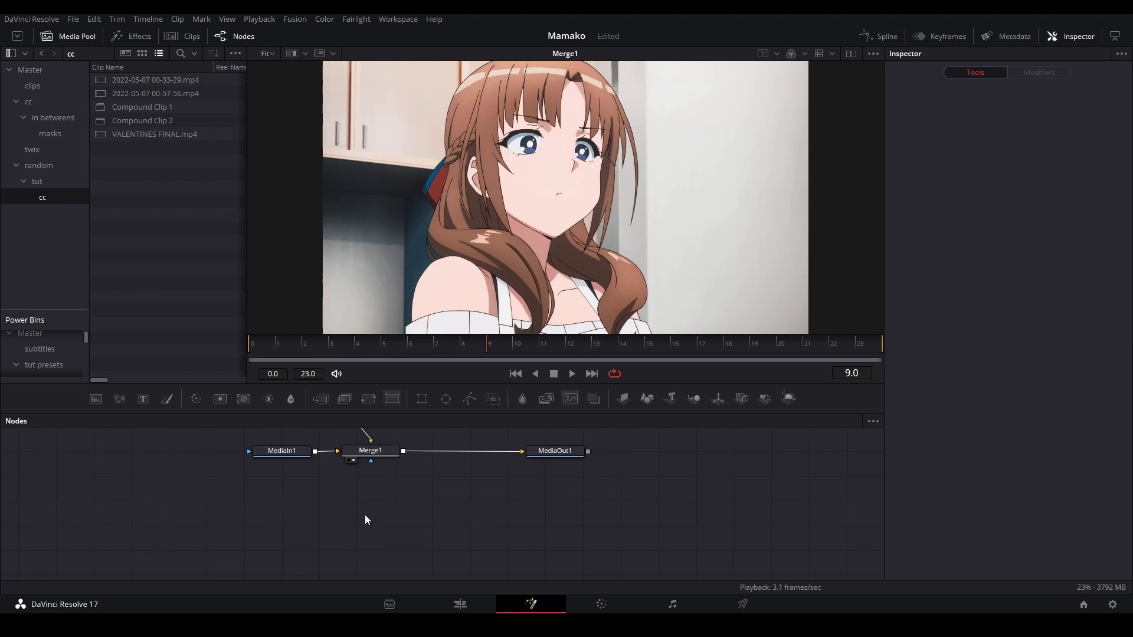
key(shift+space)
text(dir)
key(BackSpace)
key(BackSpace)
key(BackSpace)
text(sell)
key(Return)
key(shift+space)
text(sren)
key(Return)
key(1)
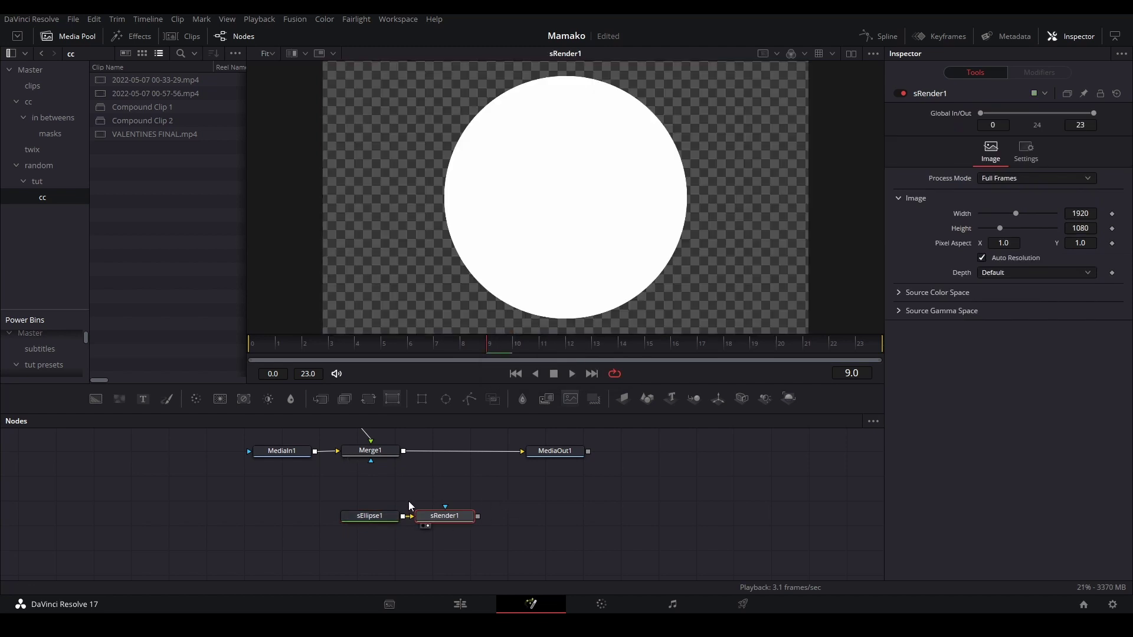
Step: Mask Merge1 with the rendered ellipse, view the merge, and insert a Transform node between sRender1 and Merge1
drag(360, 502, 436, 522)
drag(438, 522, 507, 523)
click(410, 487)
click(384, 454)
key(2)
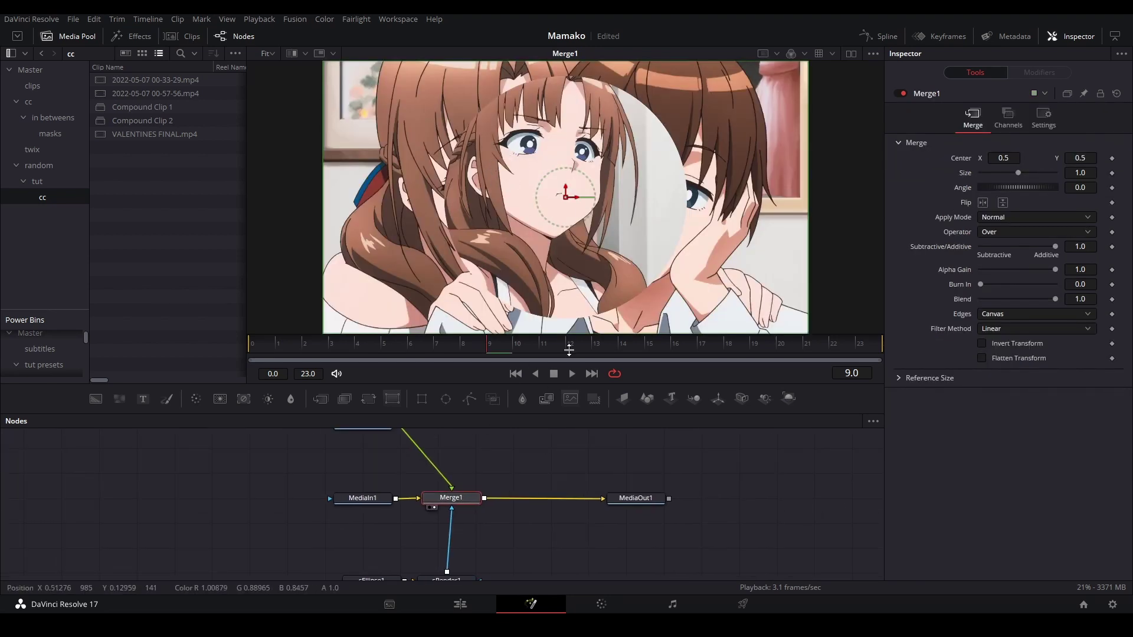
drag(493, 572, 491, 548)
click(455, 559)
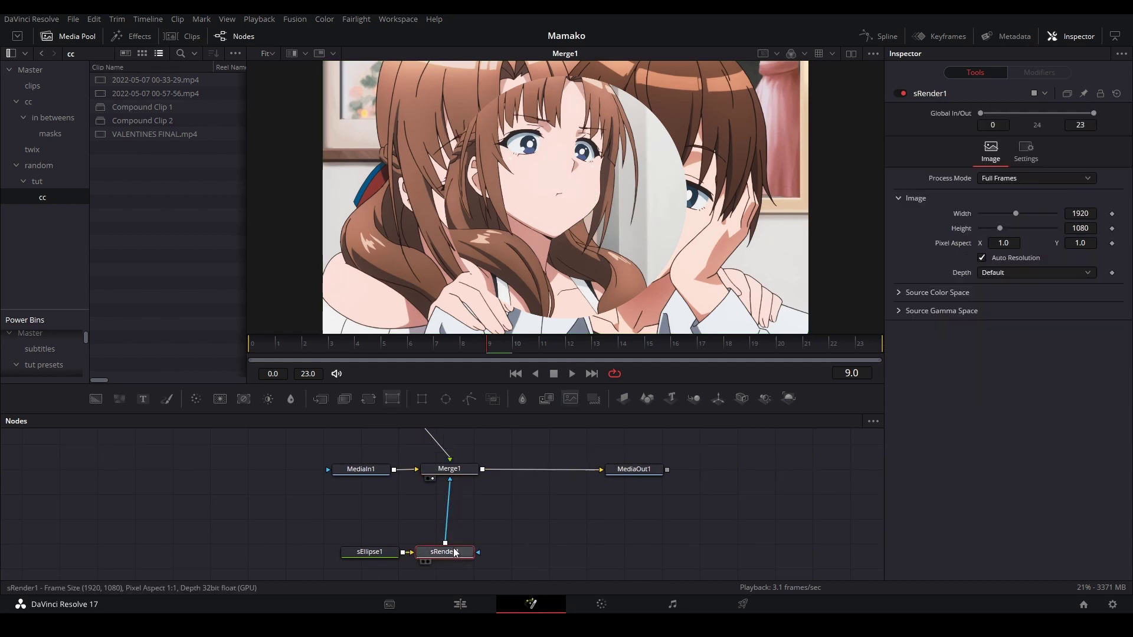
key(t)
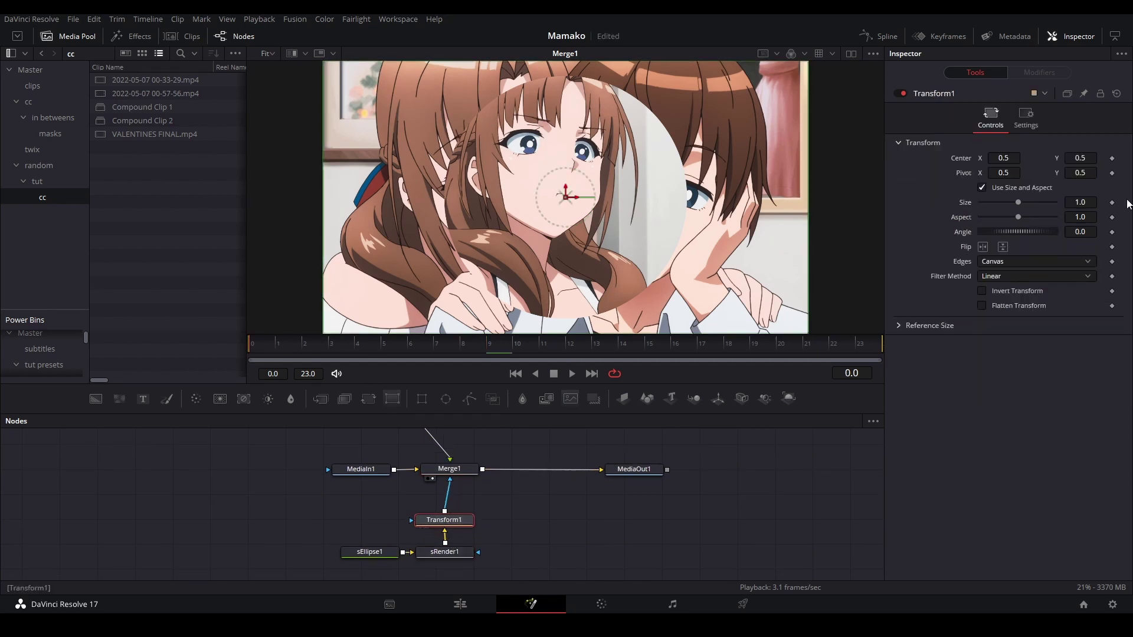
Step: Try animating Transform1's size with keyframes from 0.053 at frame 0 to a larger size at frame 23, and play it
click(1111, 202)
drag(1018, 202, 982, 202)
click(859, 343)
click(1111, 203)
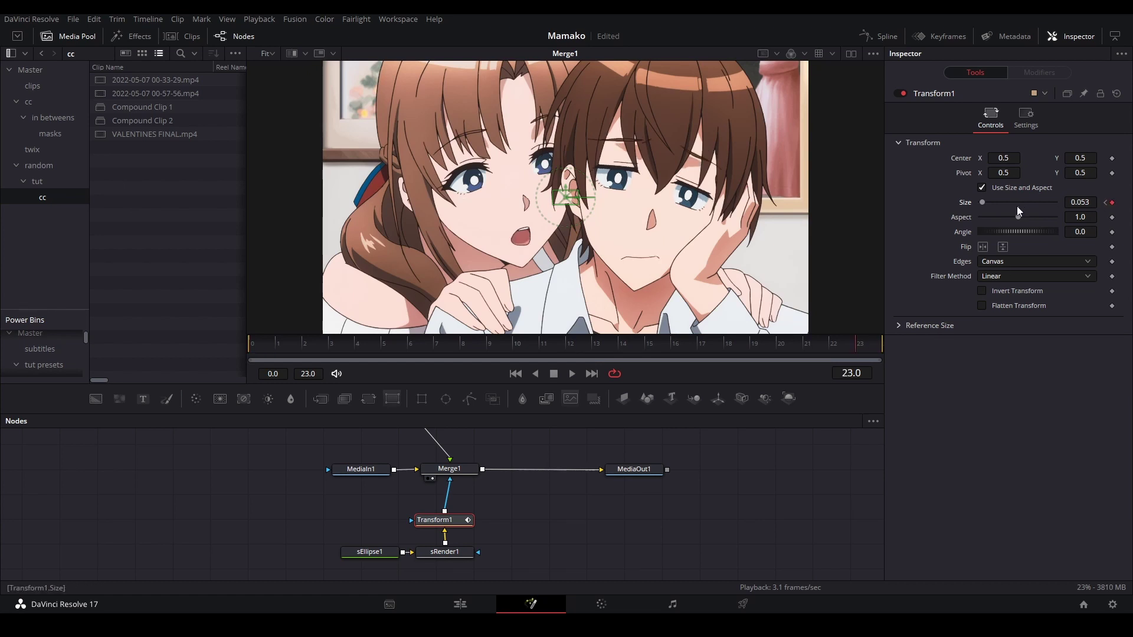
key(ctrl+s)
click(258, 343)
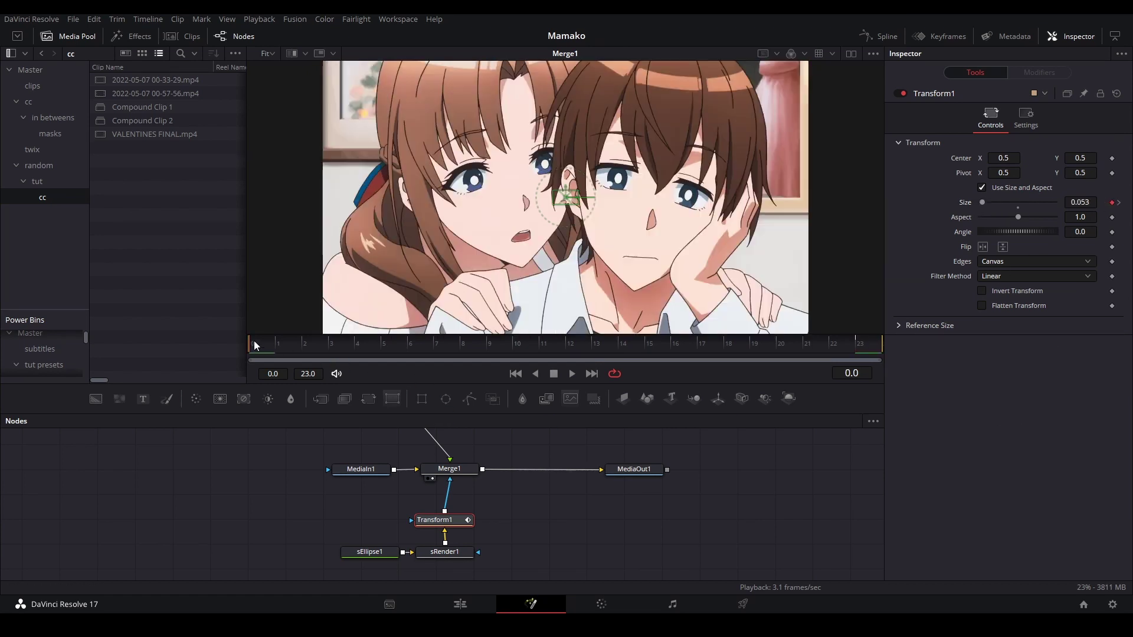
key(space)
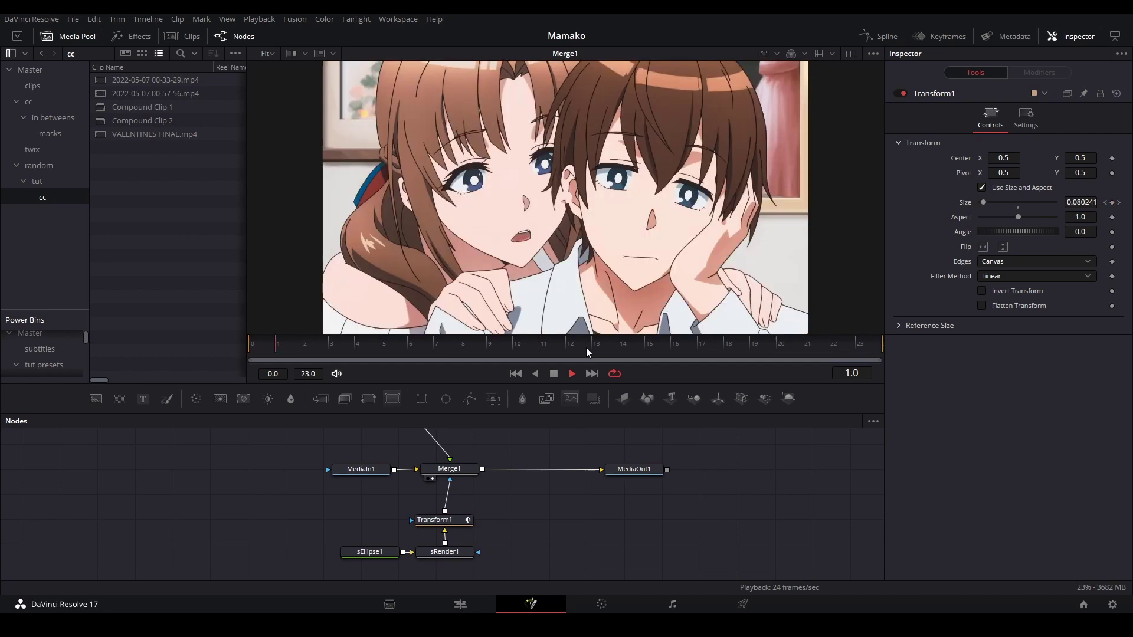
key(space)
Step: Remove the size animation from Transform1 and restore its default size
click(442, 520)
click(257, 344)
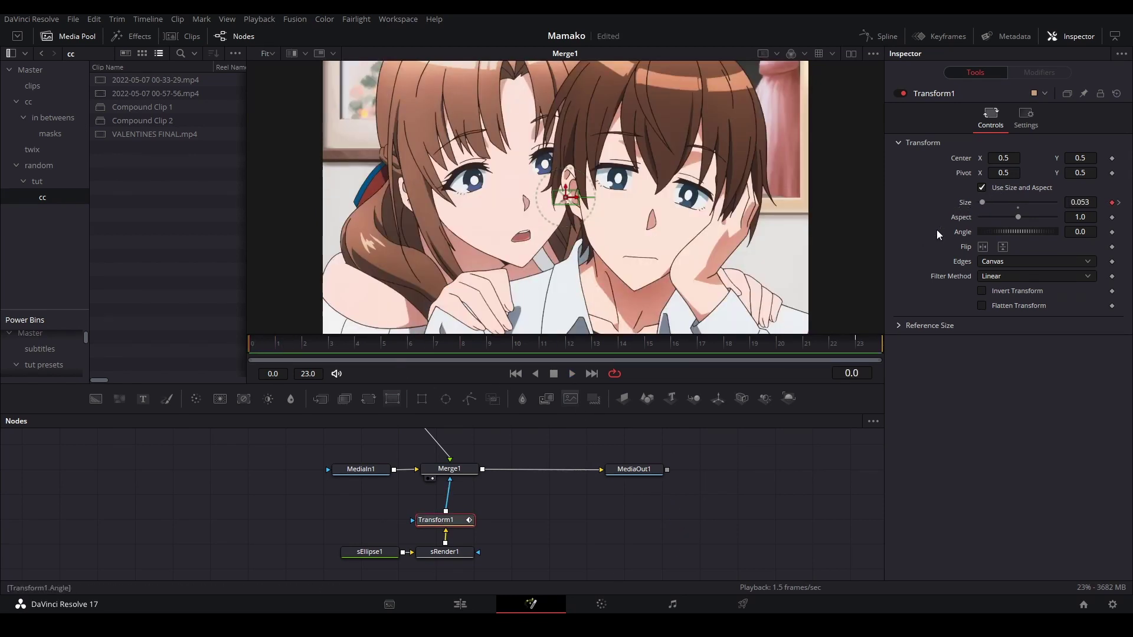
double_click(967, 204)
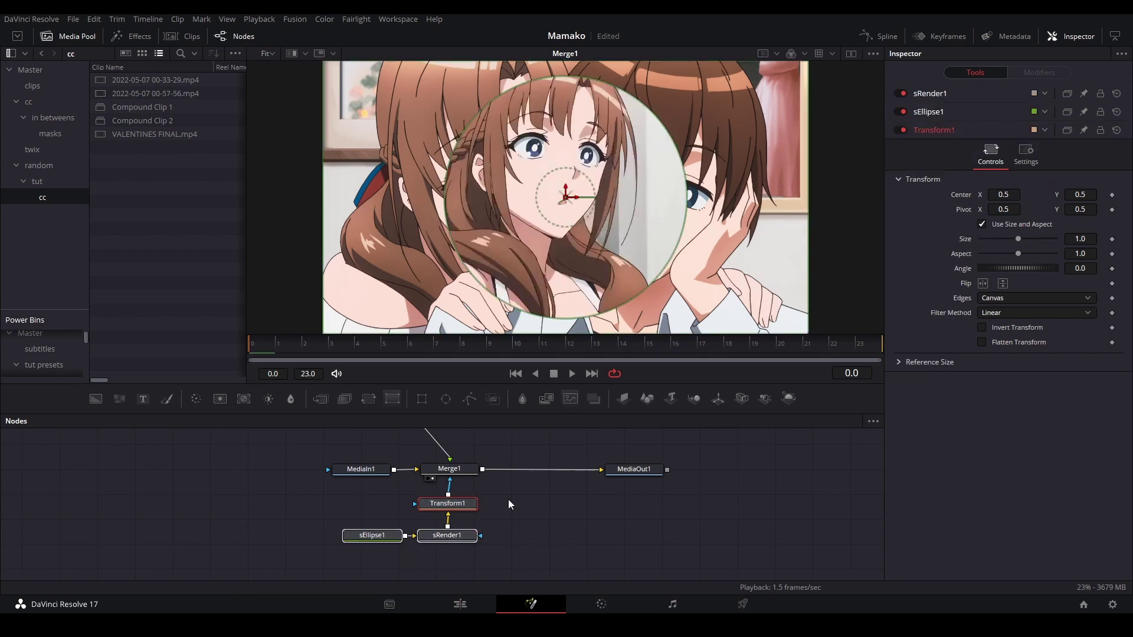
Step: Apply an XY Path modifier to Transform1's center
click(508, 502)
click(466, 505)
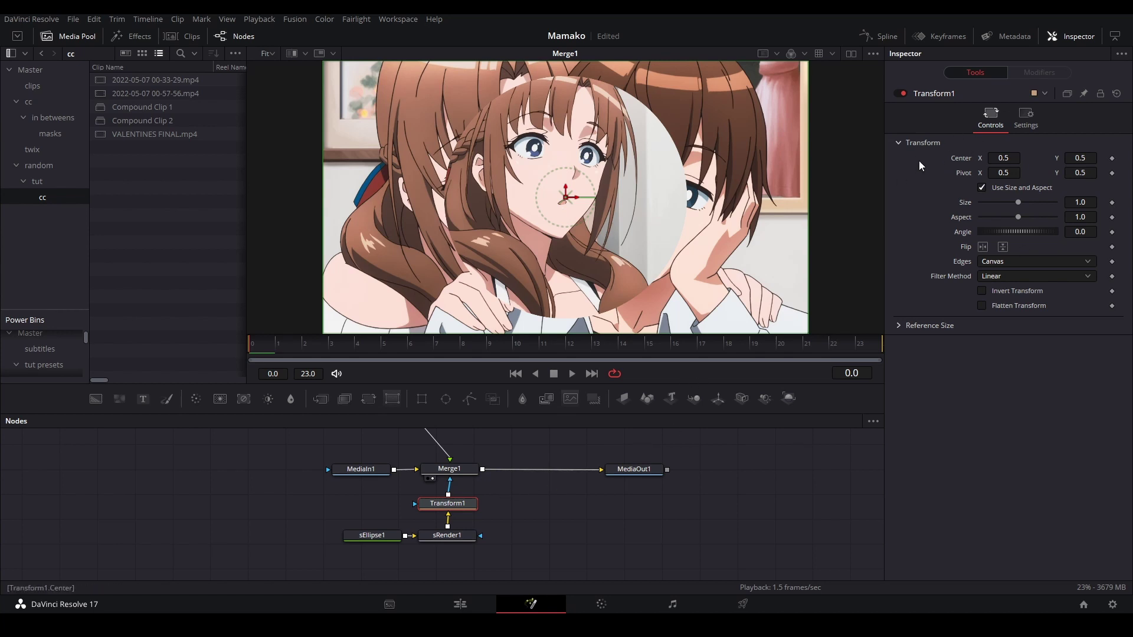
right_click(953, 165)
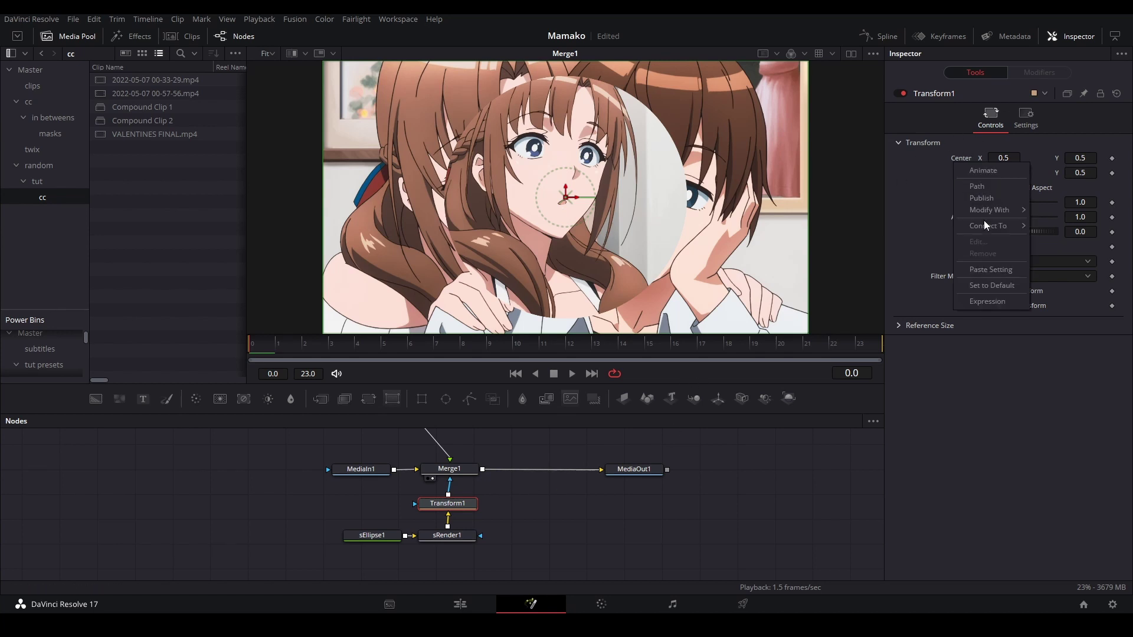
mouse_move(984, 219)
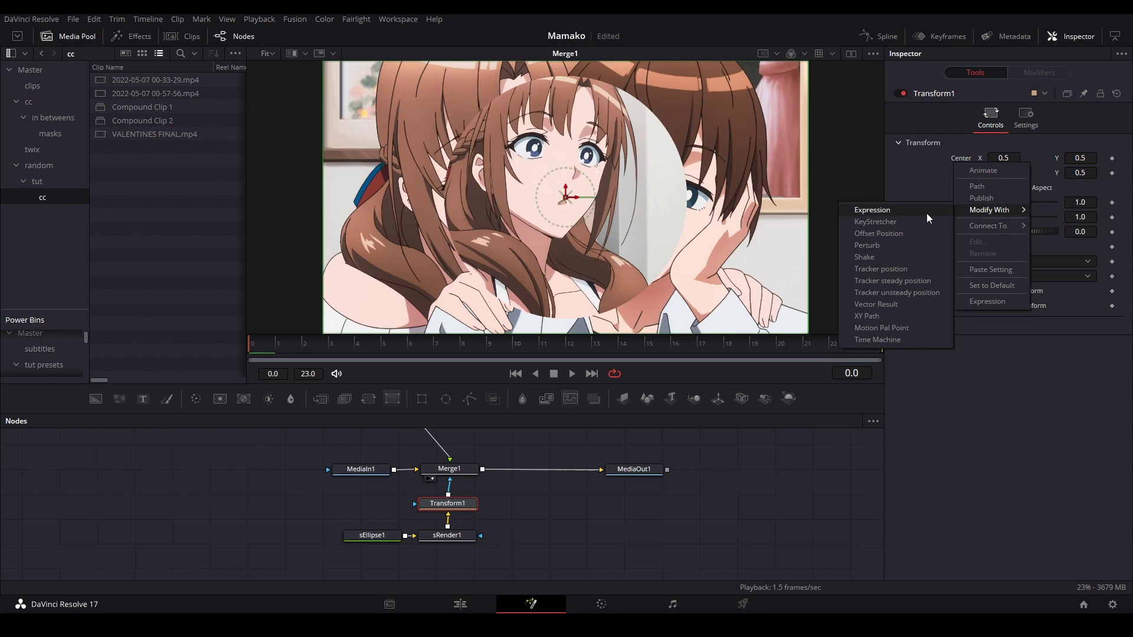
click(908, 316)
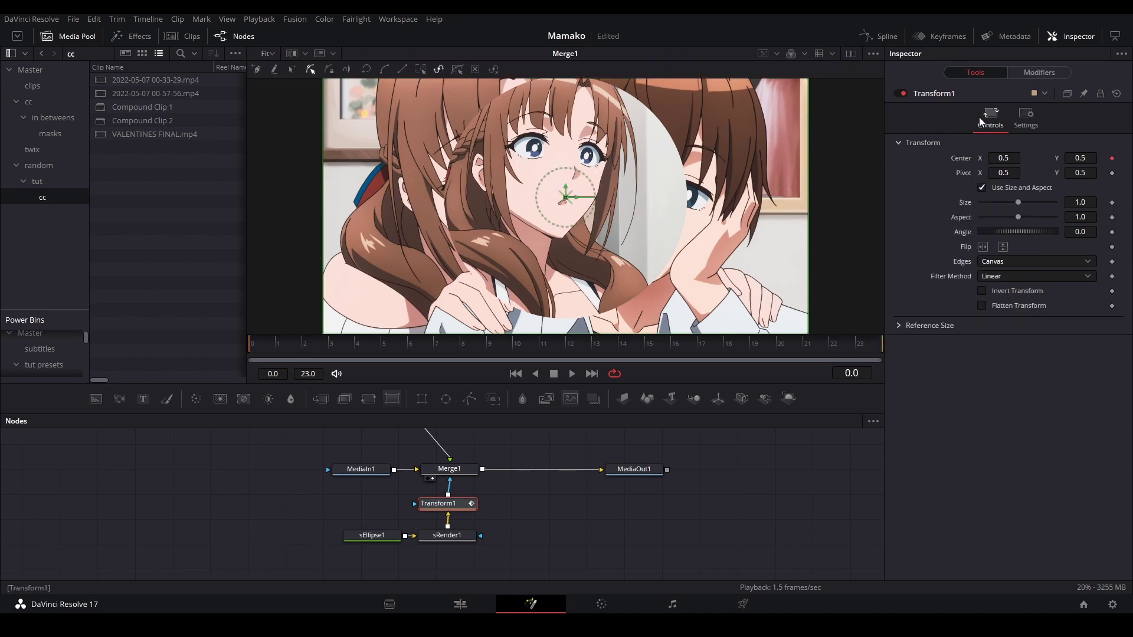
Step: Modify the X value of the XY Path with Anim Curves
click(1038, 72)
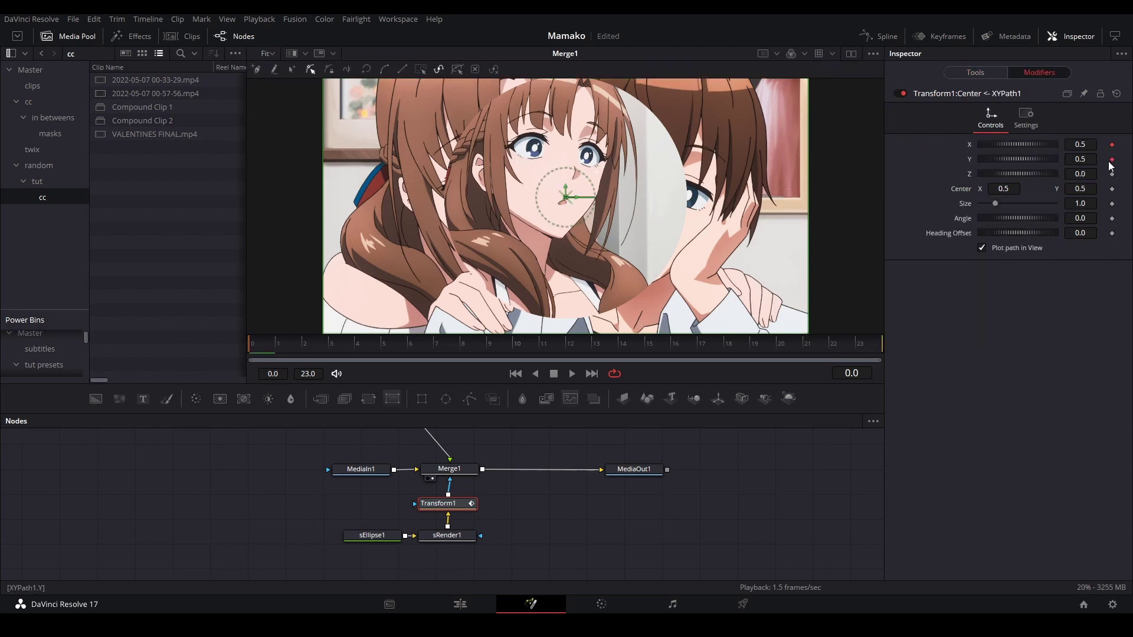
right_click(971, 146)
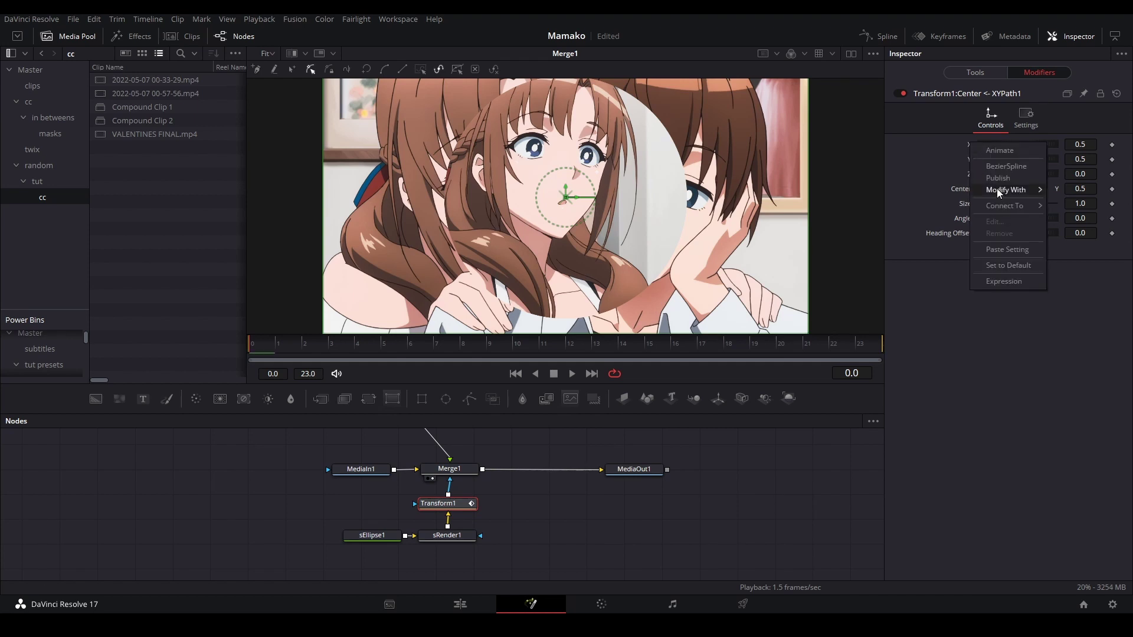
mouse_move(1003, 189)
click(873, 189)
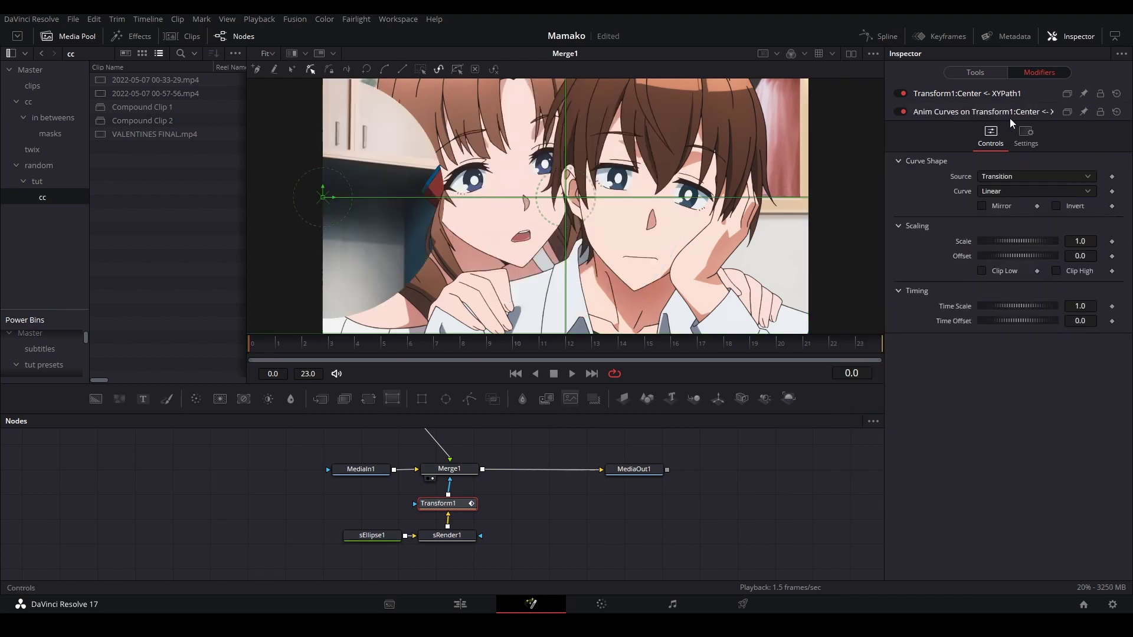
Step: Set the Anim Curves source to Duration and the curve to Custom, and shape it into a smooth ease-in, ease-out curve
click(1001, 184)
click(1001, 199)
click(990, 193)
click(993, 230)
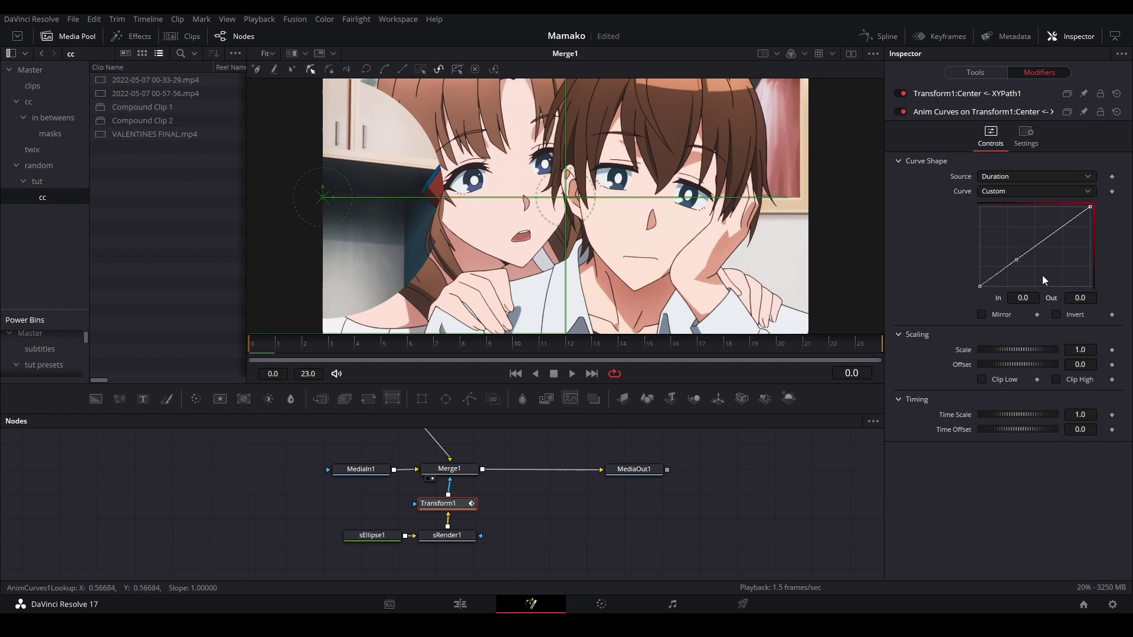
drag(1015, 260, 1030, 283)
drag(1124, 187, 1123, 188)
drag(1036, 210, 1034, 208)
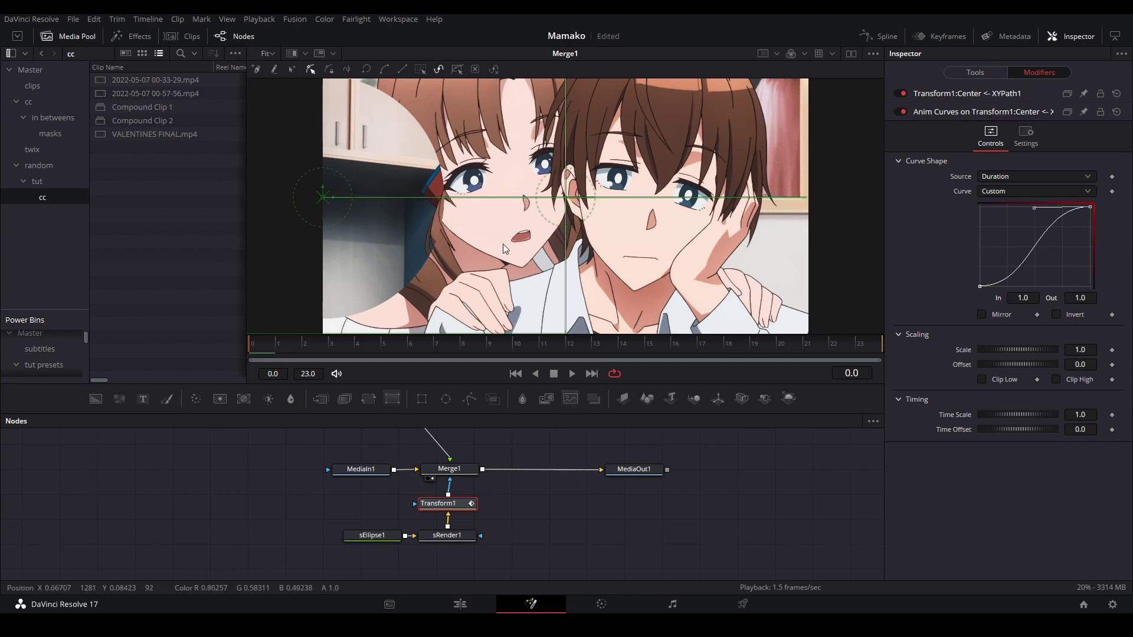
Step: Set the Anim Curves offset to 1.261 and scale to -1.541 so the circle crosses the frame, checking the motion in playback
drag(1084, 364, 1124, 364)
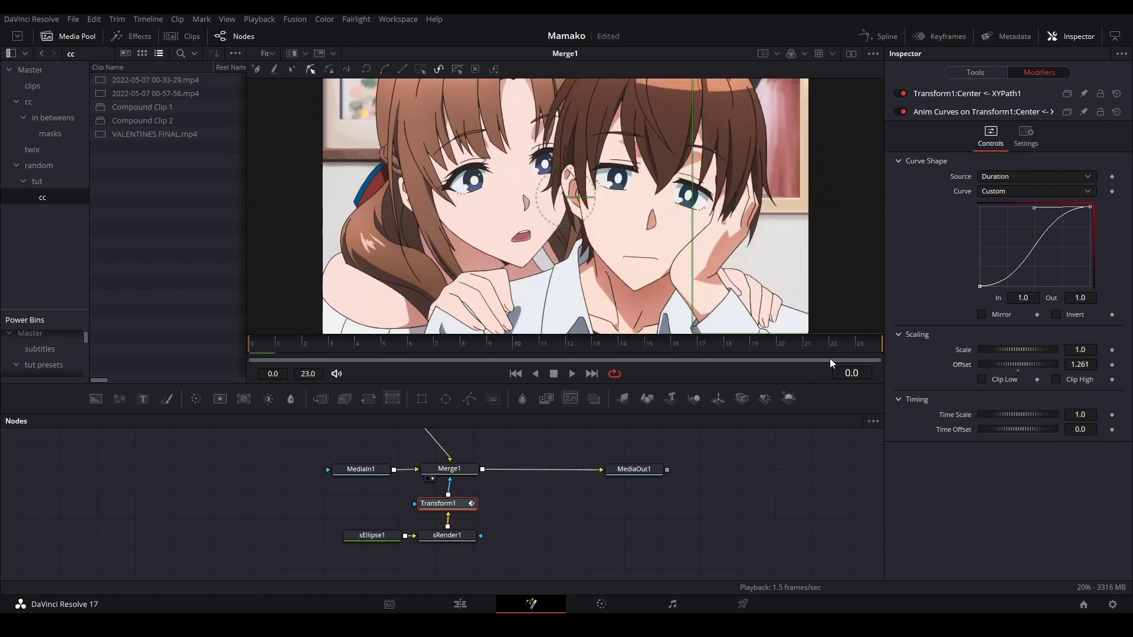
key(space)
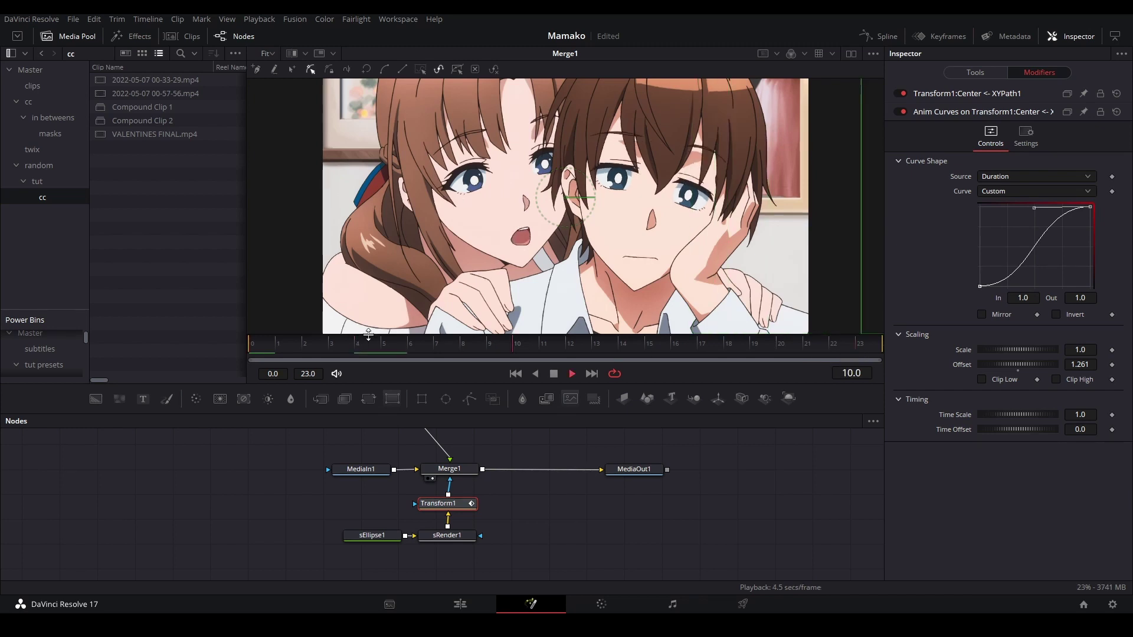
key(space)
scroll(714, 243, down, 3)
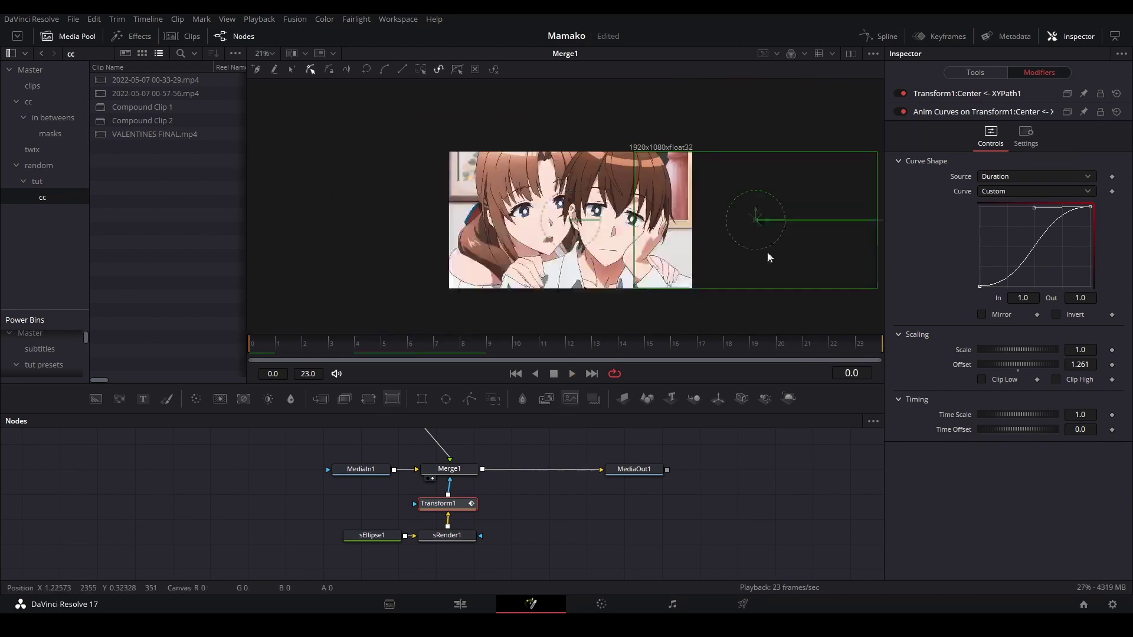
click(858, 345)
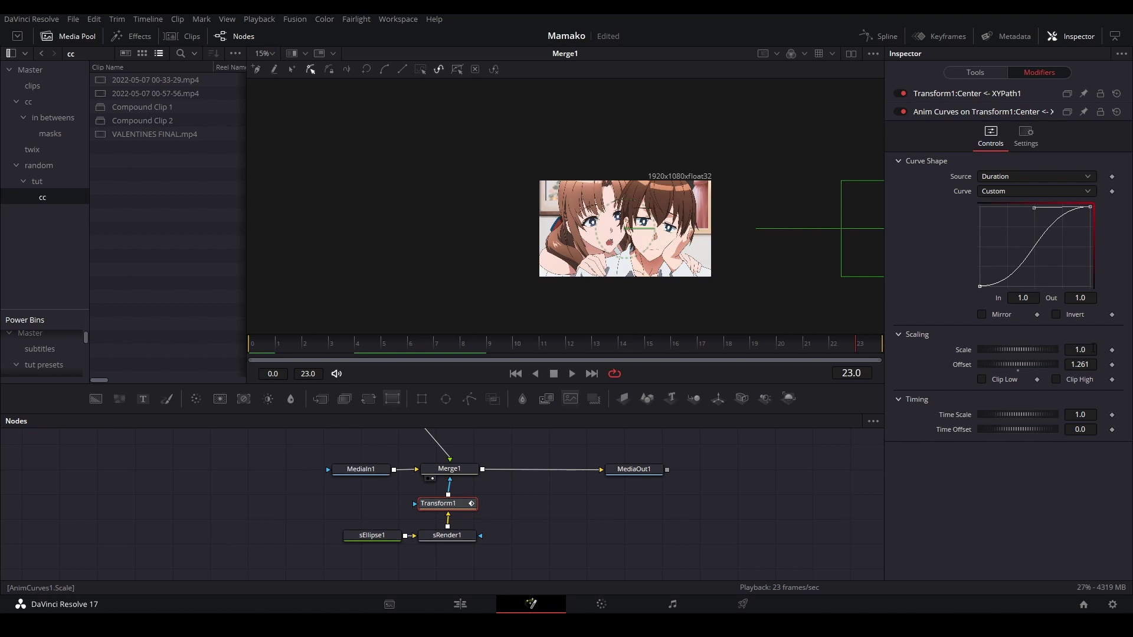
drag(1093, 349, 1019, 348)
key(ctrl+f)
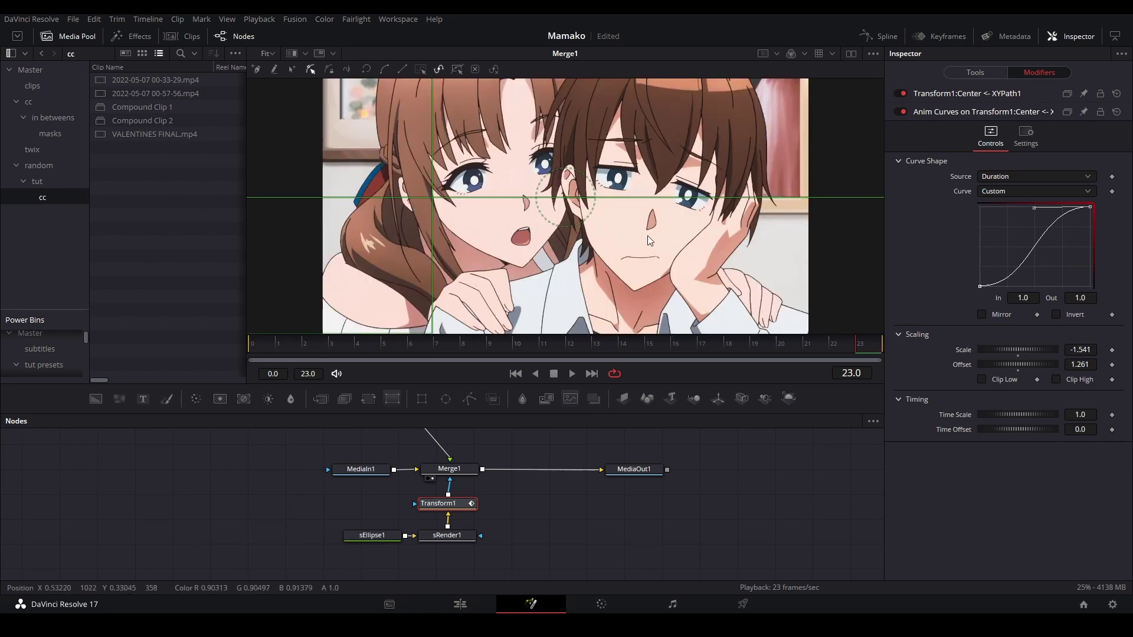
click(742, 496)
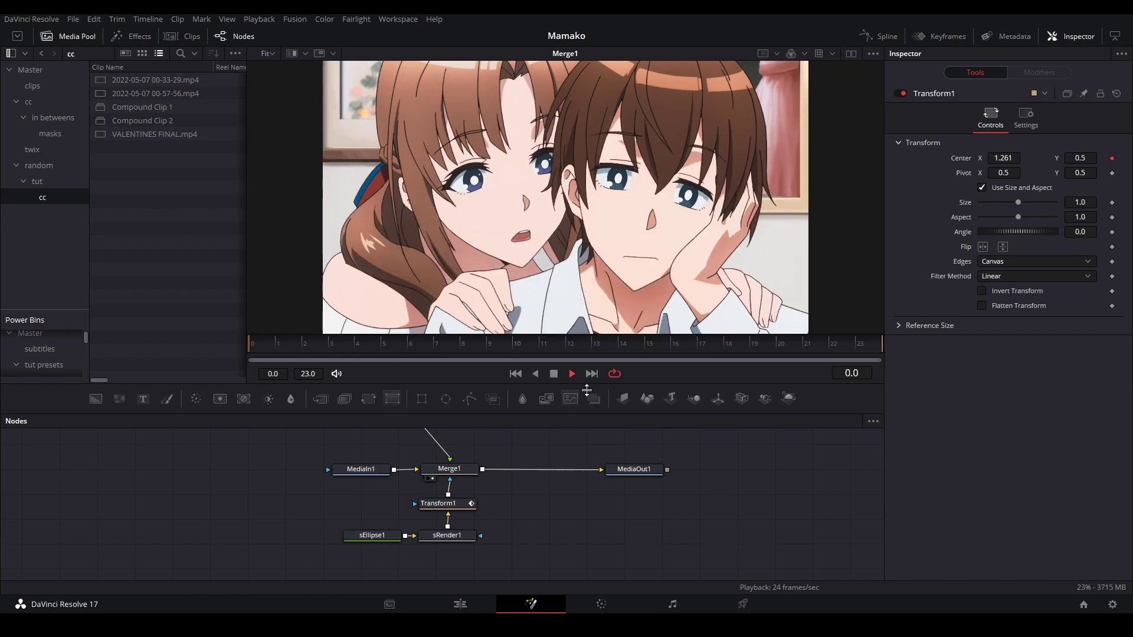
key(space)
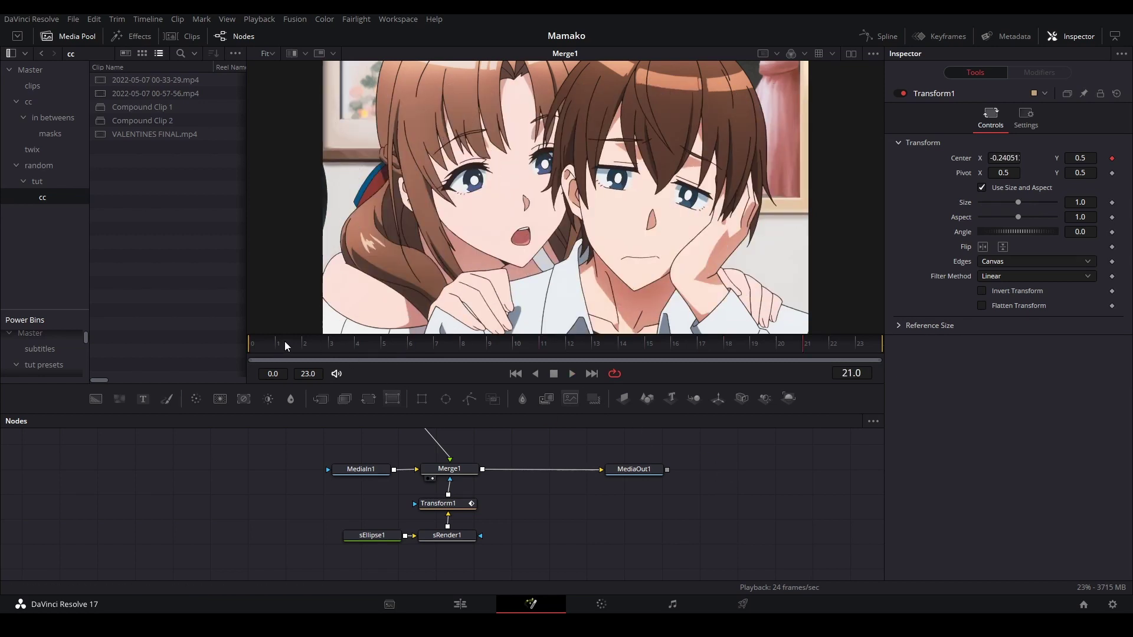
key(space)
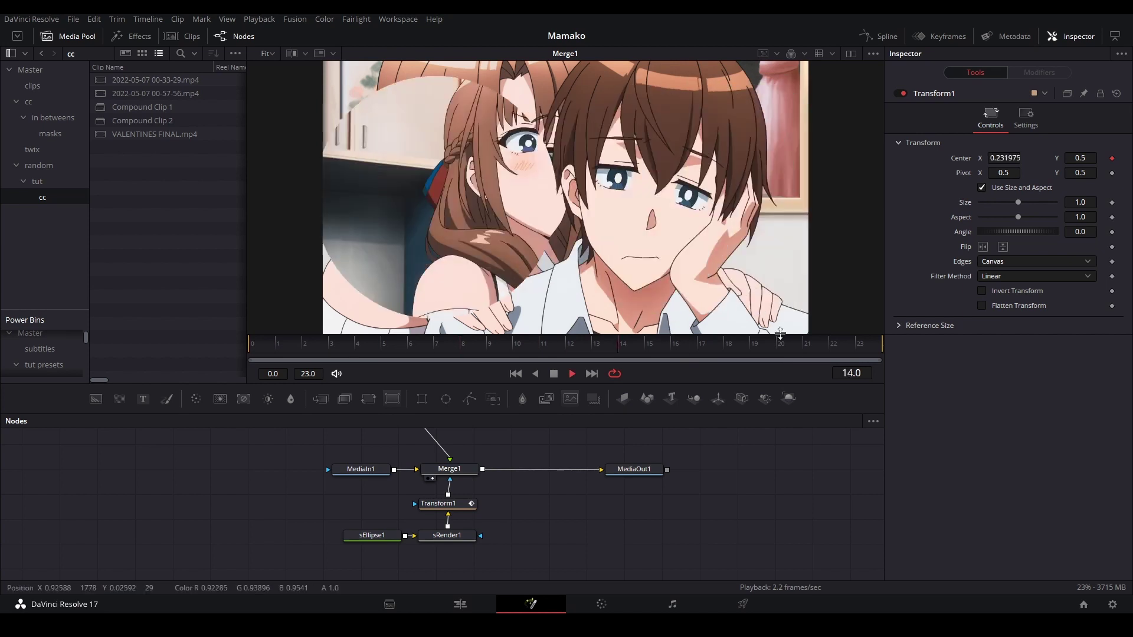
key(space)
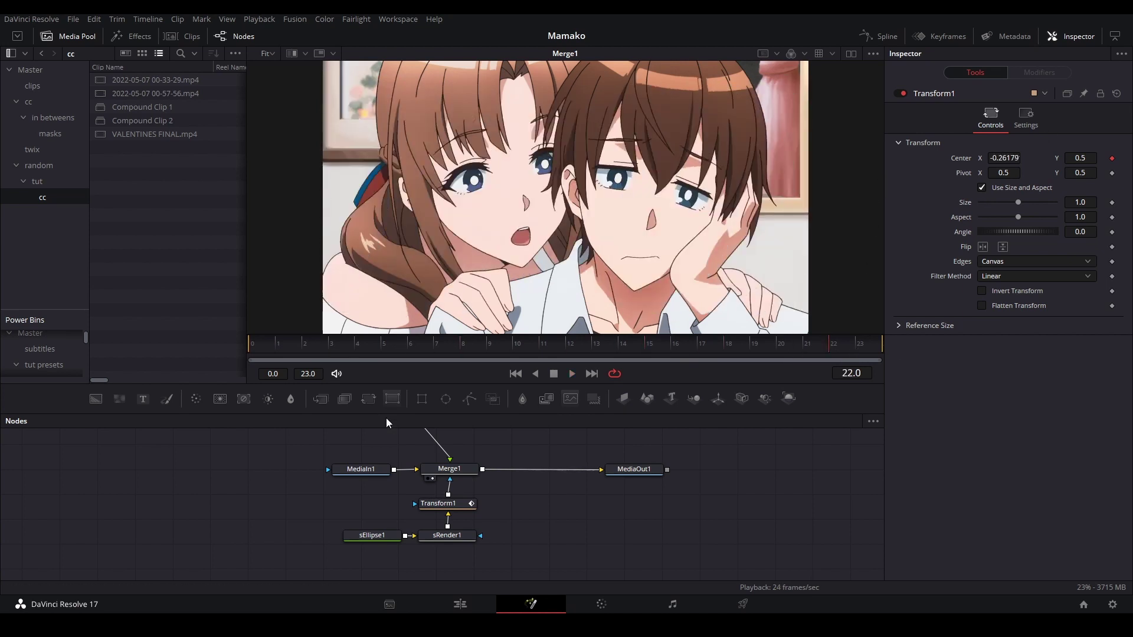
Step: Set Transform1's size to 1.25, play back the enlarged circle, and save the project
drag(289, 353, 569, 353)
drag(1021, 202, 1024, 202)
drag(605, 181, 612, 161)
click(263, 348)
key(space)
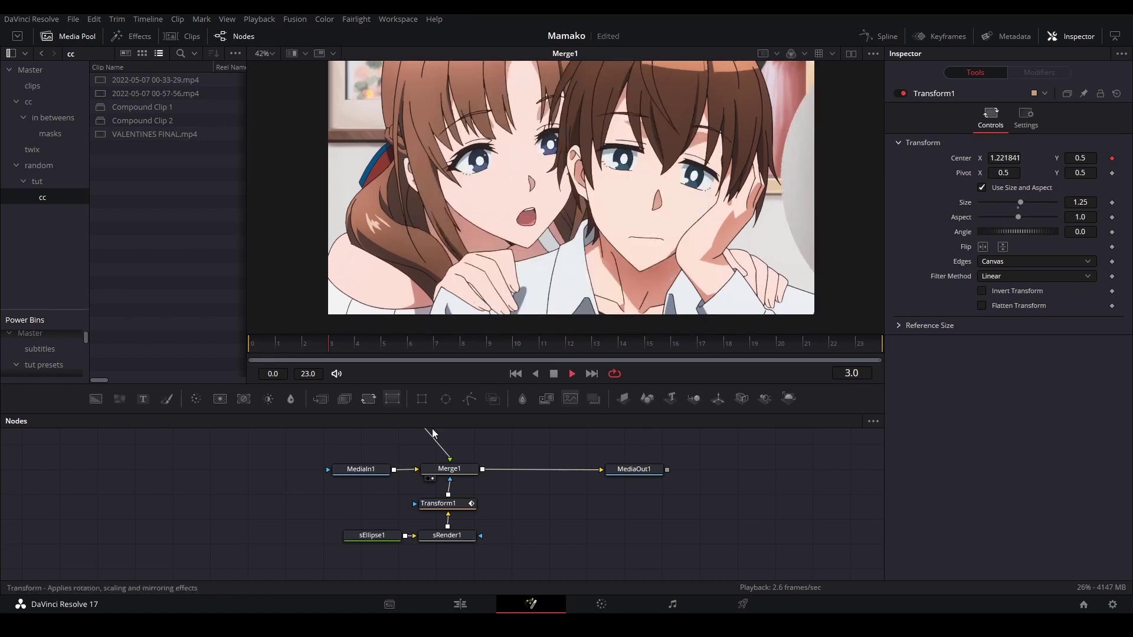
key(ctrl+s)
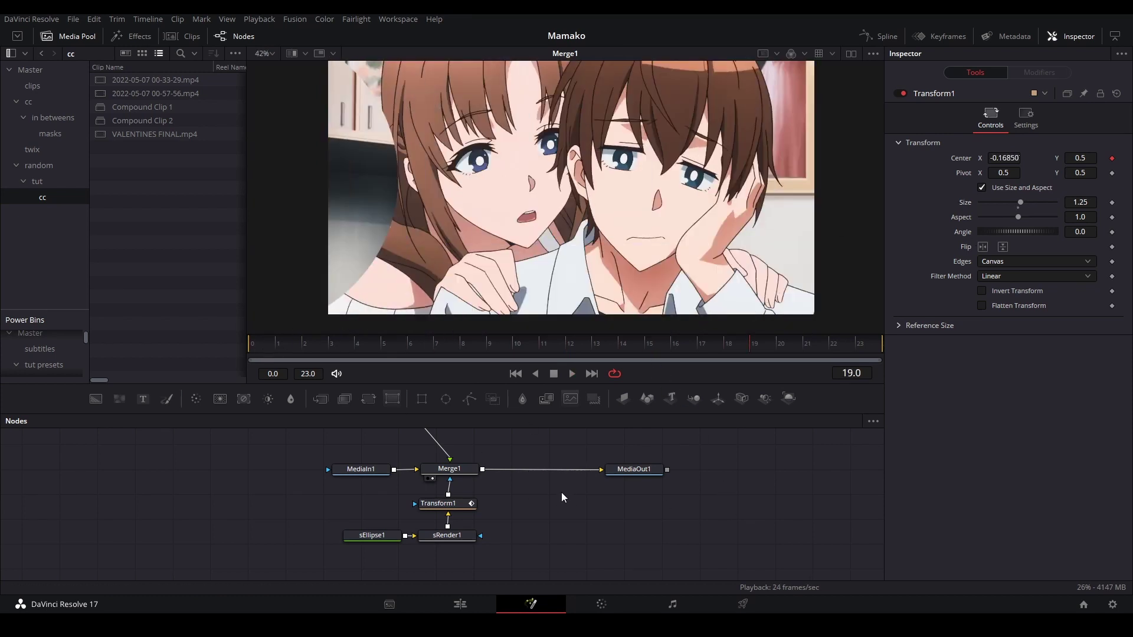
drag(522, 242, 495, 299)
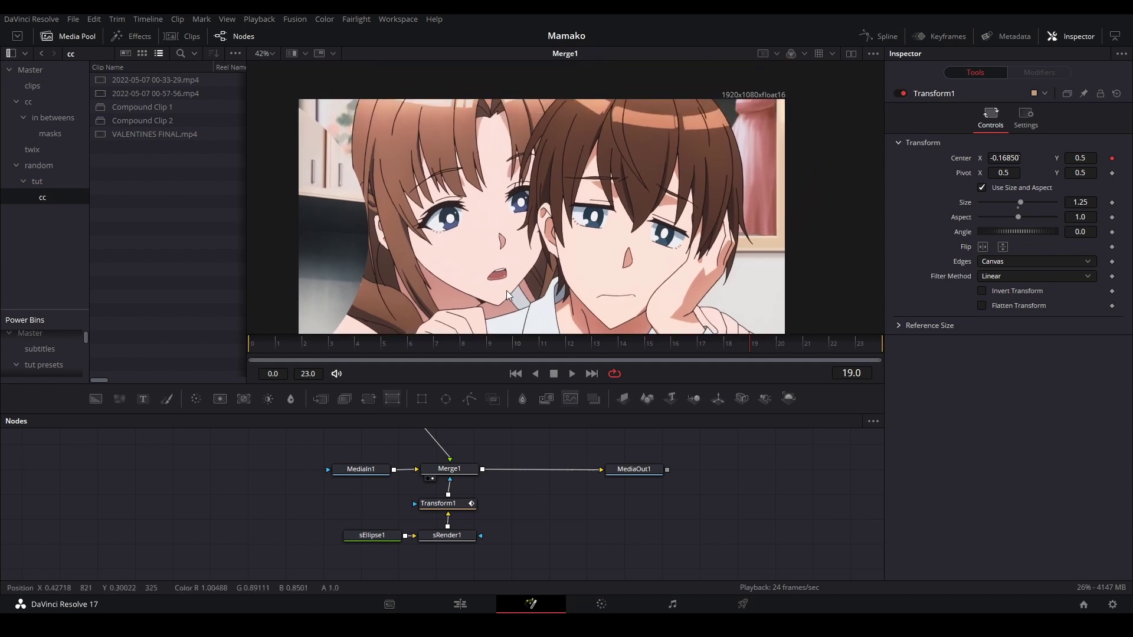
key(ctrl+f)
Step: Move the mask nodes away from Merge1, insert a Trails node between Transform1 and Merge1, and view it from frame 0
drag(532, 547, 437, 536)
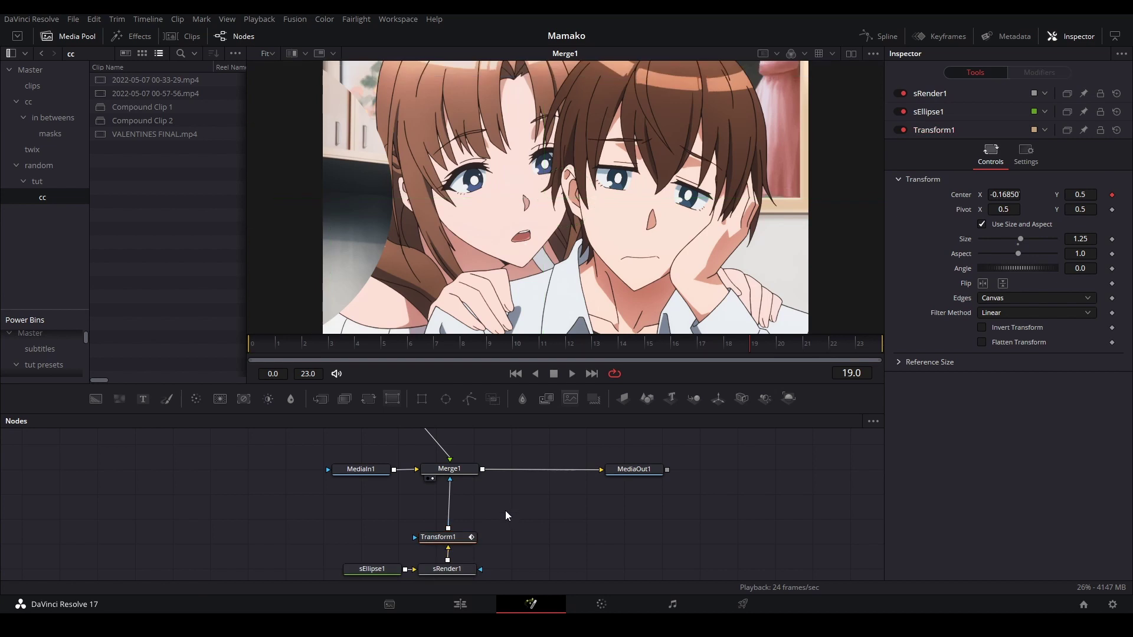
key(shift+space)
text(sren)
click(543, 352)
key(shift+space)
text(trails)
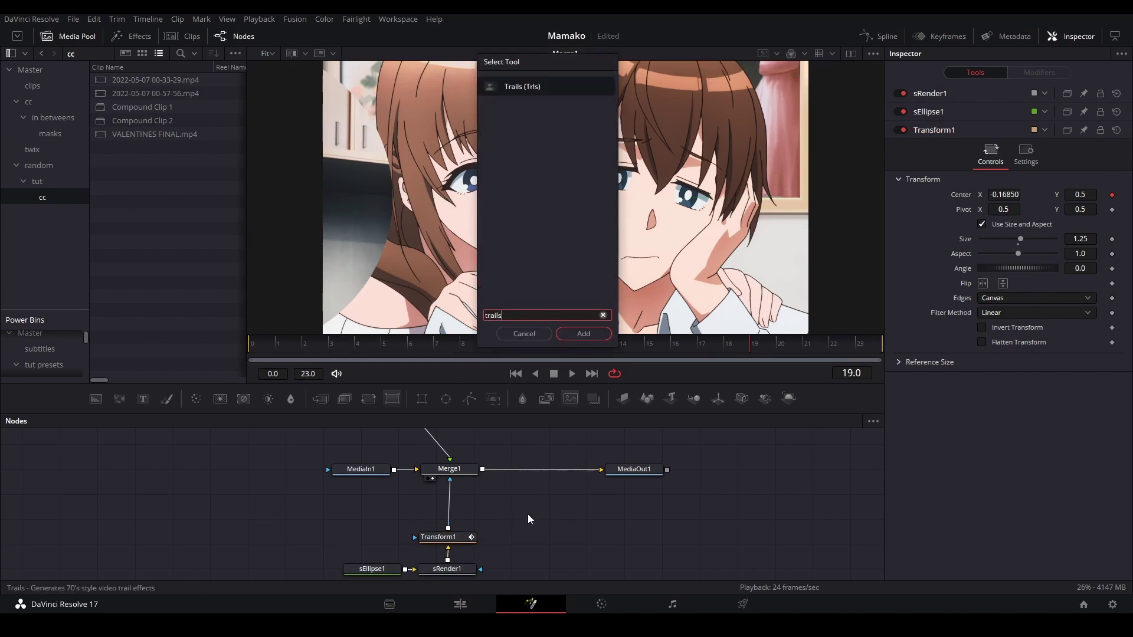
key(Return)
drag(527, 514, 457, 511)
key(1)
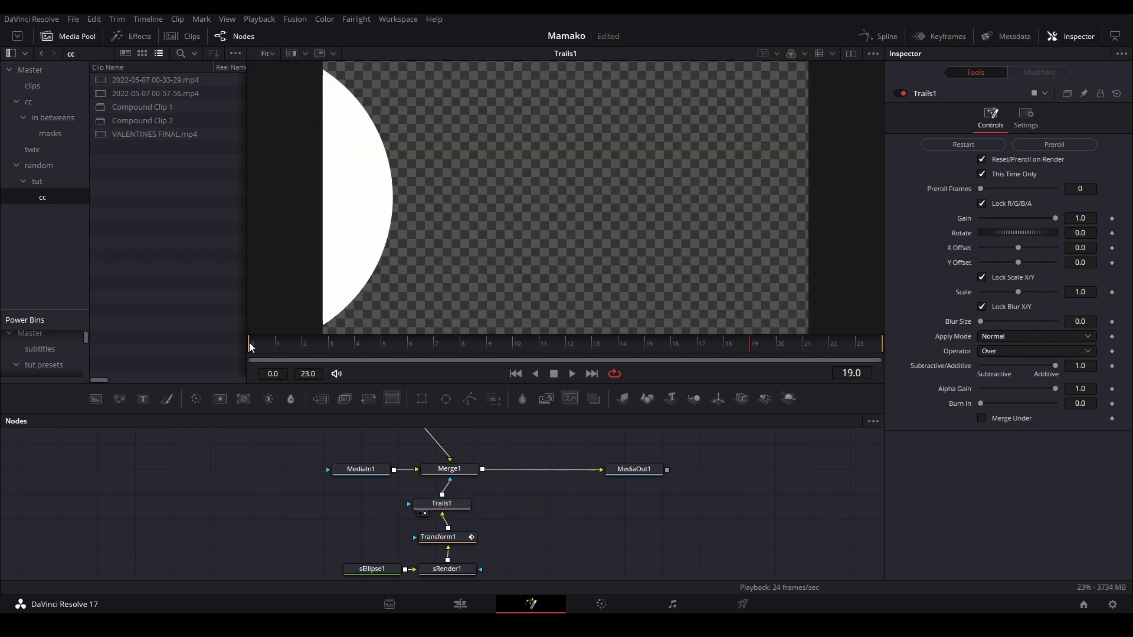
click(250, 345)
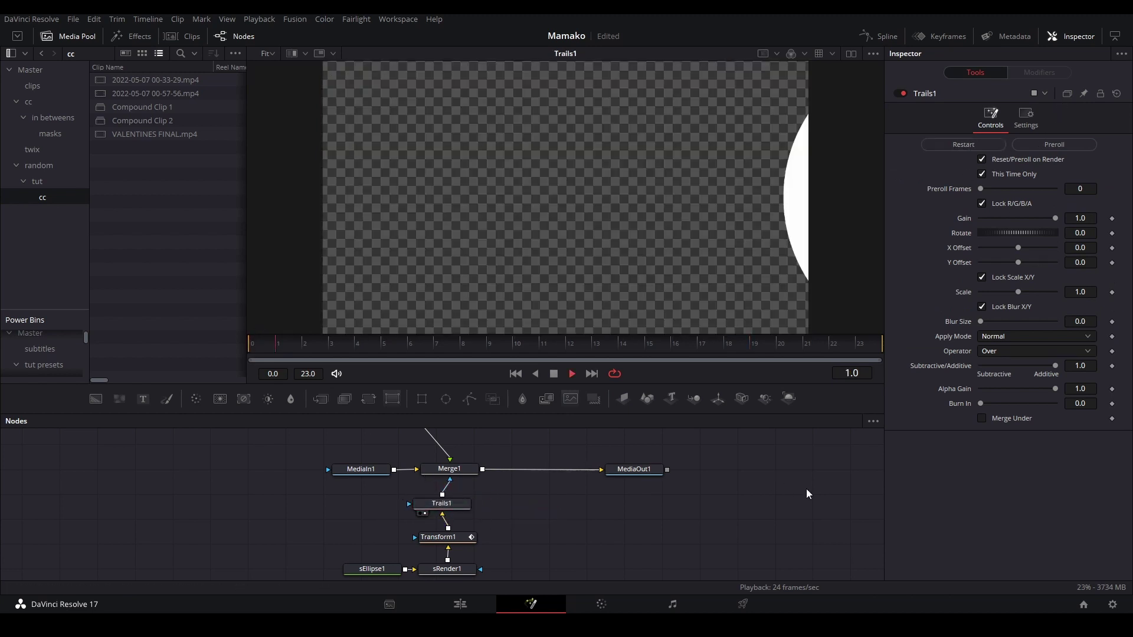
Step: View Merge1 and play the transition from the start to check the Trails effect, then save the project
key(space)
click(466, 469)
key(2)
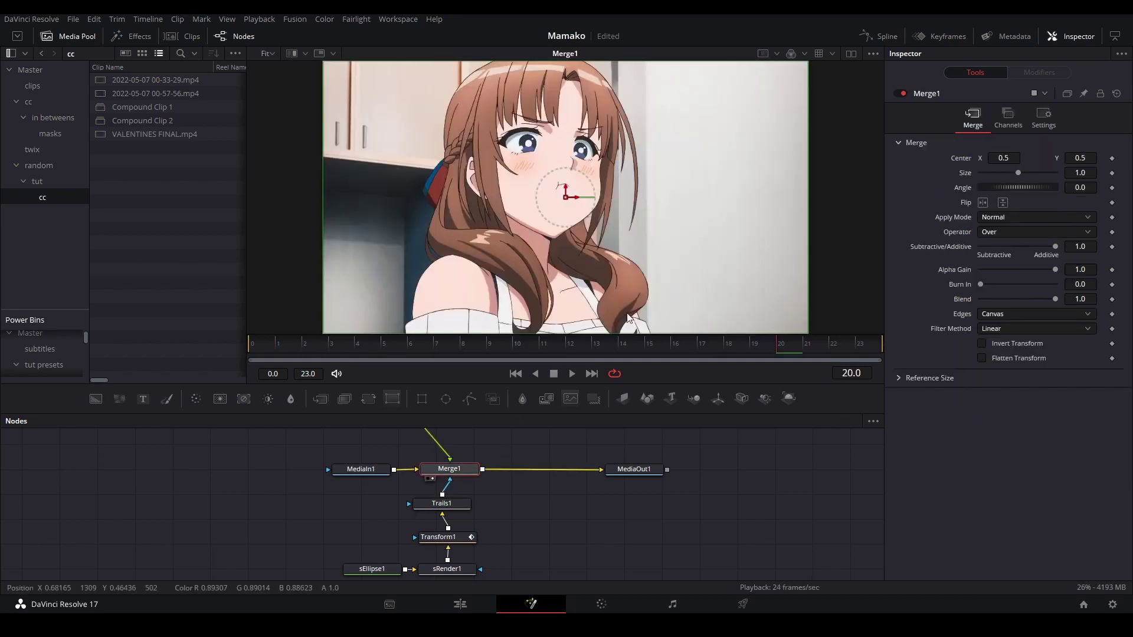
click(257, 341)
key(space)
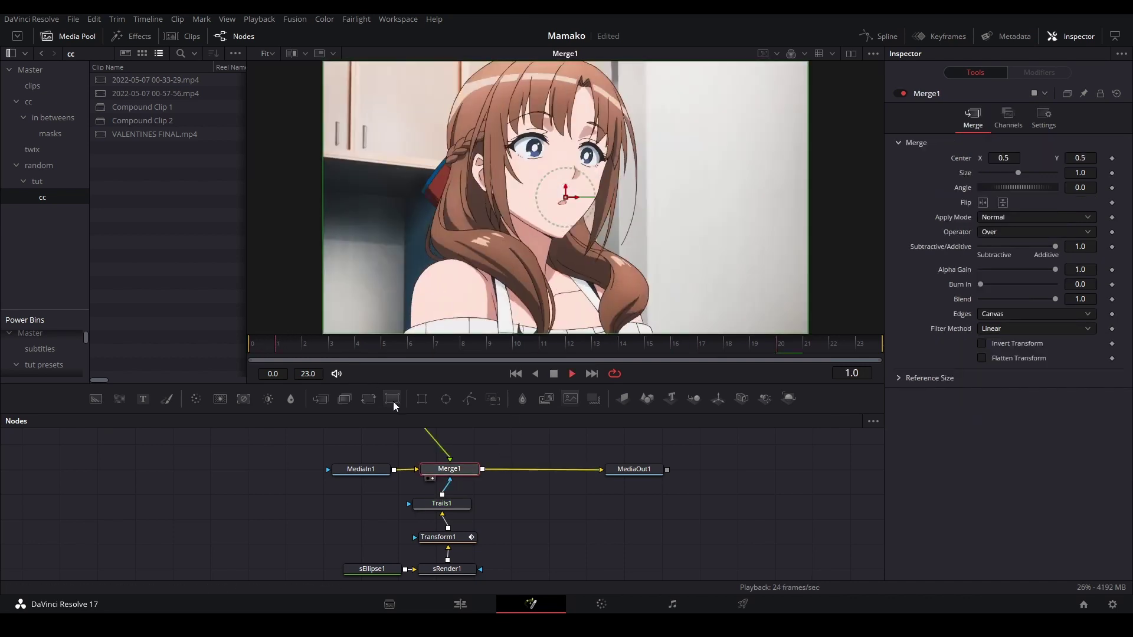
click(449, 504)
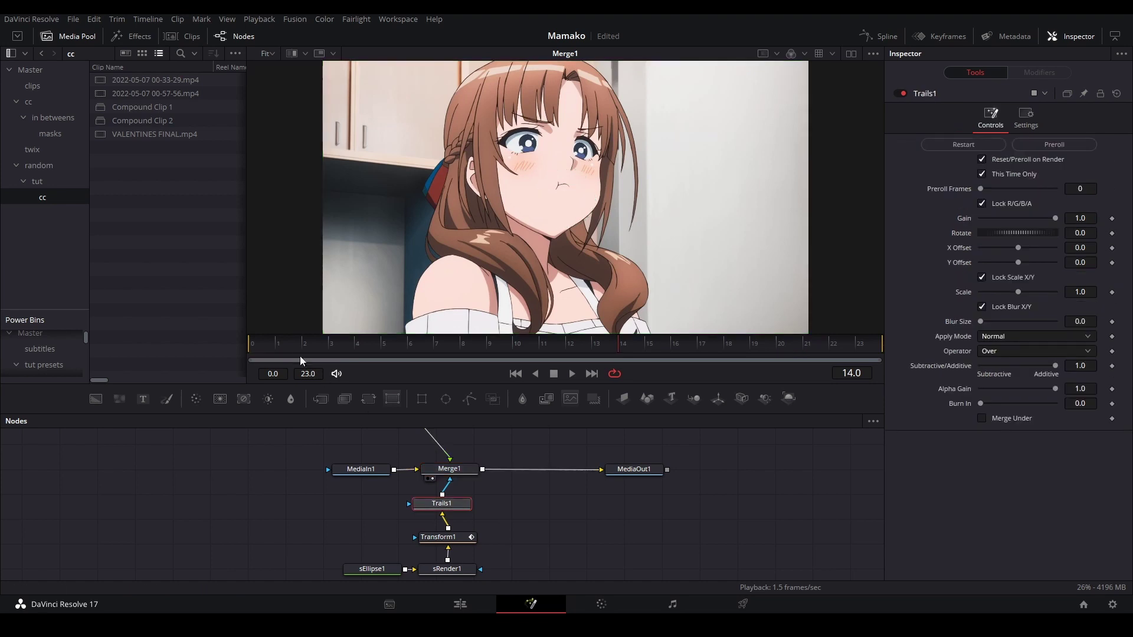
key(space)
key(space)
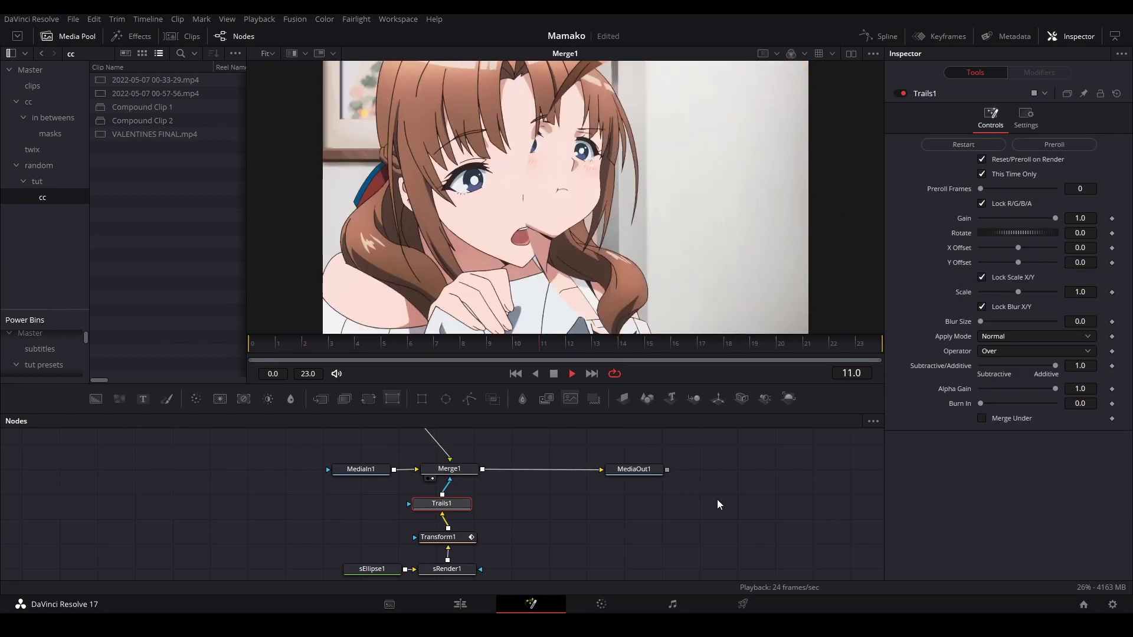
key(space)
key(ctrl+s)
key(space)
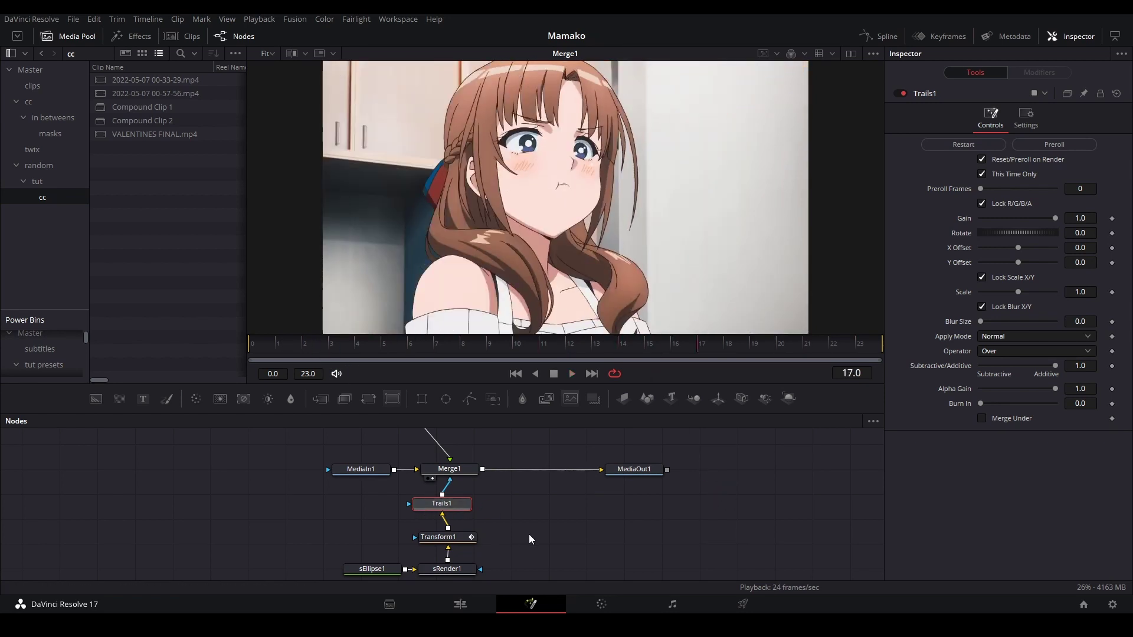
click(586, 529)
key(ctrl+s)
Step: Replace Trails1 with an Echo node between Transform1 and Merge1, play back its output, and save the project
drag(441, 503, 603, 506)
key(Delete)
key(shift+space)
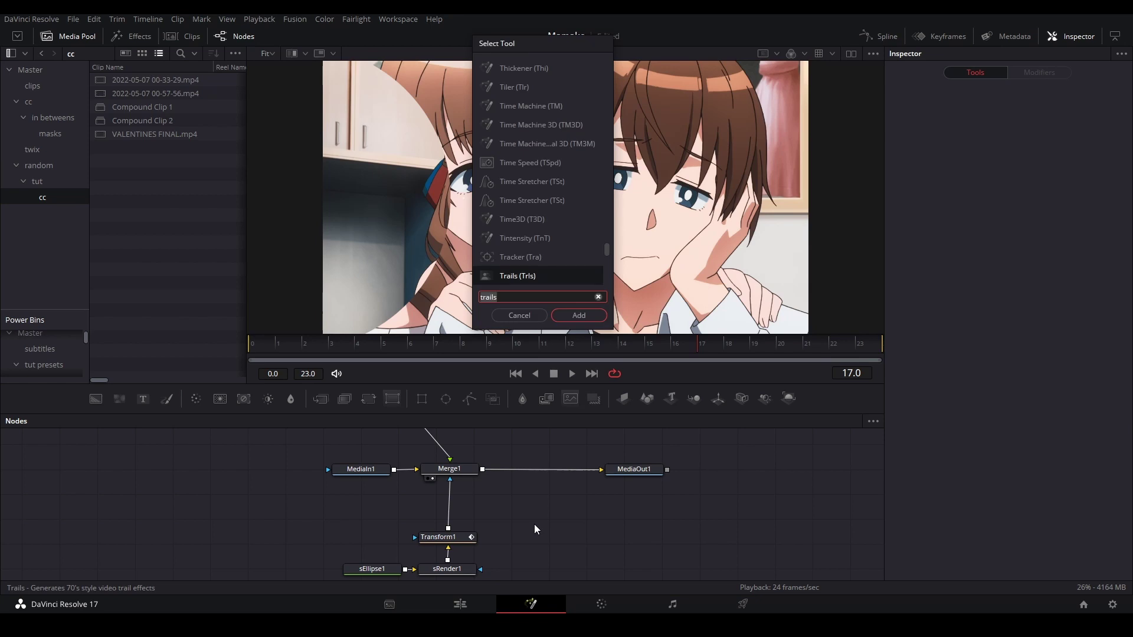
text(echo)
key(Return)
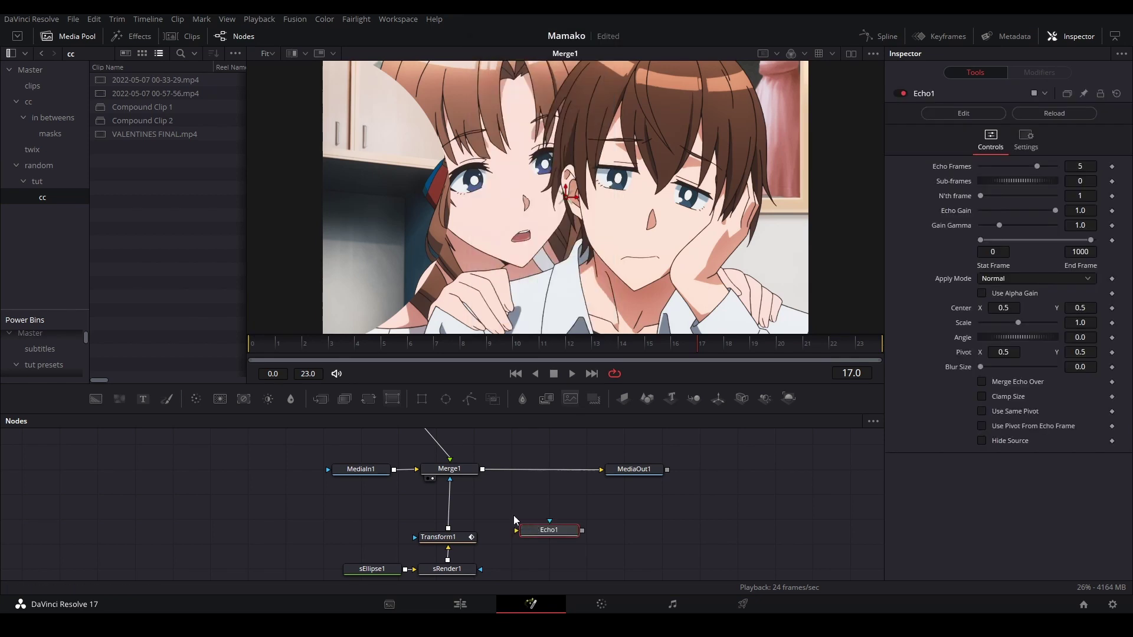
drag(541, 527, 442, 500)
key(1)
click(513, 511)
key(space)
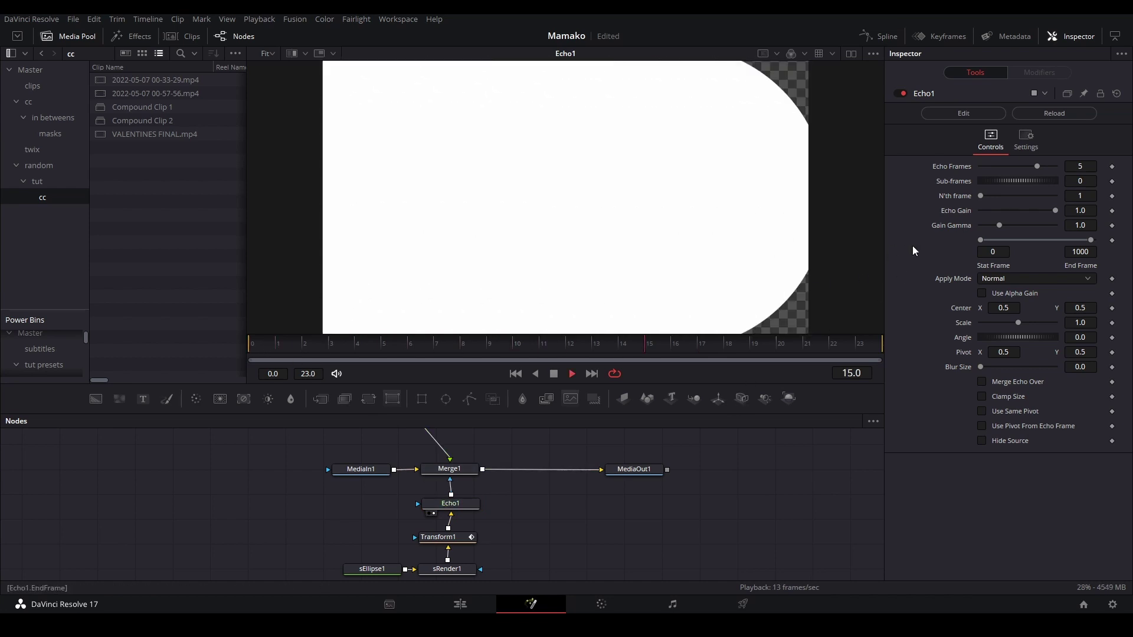
key(space)
key(ctrl+s)
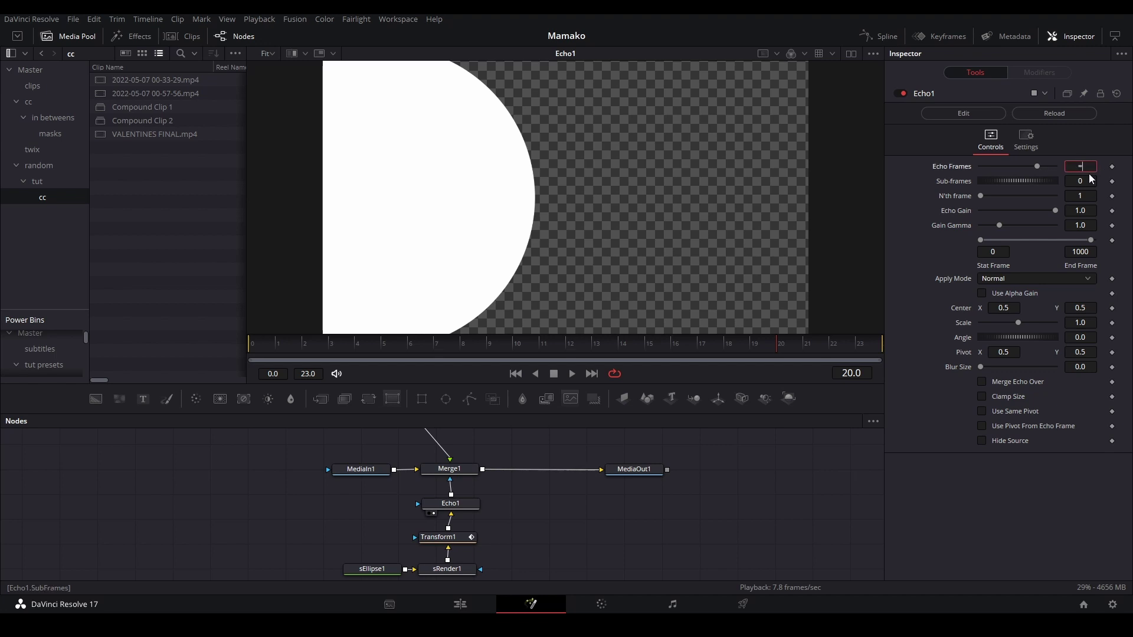
Step: Drive Echo1's Echo Frames with the expression time
key(Tab)
click(1033, 181)
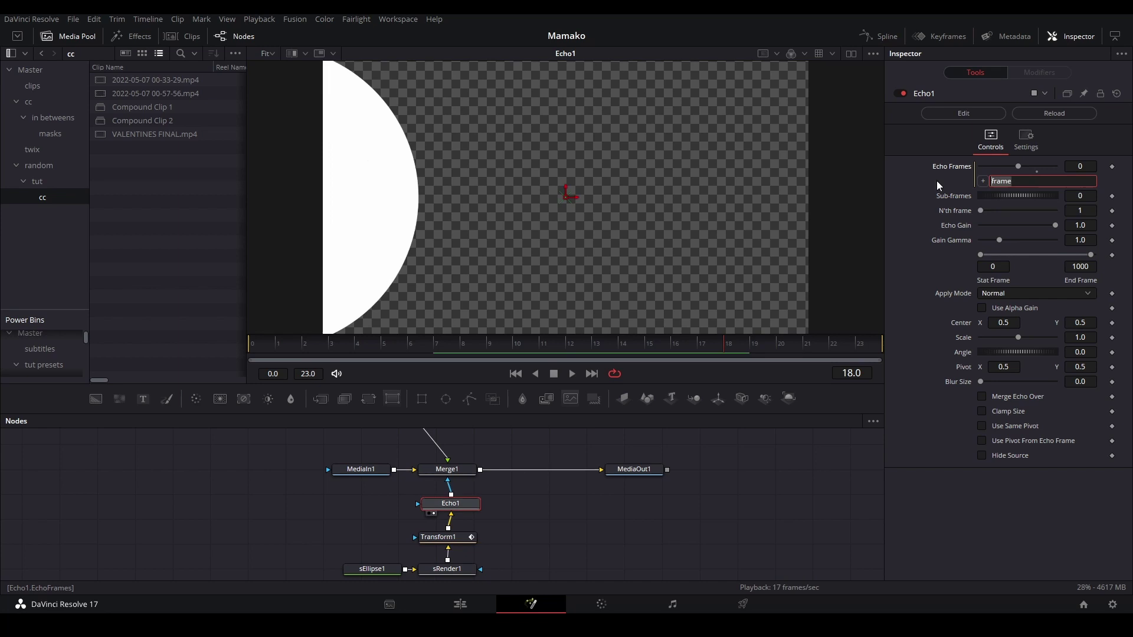
text(ti)
text(me)
key(Return)
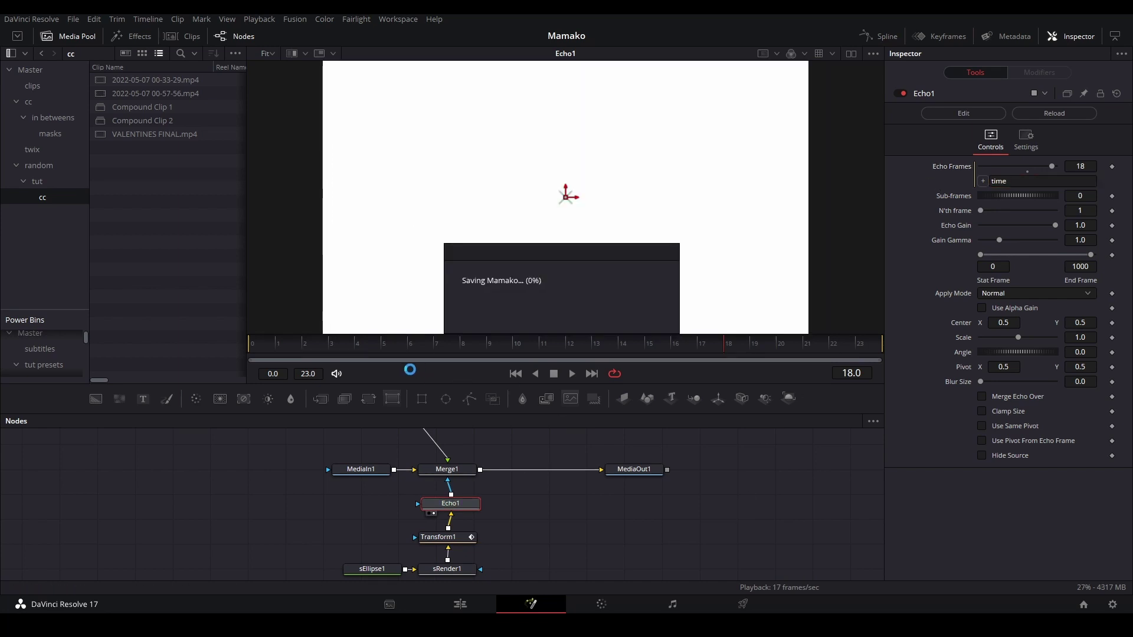
Step: Play back Echo1's growing trail from the start, then view the transition result through Merge1
click(269, 348)
key(space)
click(661, 515)
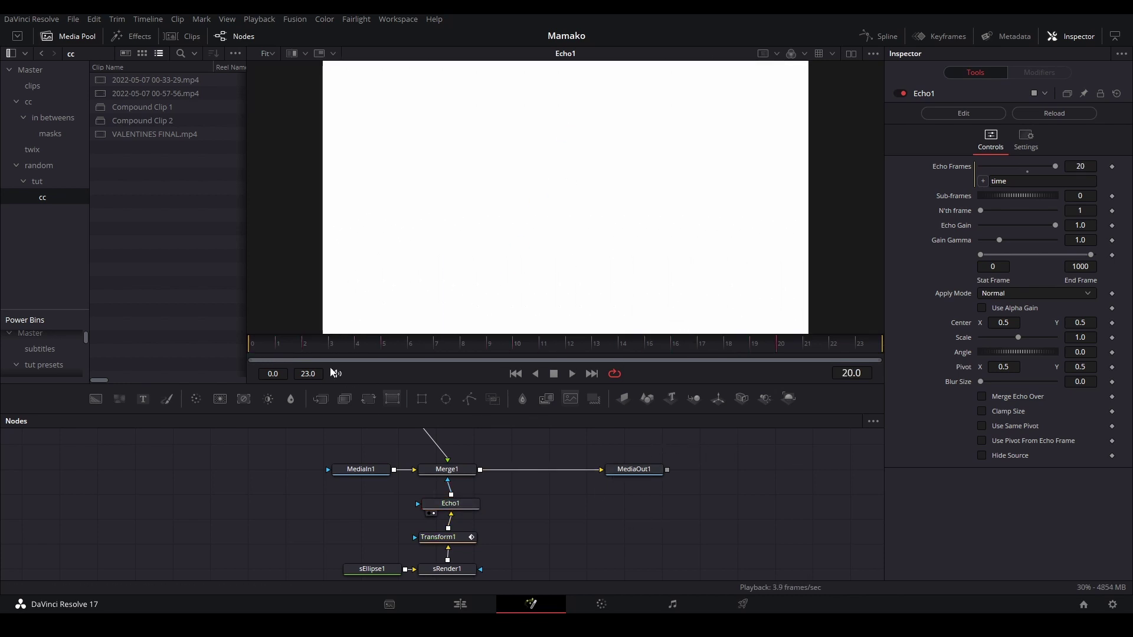
key(space)
click(444, 473)
key(2)
drag(540, 500, 425, 510)
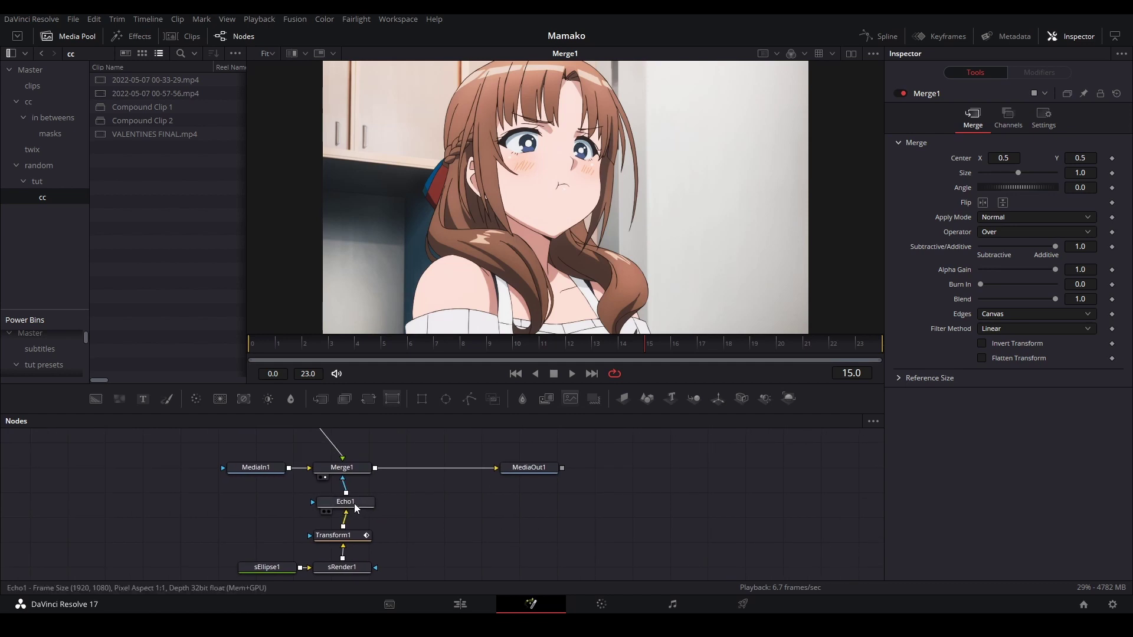
Step: Detach Echo1 from the mask chain, set it aside with Transform1 feeding Merge1 directly, and save the project
drag(345, 502, 618, 499)
click(330, 508)
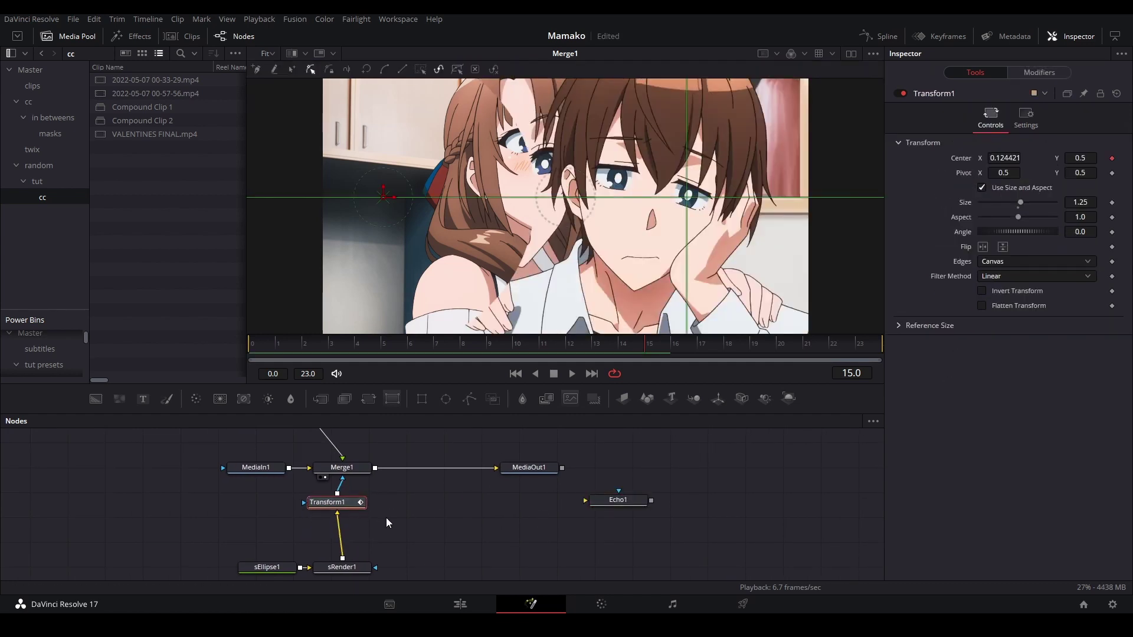
scroll(436, 495, down, 1)
drag(617, 466, 707, 488)
scroll(568, 495, up, 1)
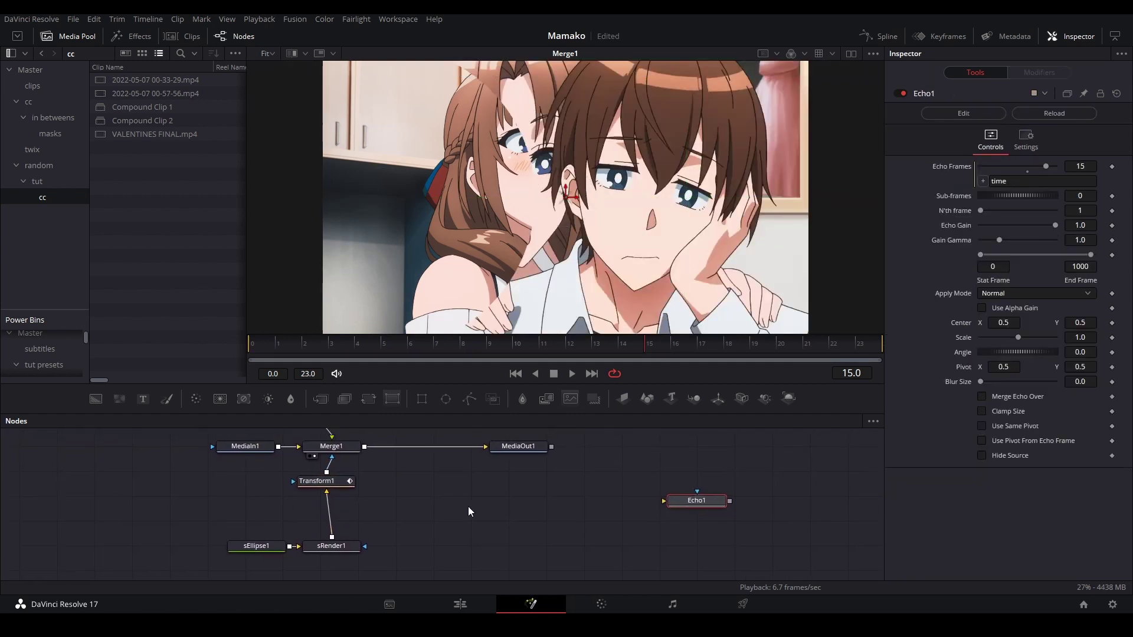
key(ctrl+s)
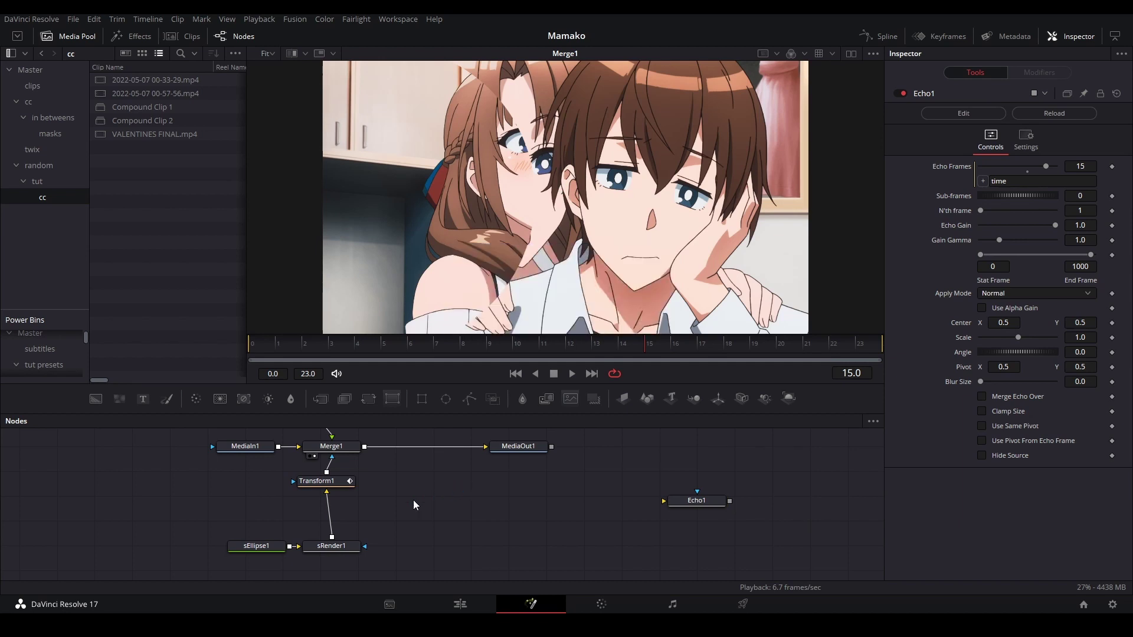
Step: Move sEllipse1 and sRender1 away from Transform1, add a pipe router on their connection, save, and return to frame 0
drag(412, 524, 371, 546)
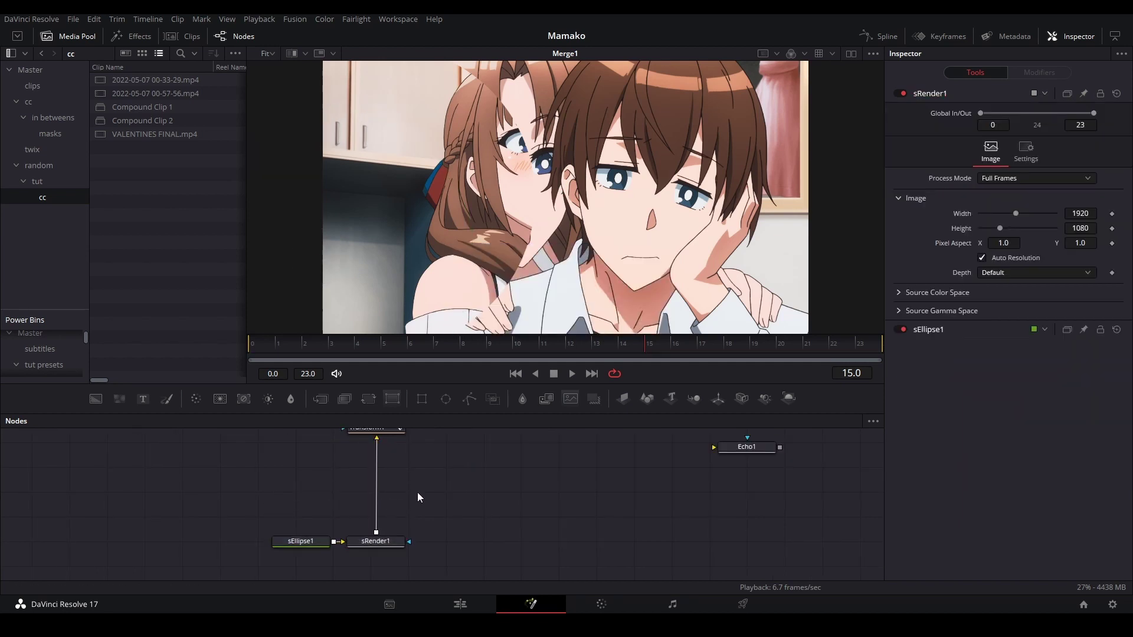
ctrl+click(378, 499)
drag(377, 502, 375, 510)
click(395, 504)
key(ctrl+s)
drag(451, 504, 485, 520)
click(265, 342)
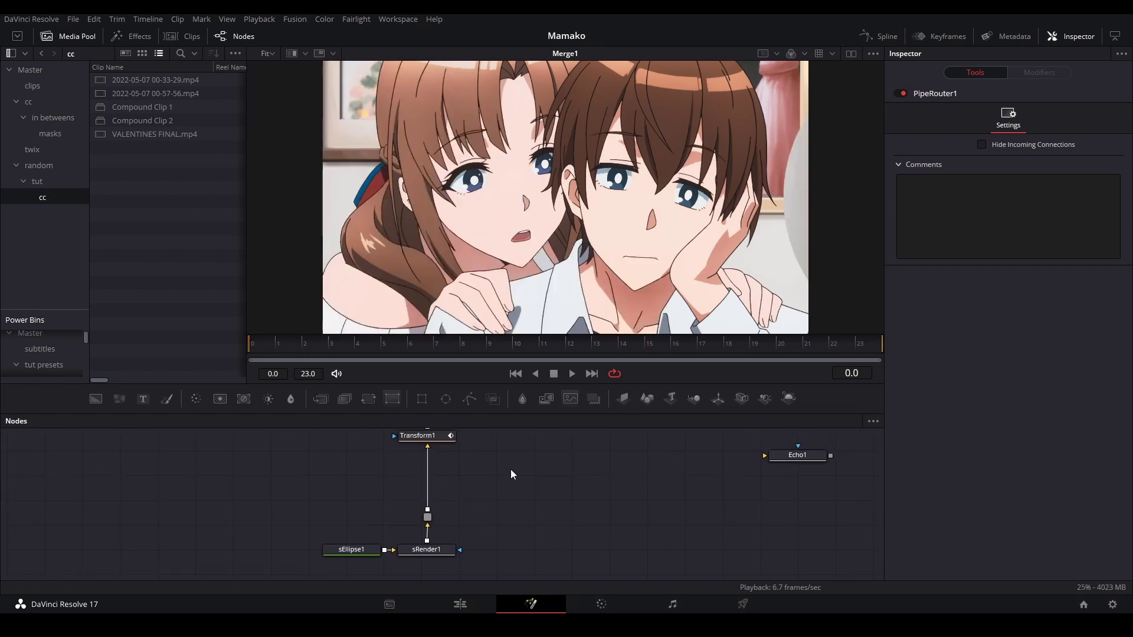
Step: Insert a Directional Blur node between the pipe router and Transform1 and show it in the viewer
key(shift+space)
text(direc)
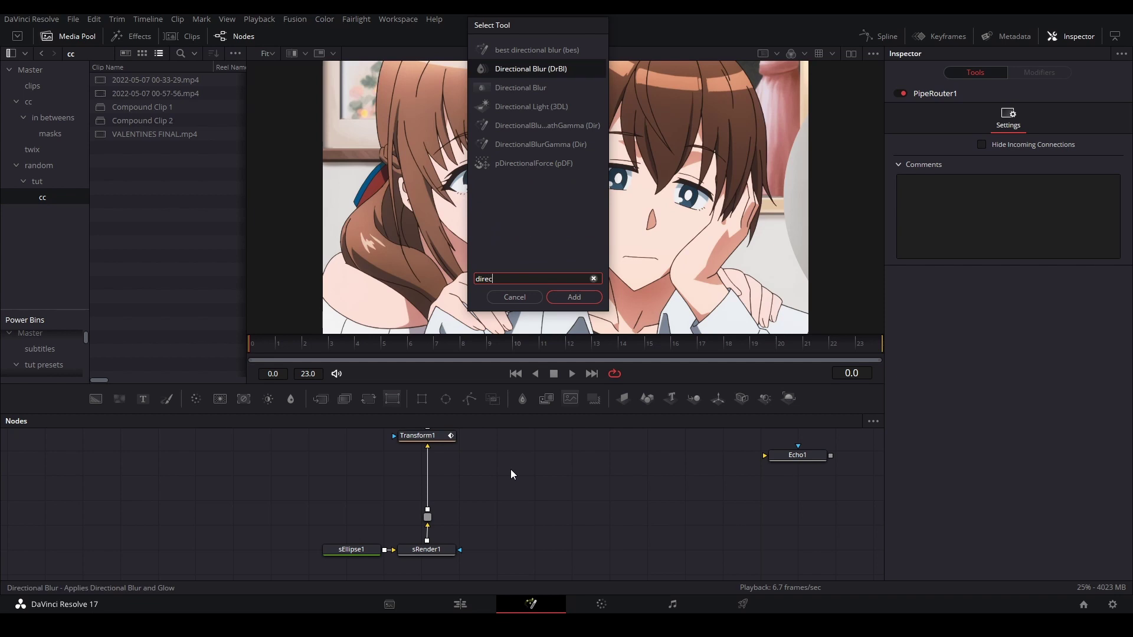
key(Return)
drag(511, 469, 427, 488)
drag(508, 486, 361, 553)
drag(434, 489, 434, 507)
click(442, 506)
key(2)
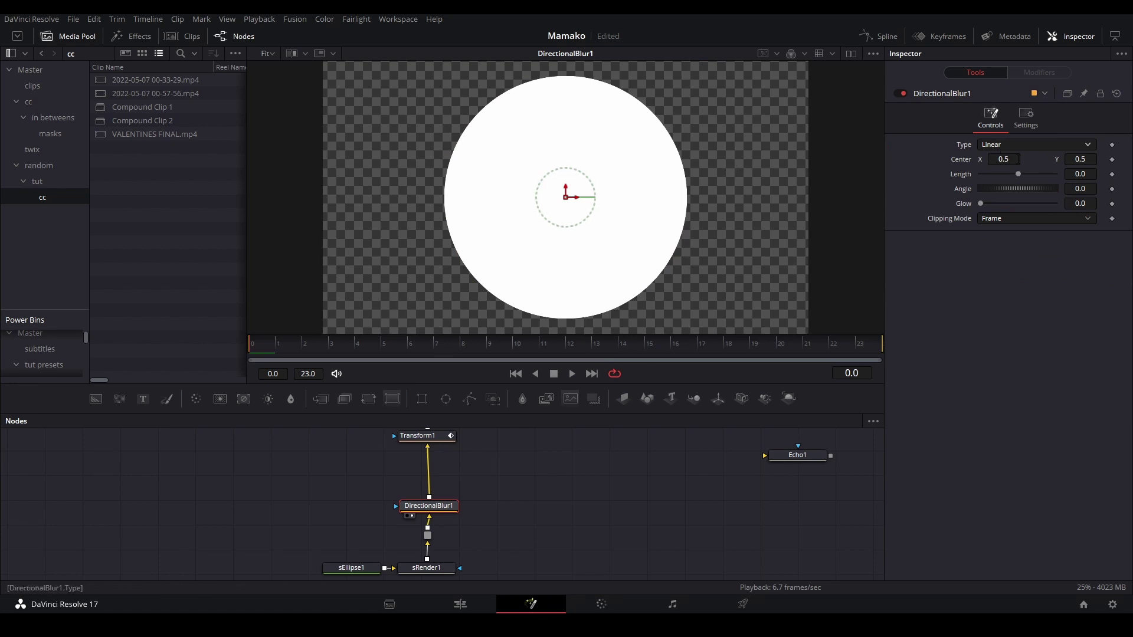
Step: Set DirectionalBlur1's length to -0.6 and glow to 8.0, and save the project
drag(1022, 175, 942, 179)
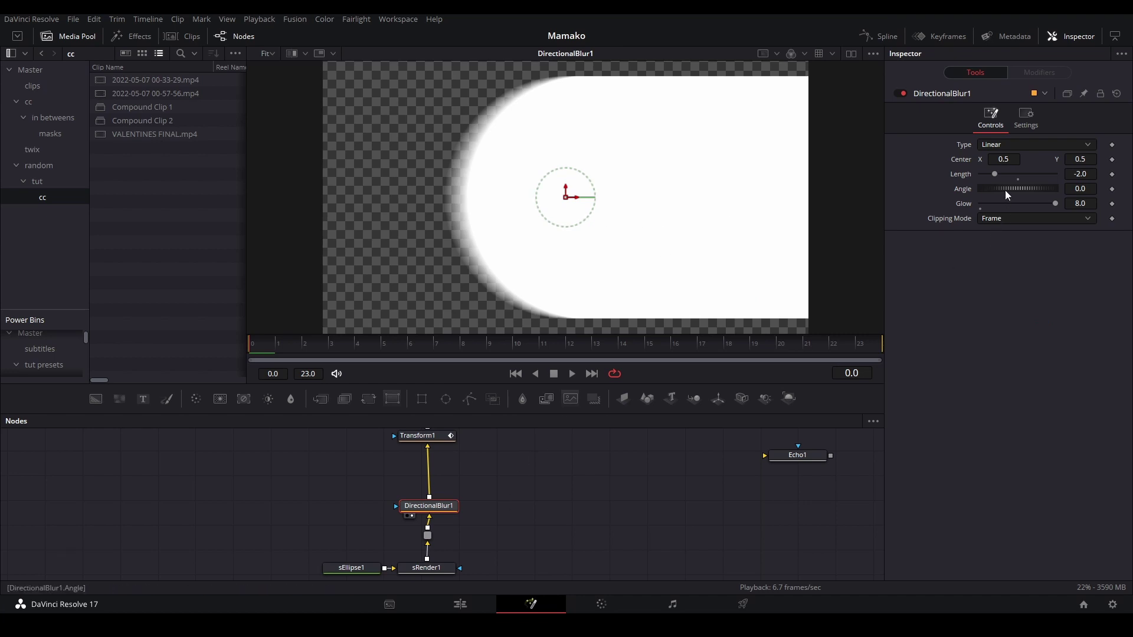
mouse_move(999, 174)
mouse_down()
mouse_move(1023, 175)
mouse_move(1012, 176)
mouse_up()
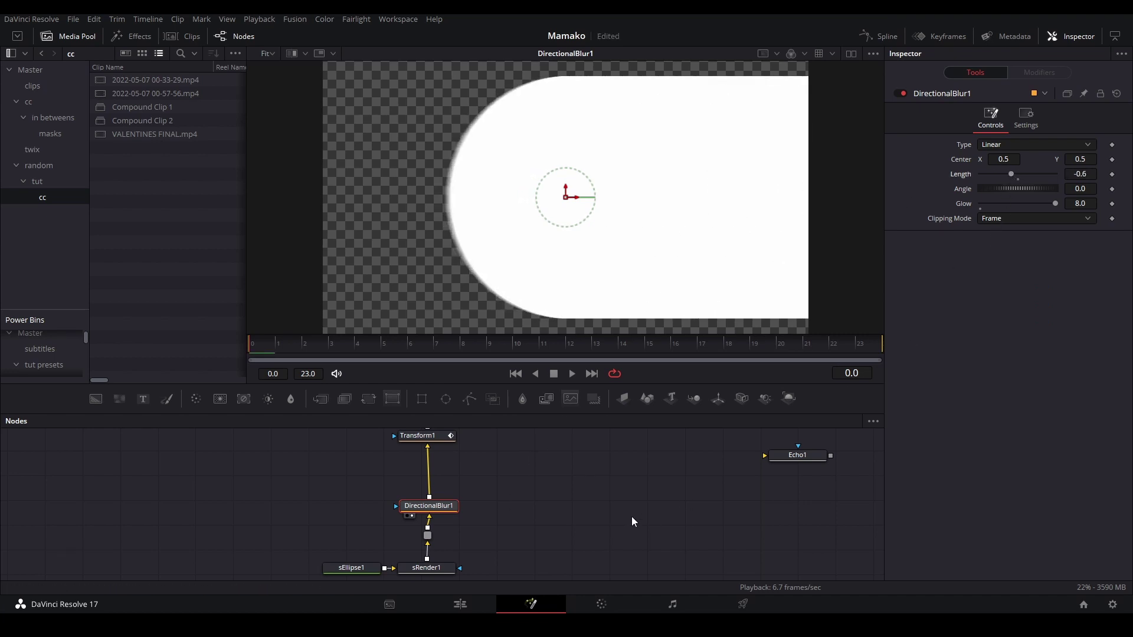
click(603, 522)
key(ctrl+s)
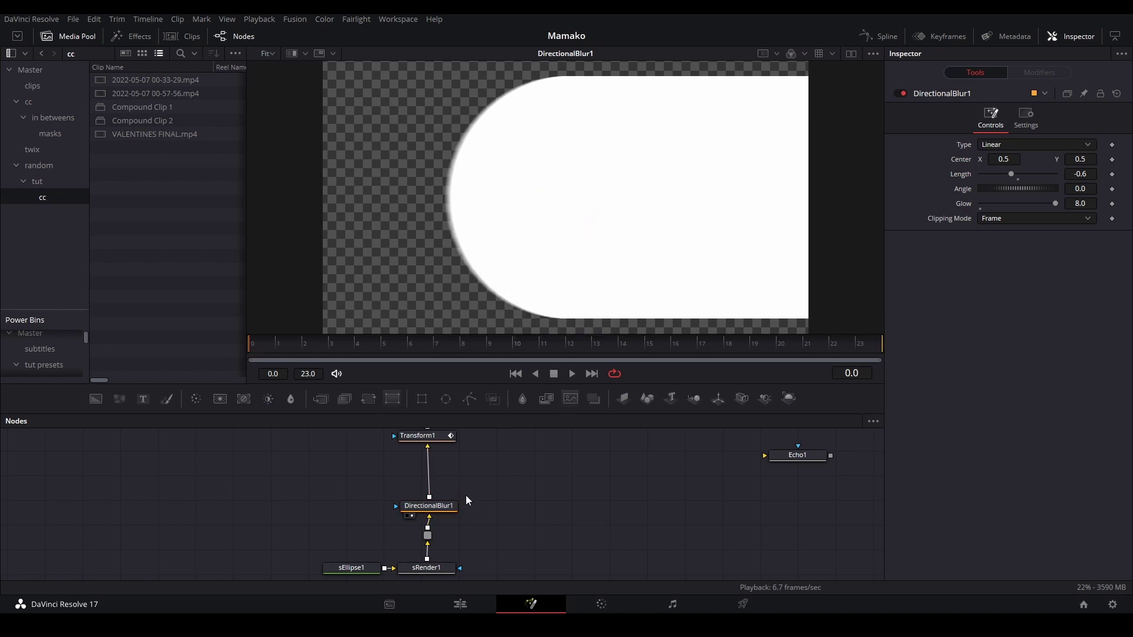
Step: Insert a Bitmap node between DirectionalBlur1 and Transform1 and show it in the viewer
scroll(446, 170, up, 3)
scroll(446, 169, down, 3)
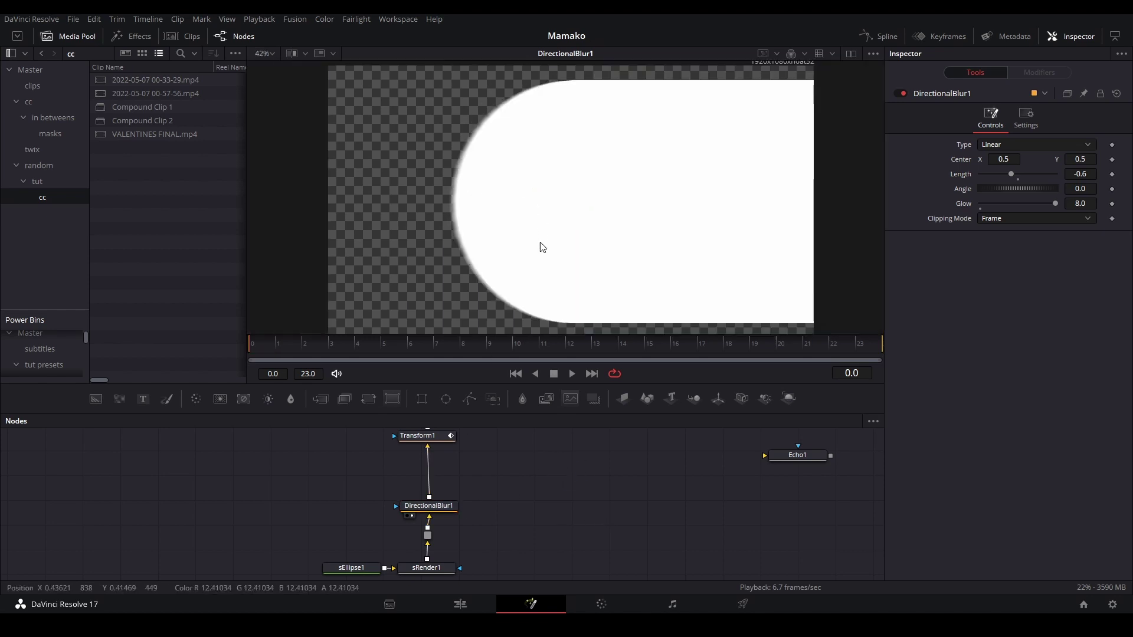
scroll(498, 474, up, 1)
scroll(498, 472, down, 2)
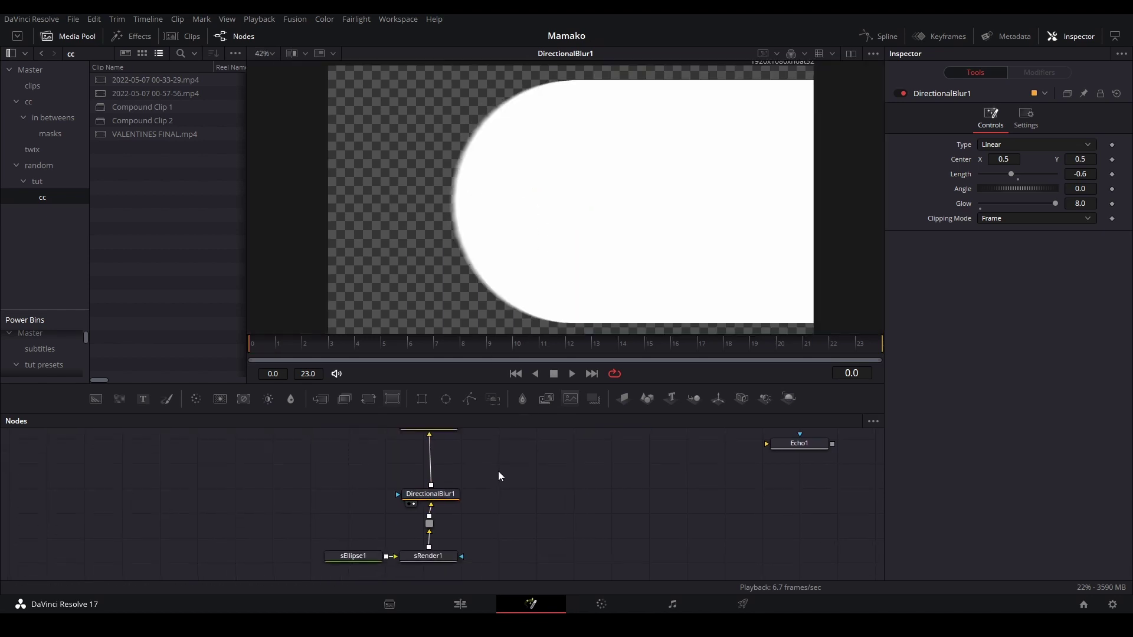
click(491, 398)
drag(491, 466, 439, 447)
scroll(420, 460, up, 2)
drag(434, 476, 446, 476)
key(1)
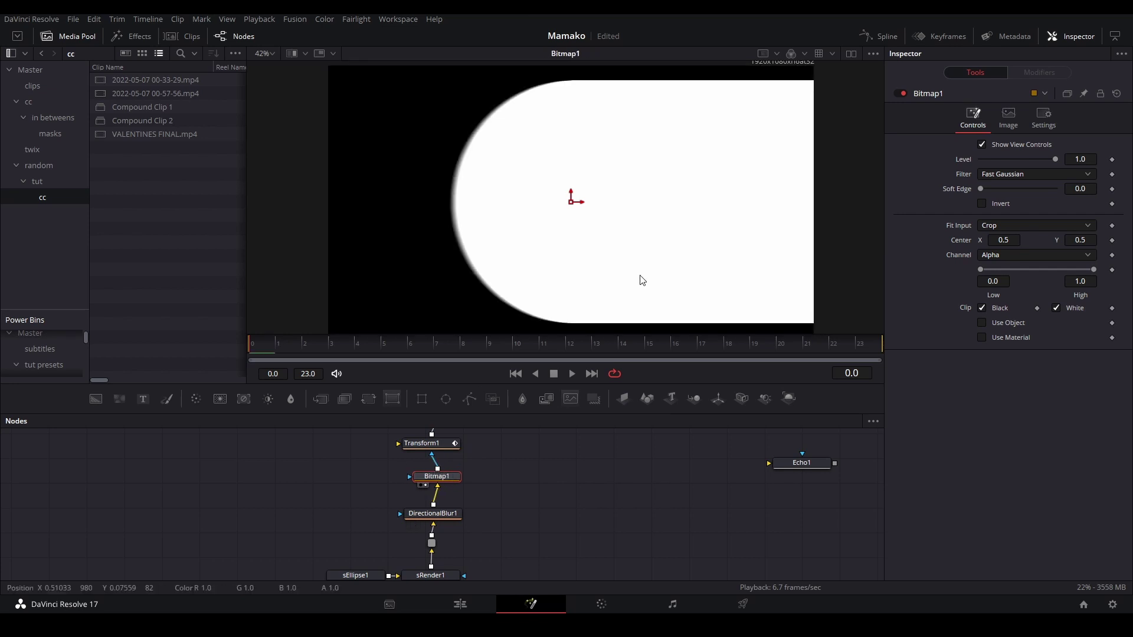
Step: Set Bitmap1's low threshold to 0.05 and high threshold to 0.106 to sharpen the blurred mask edge
drag(1093, 268, 1005, 266)
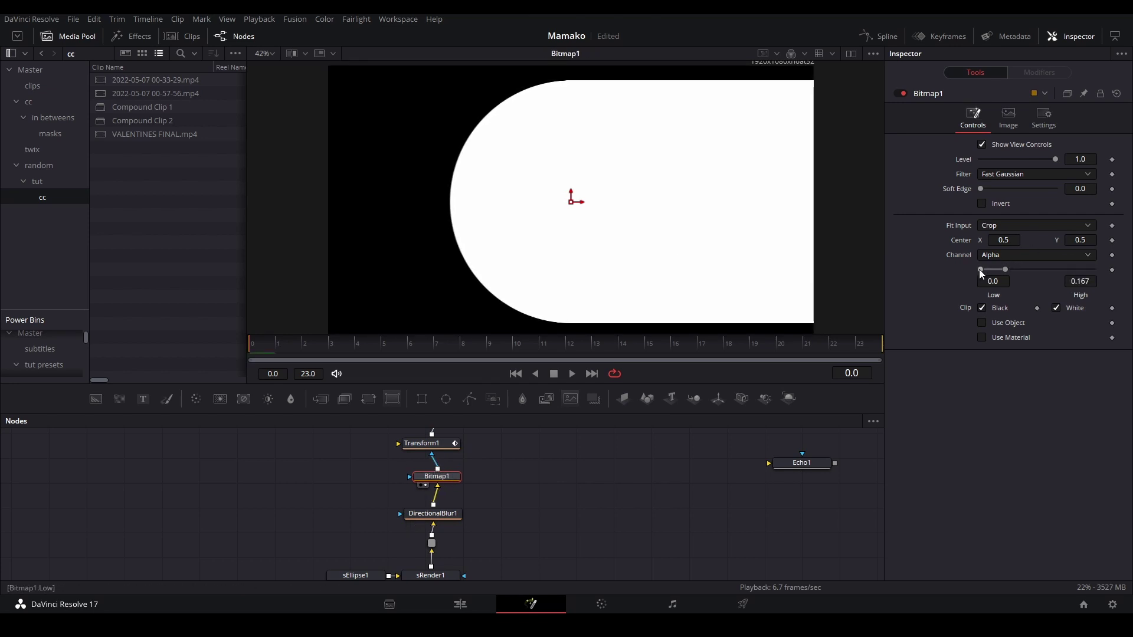
drag(1001, 273, 996, 269)
scroll(465, 169, up, 5)
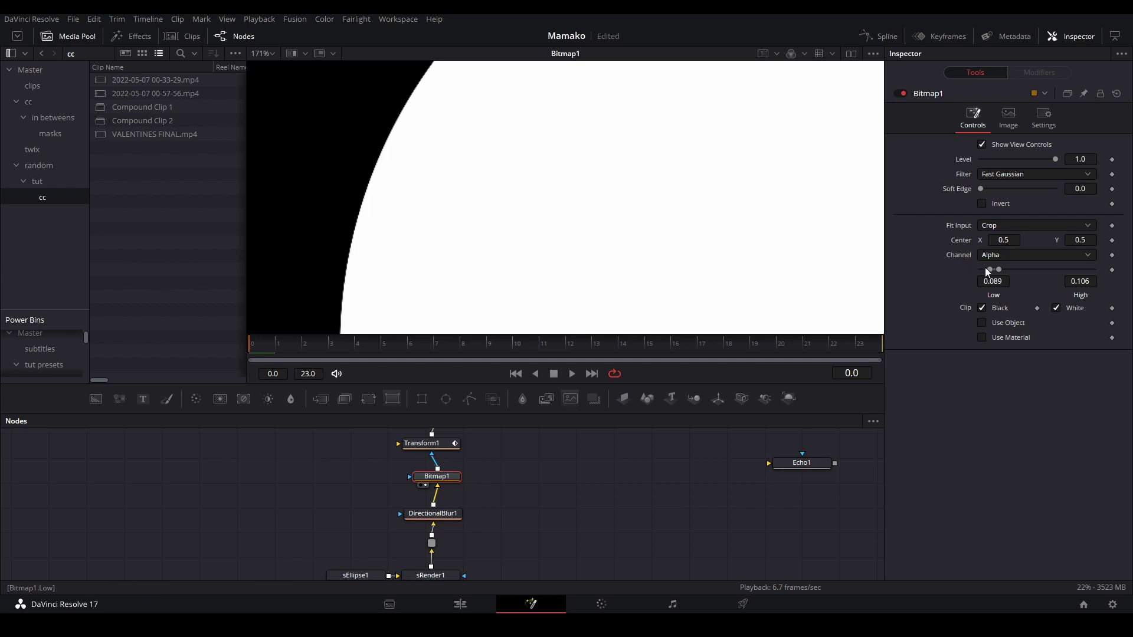
drag(988, 270, 985, 270)
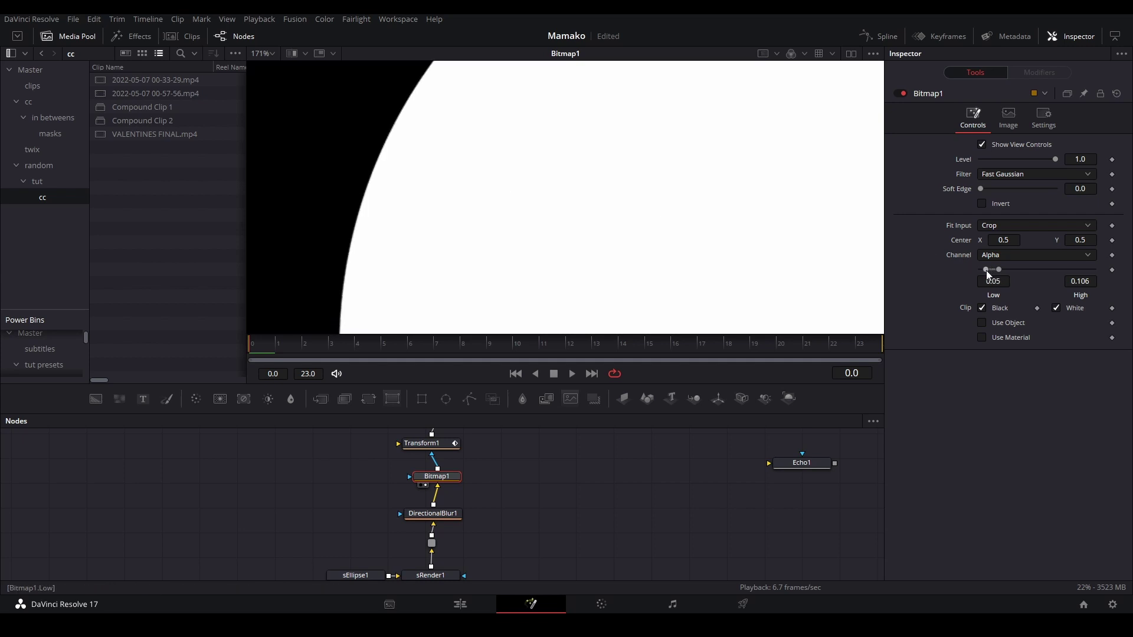
Step: View Merge1 fitted to the viewer and play back the transition with the blurred bitmap mask
drag(526, 509, 537, 578)
drag(455, 514, 475, 330)
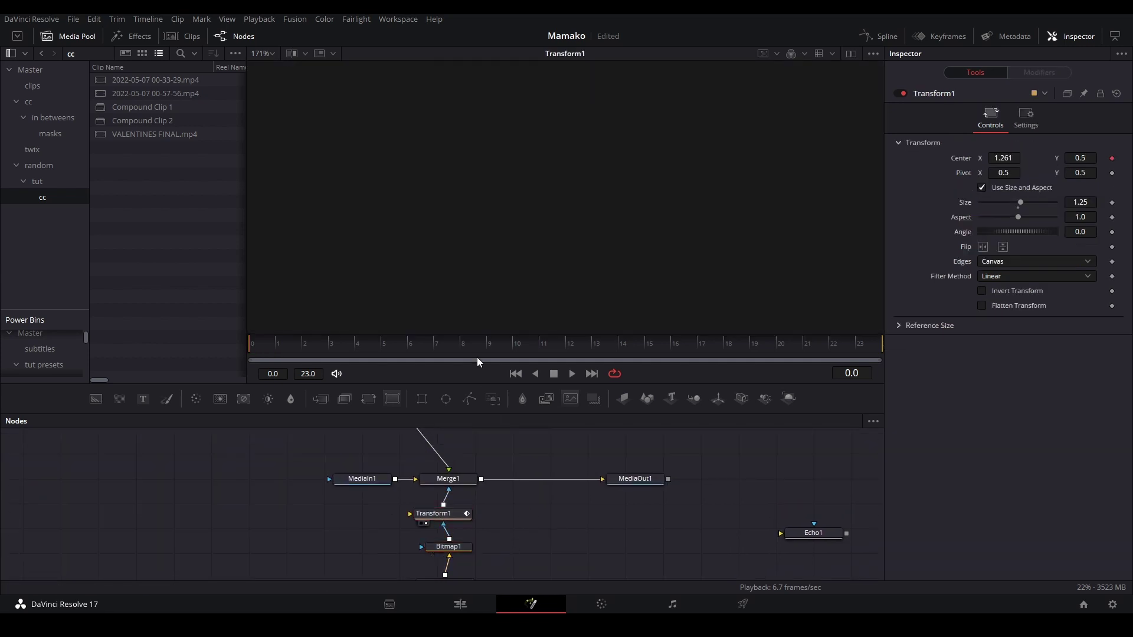
click(448, 478)
key(1)
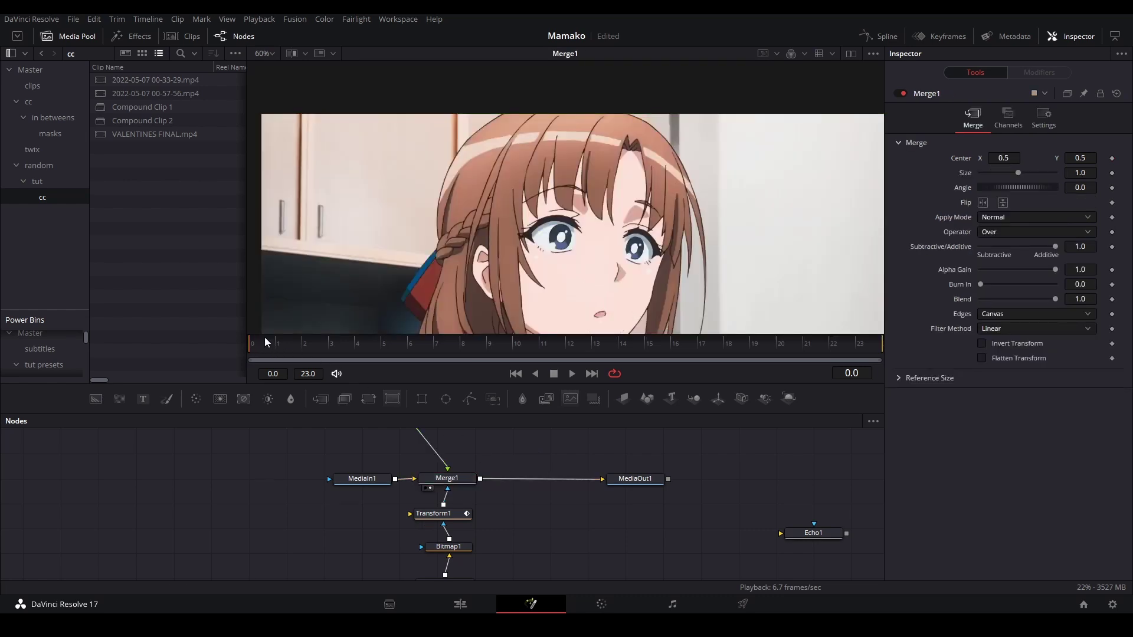
key(ctrl+f)
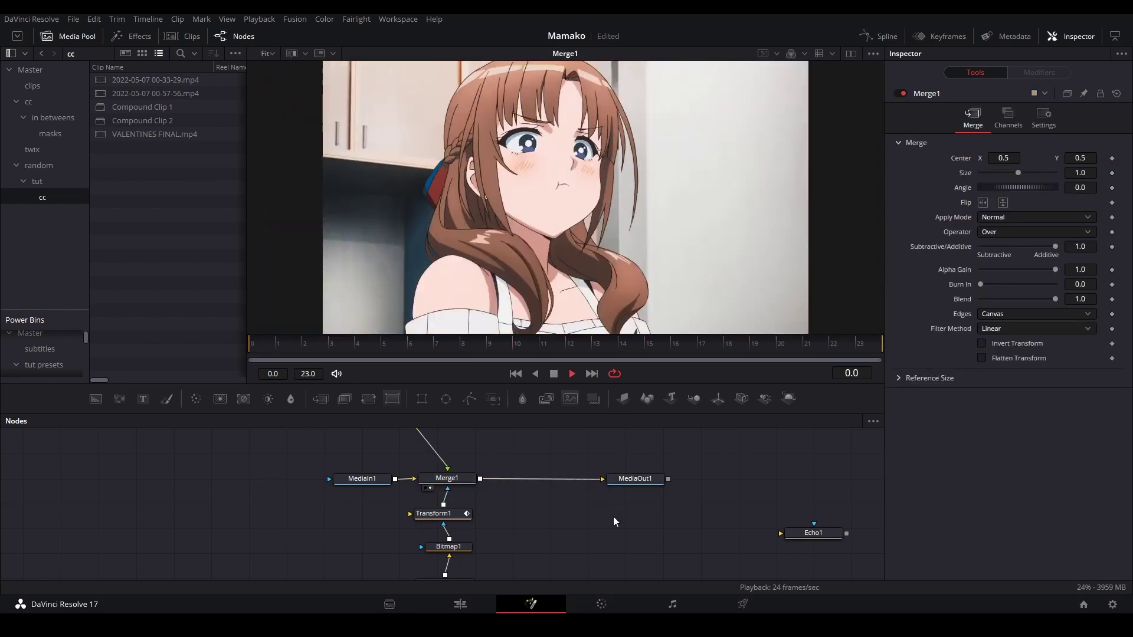
key(space)
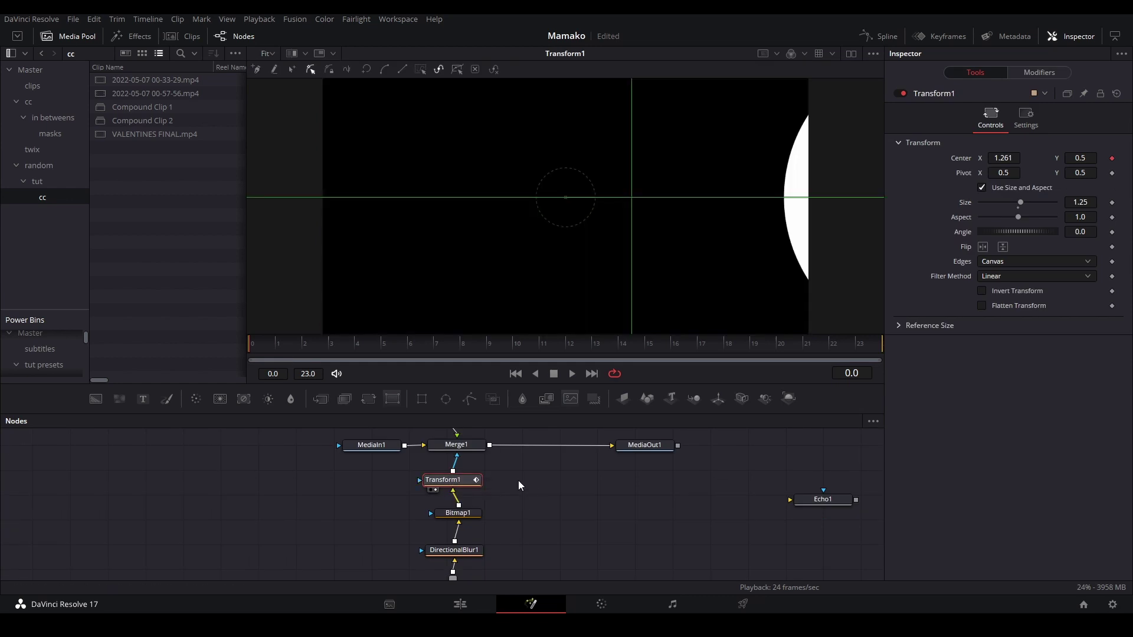
click(472, 446)
key(space)
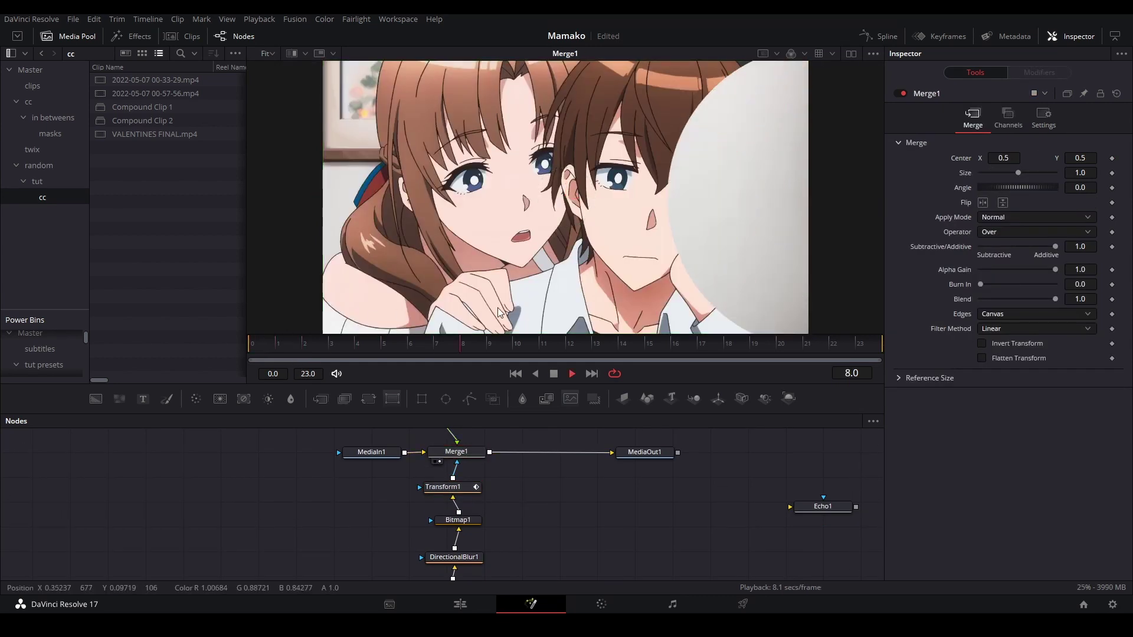
key(space)
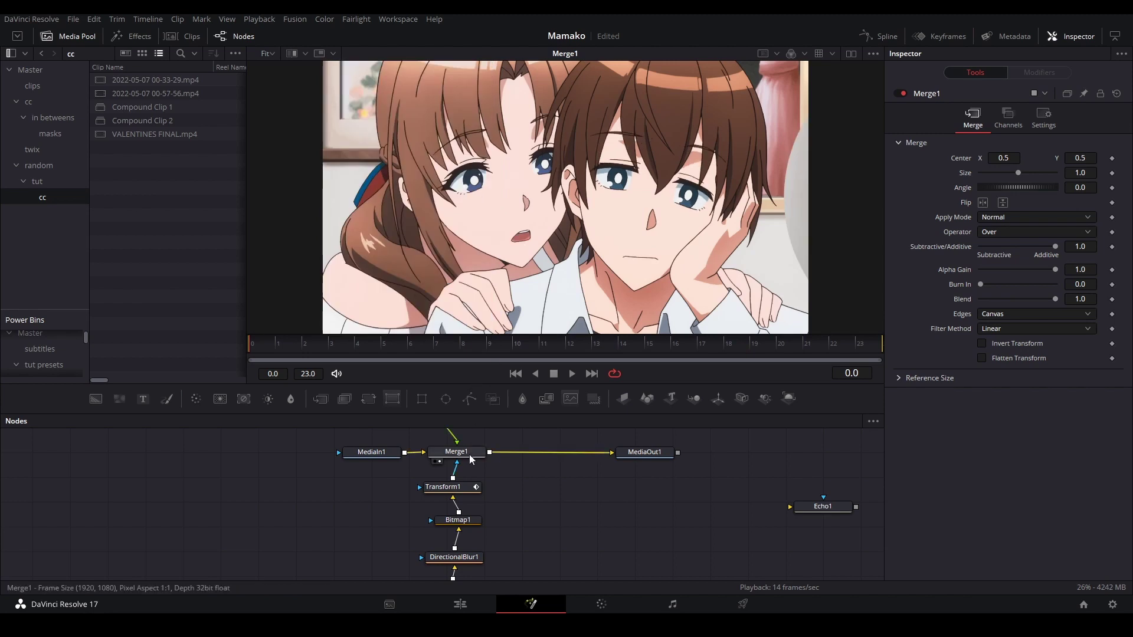
Step: Set Transform1's edges to Duplicate so the stretched mask continues past the frame border
drag(719, 333, 746, 336)
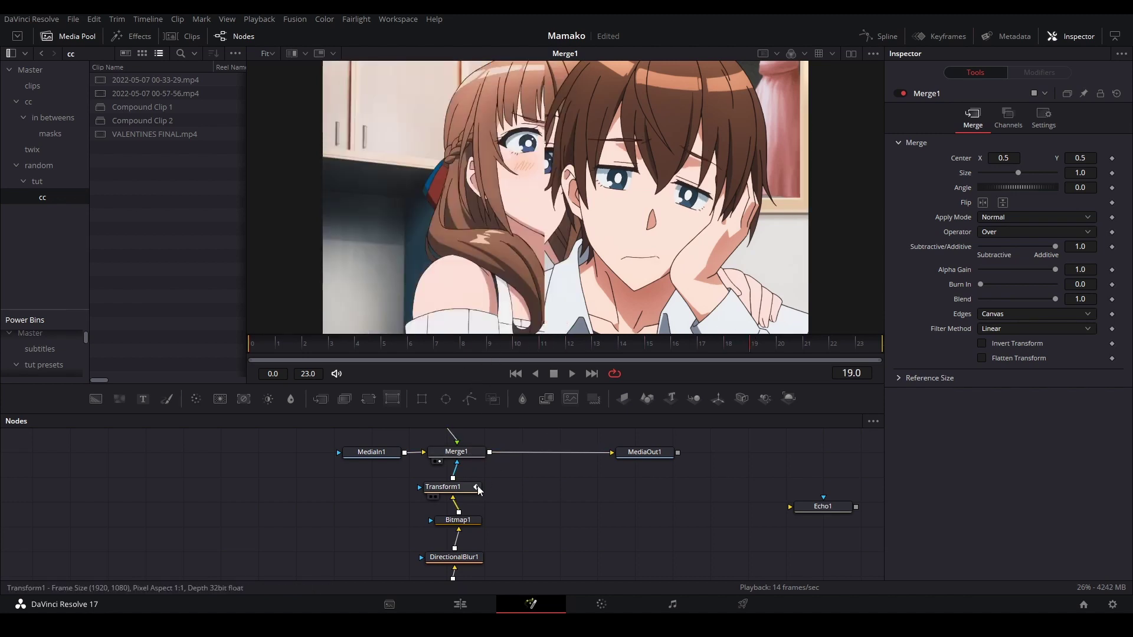
drag(464, 487, 467, 483)
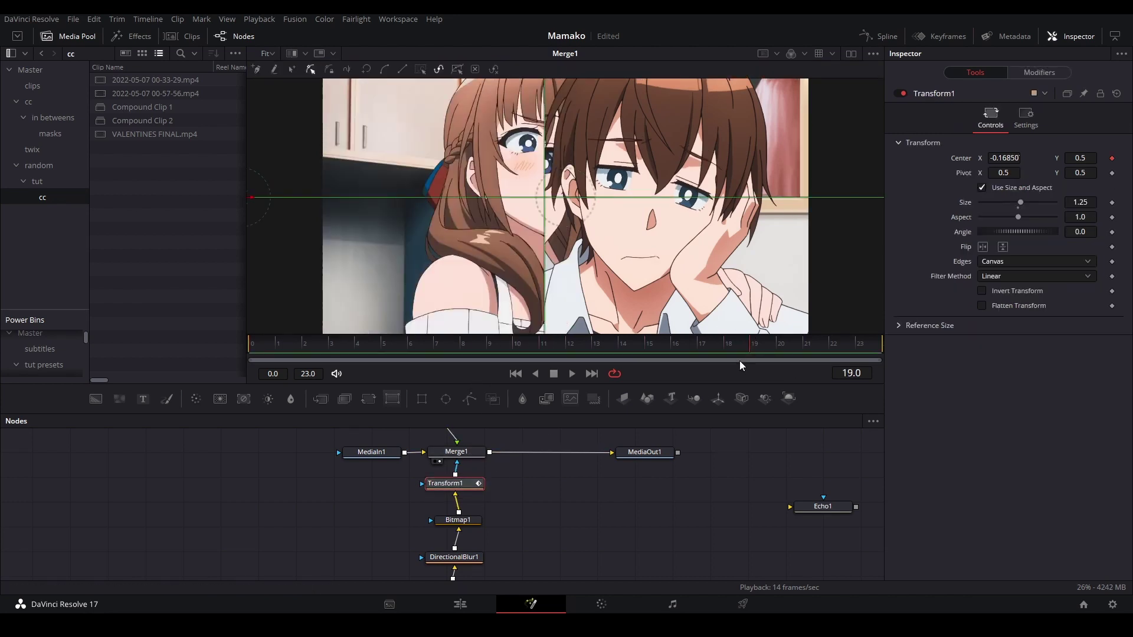
click(1010, 264)
click(999, 311)
click(674, 522)
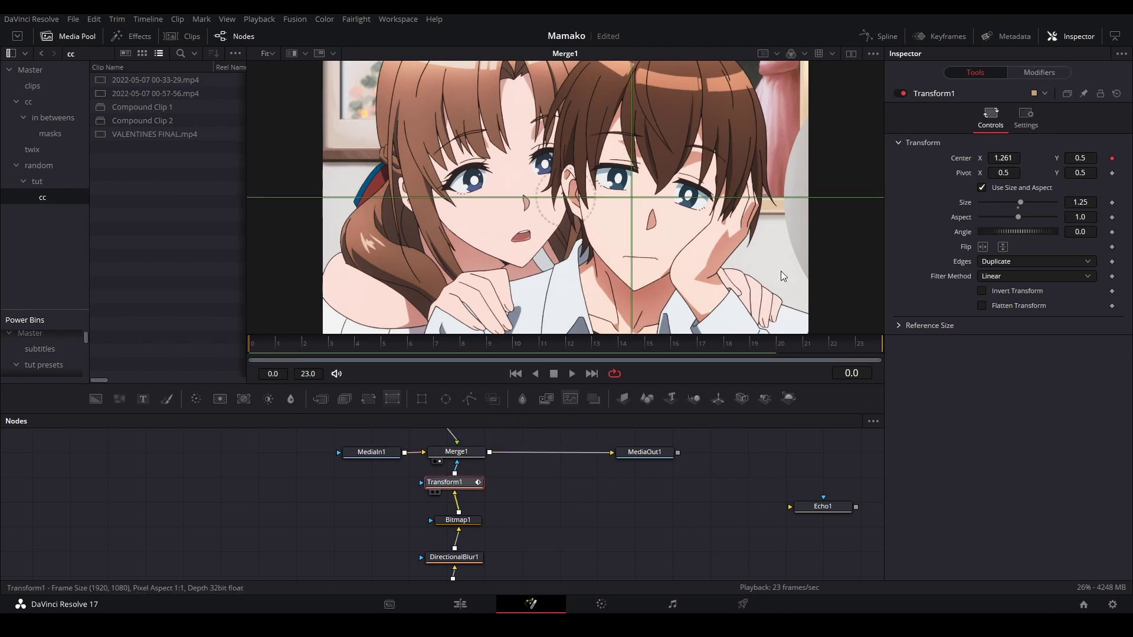
Step: Adjust the scaling in the Anim Curves modifier on Transform1's Center, play back the mask animation and save the project
click(448, 483)
click(1037, 73)
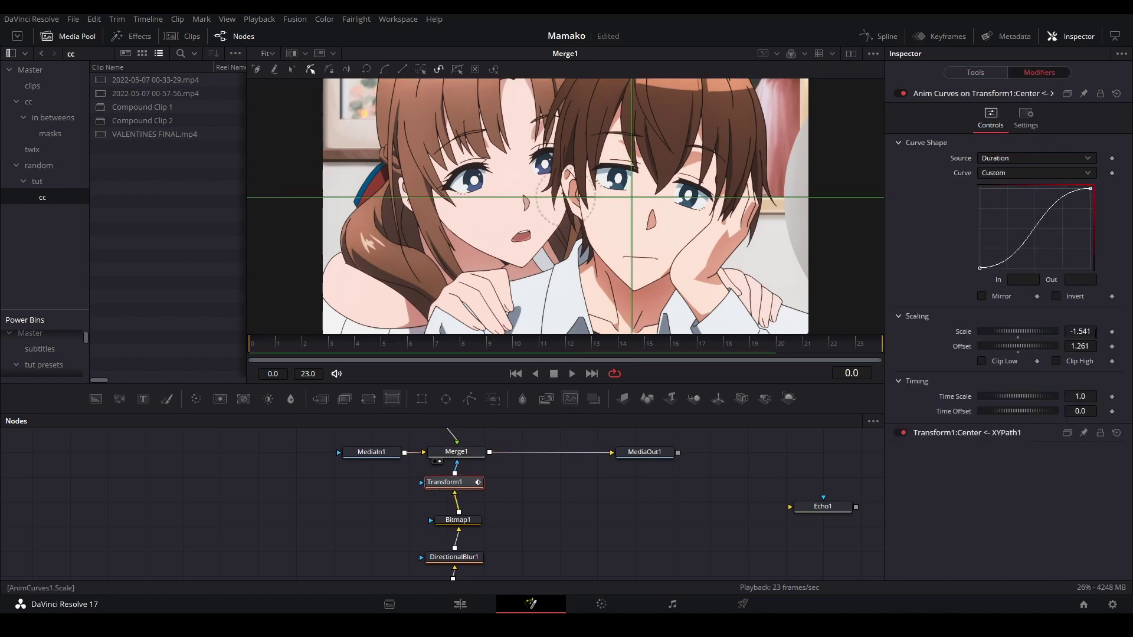
mouse_move(1095, 332)
mouse_down()
mouse_move(1092, 345)
mouse_move(1112, 345)
mouse_up()
click(752, 466)
key(space)
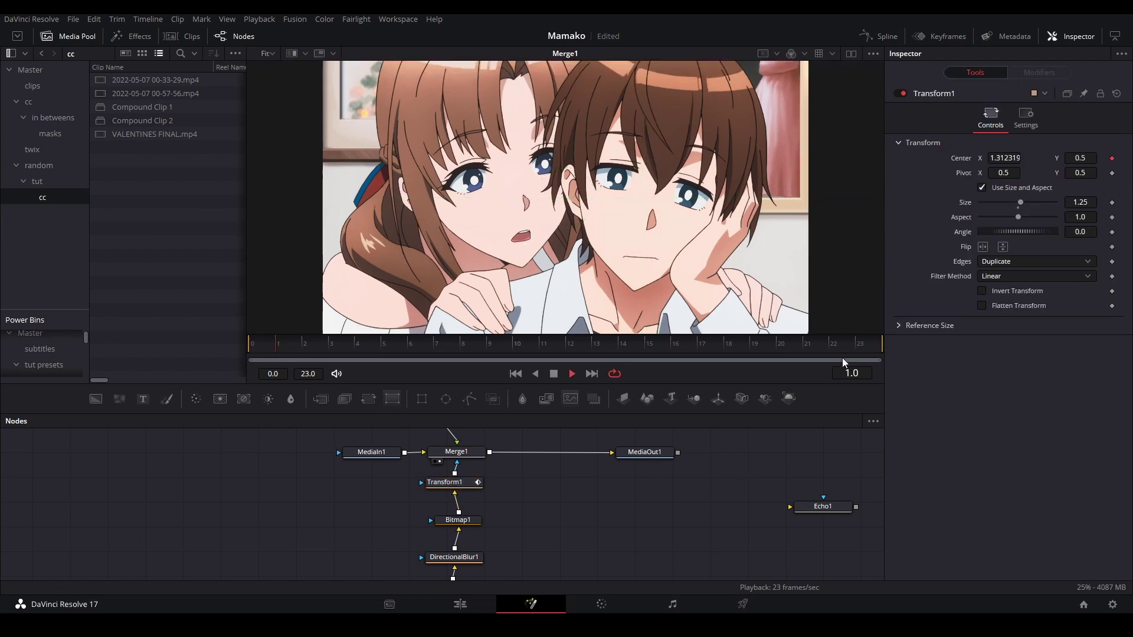
key(space)
key(ctrl+s)
Step: Add a second Merge node between Merge1 and MediaOut1, connect the white circle as its foreground, and show it in the viewer
drag(561, 477, 530, 413)
drag(470, 512, 425, 452)
scroll(486, 501, down, 3)
drag(355, 439, 328, 497)
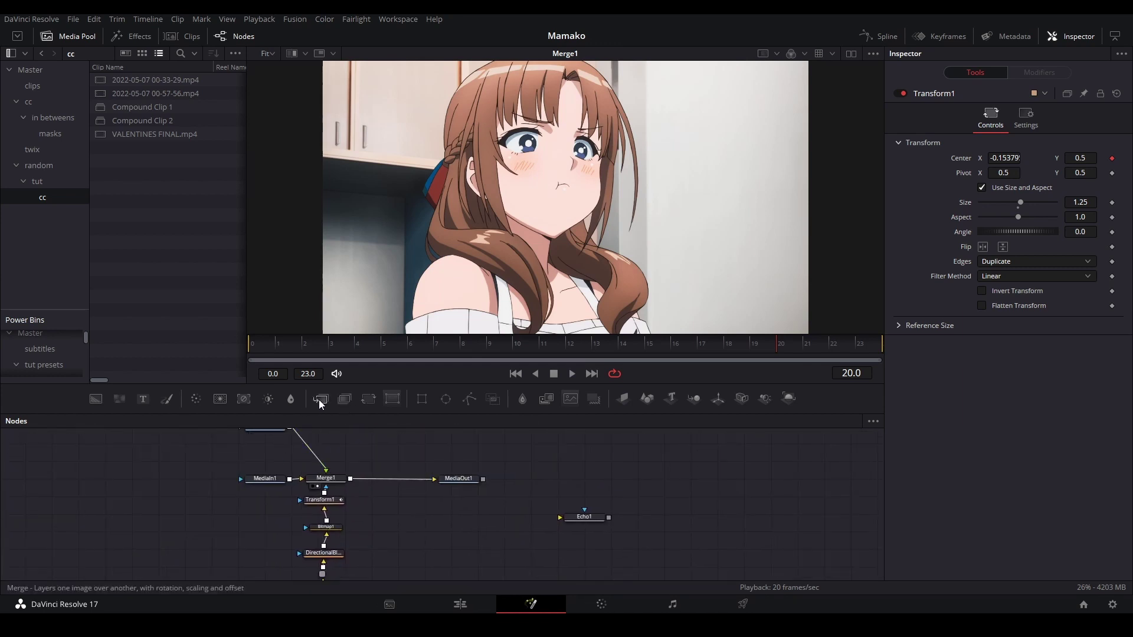
drag(324, 399, 383, 479)
scroll(389, 507, down, 2)
scroll(394, 531, up, 2)
drag(352, 559, 414, 449)
drag(415, 490, 438, 463)
drag(397, 517, 382, 575)
key(1)
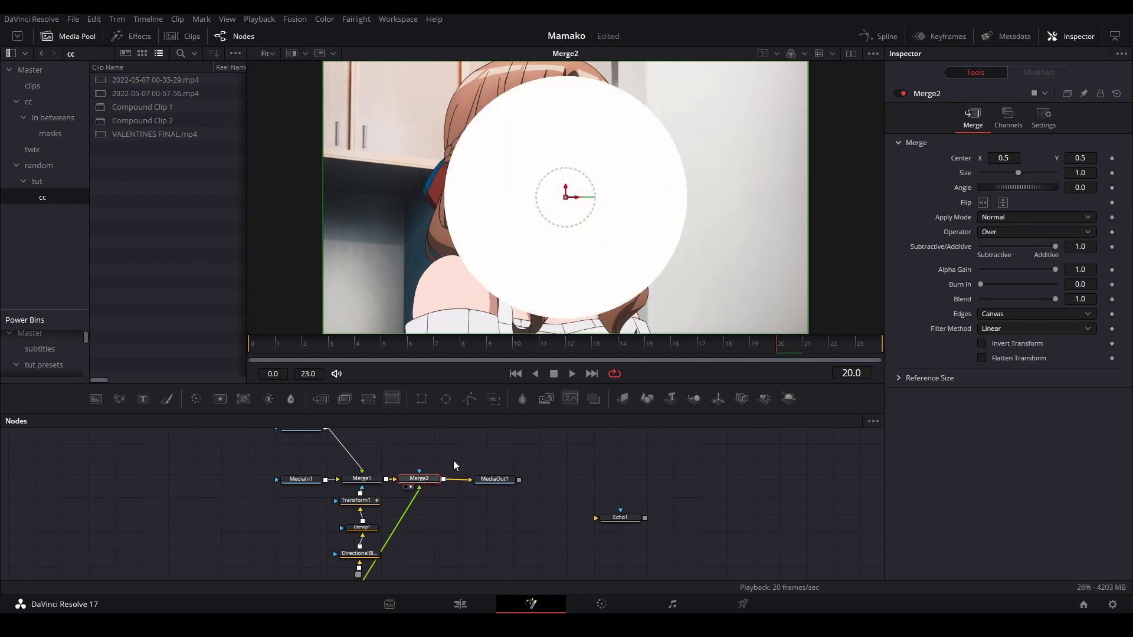
Step: Play back the Merge2 composite from the start of the transition and save the project
click(266, 347)
key(space)
key(space)
drag(428, 500, 457, 478)
key(ctrl+s)
Step: Paste an instance of Transform1 onto the connection between the white circle and Merge2 so the circle follows the mask
scroll(372, 504, up, 3)
click(372, 501)
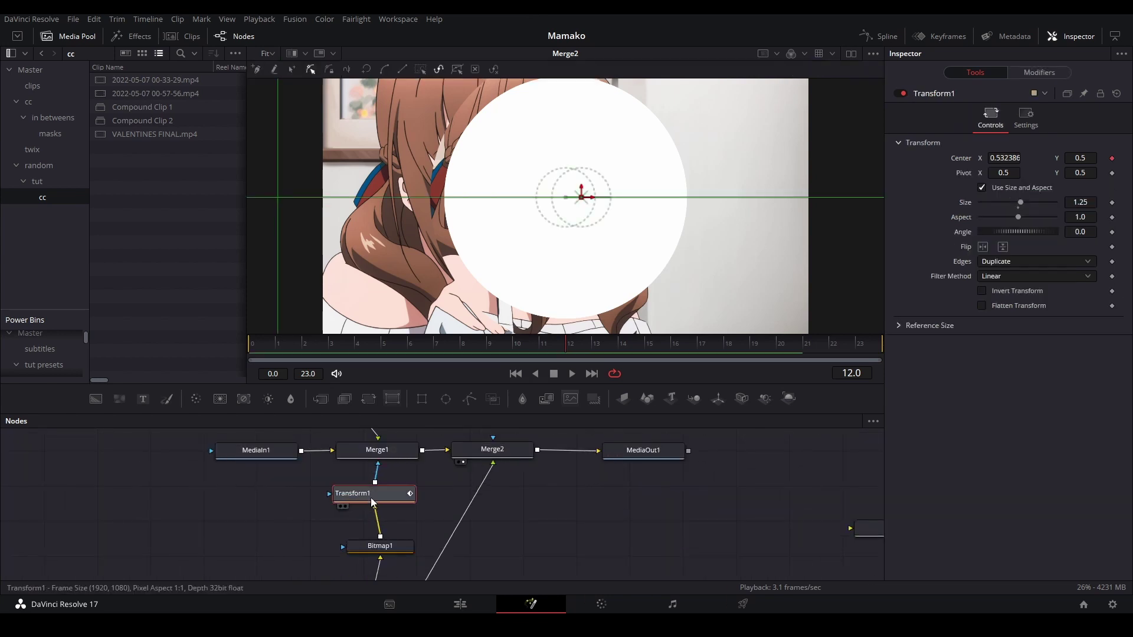
drag(372, 499, 373, 498)
click(481, 511)
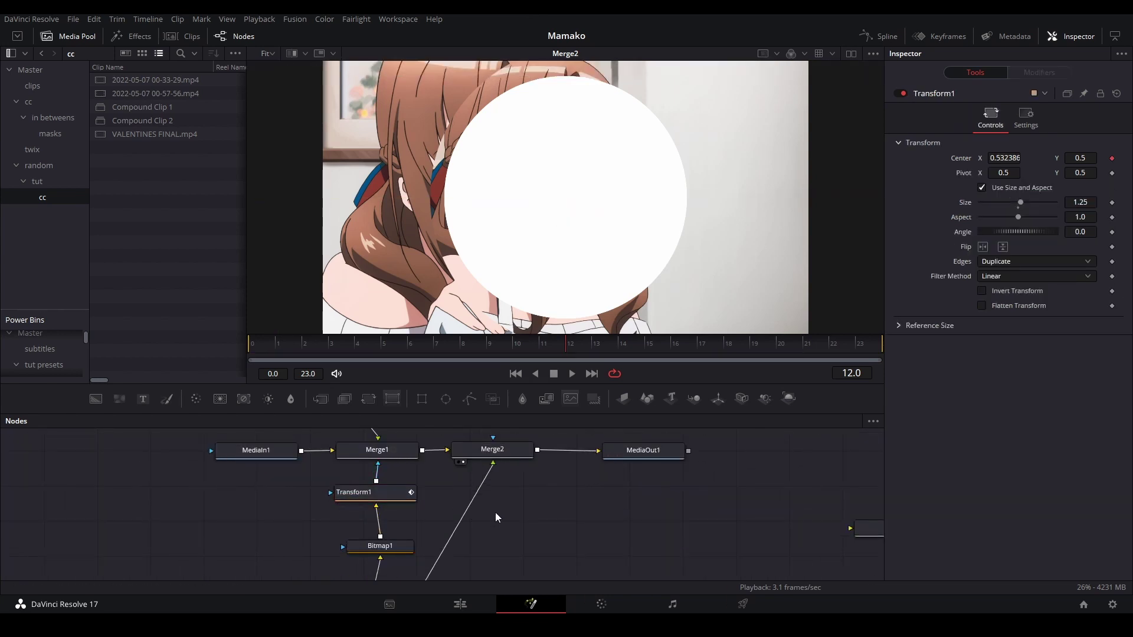
key(ctrl+shift+v)
mouse_move(503, 511)
mouse_down()
mouse_move(481, 489)
mouse_move(508, 490)
mouse_up()
click(581, 474)
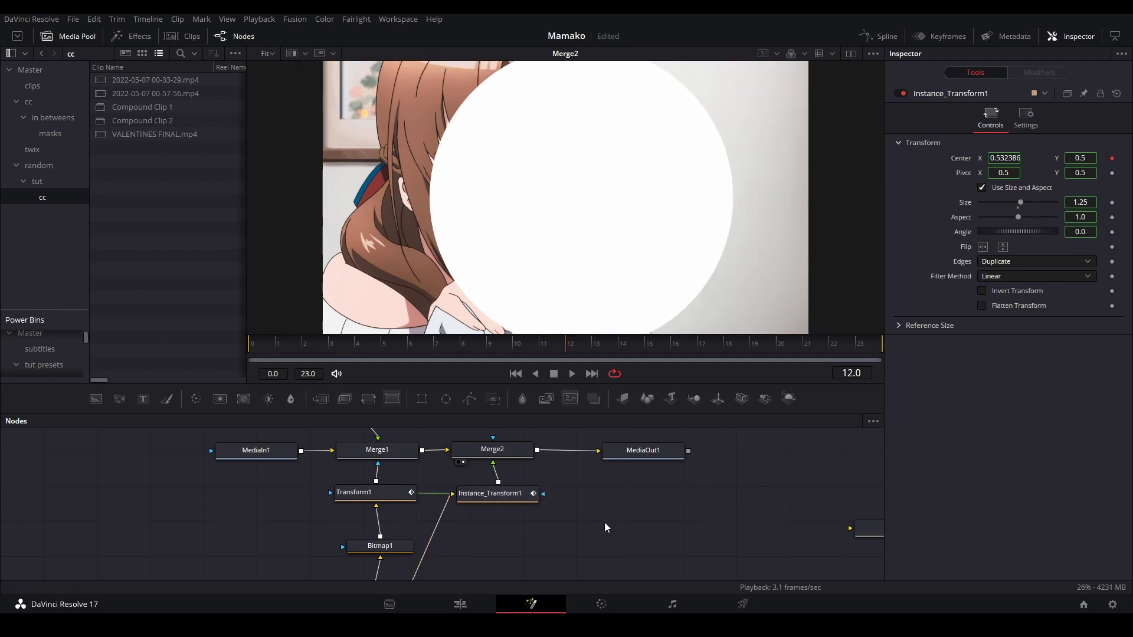
Step: Save the project and play back Merge2 with the white circle moving along with the mask
key(ctrl+s)
click(257, 347)
click(357, 493)
key(space)
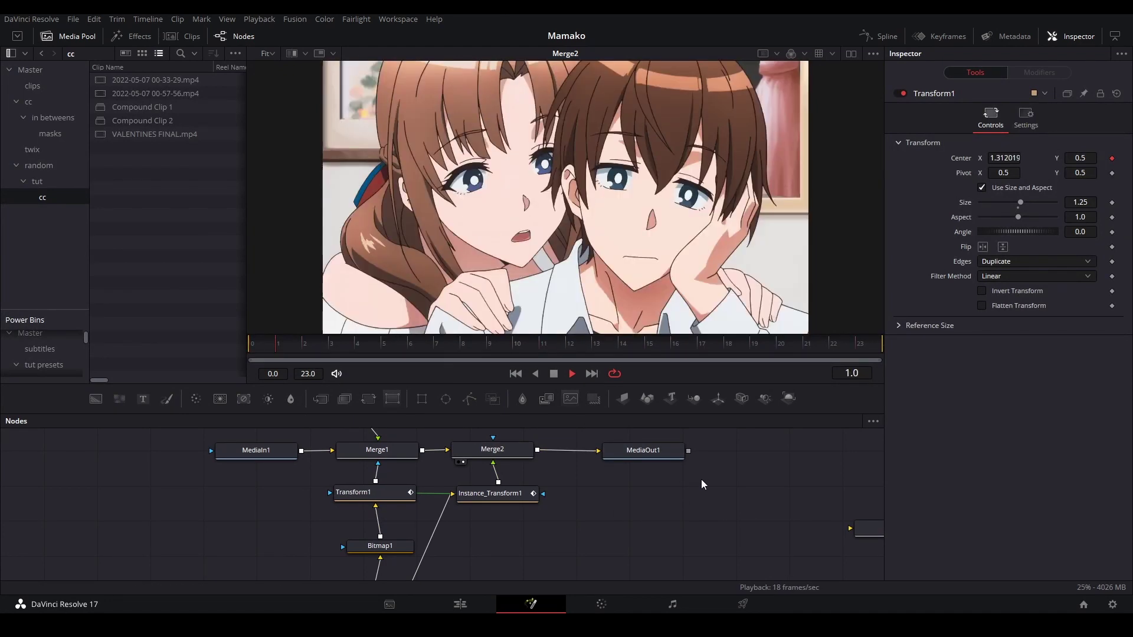
key(space)
Step: Return to the Edit page and play the finished transition between Clip 1 and Clip 2 on the timeline
click(640, 459)
click(460, 604)
click(412, 484)
click(319, 454)
key(space)
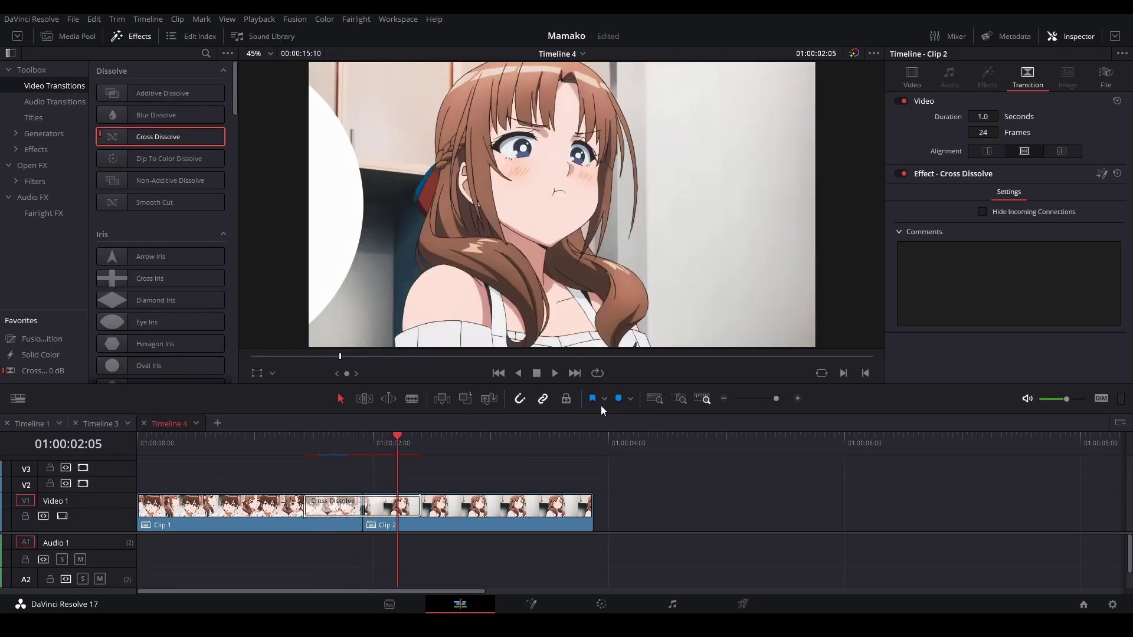
Step: Look up the Create Transition Preset option for the Cross Dissolve and browse the user transitions in the effects library
click(322, 507)
right_click(322, 508)
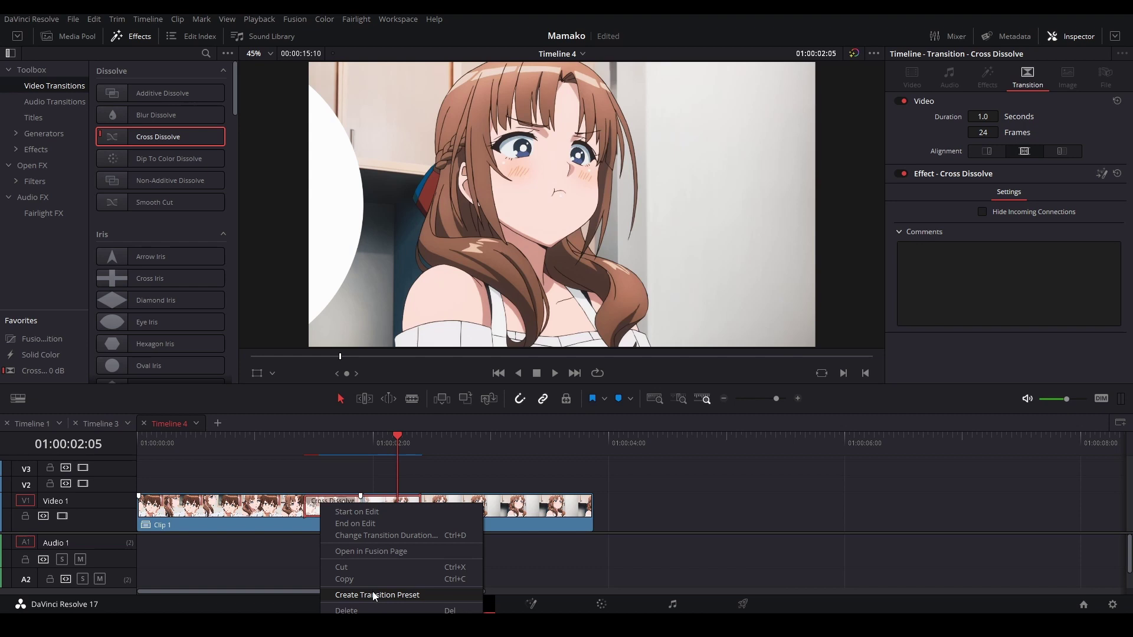
click(697, 508)
scroll(152, 119, down, 4)
scroll(152, 119, down, 10)
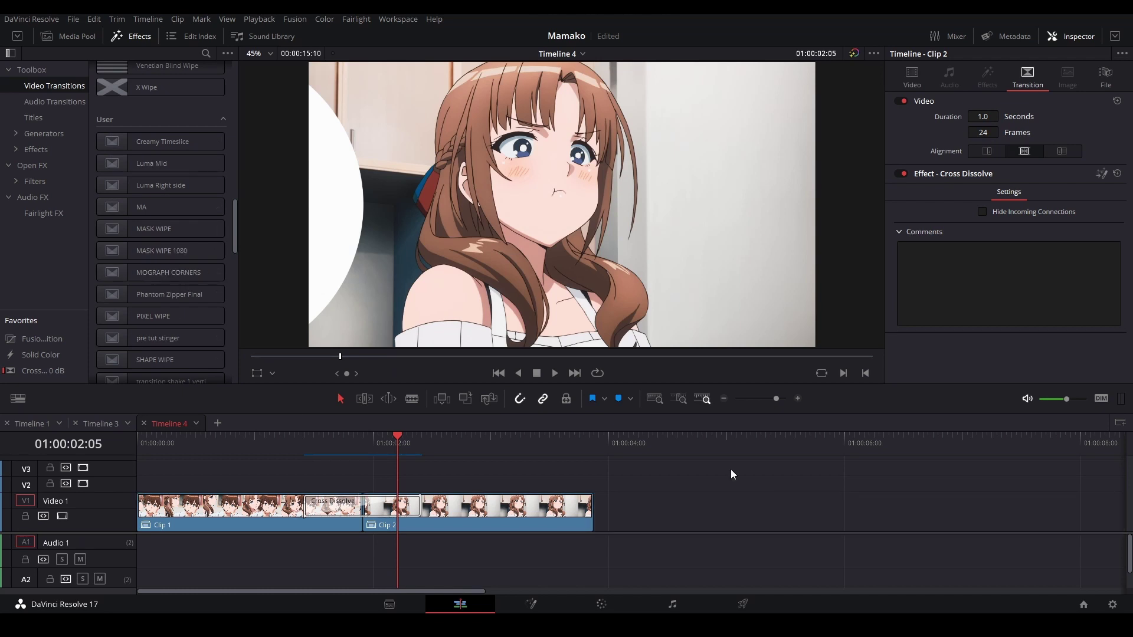
Step: Check the project's Render Cache mode options and play the transition on the timeline
click(310, 454)
key(space)
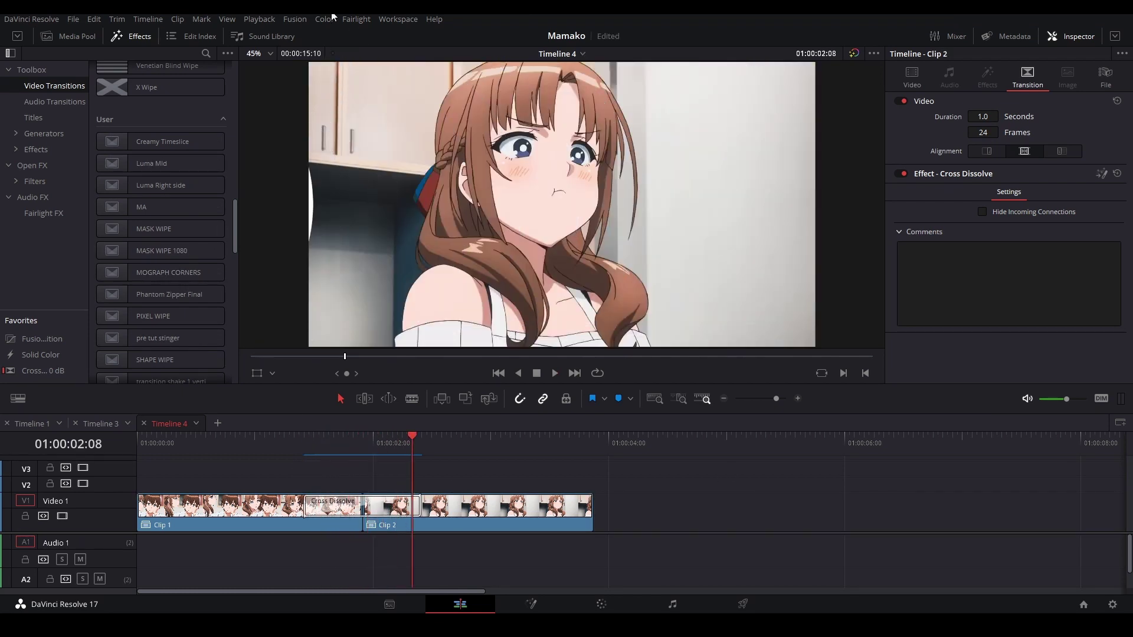
click(254, 19)
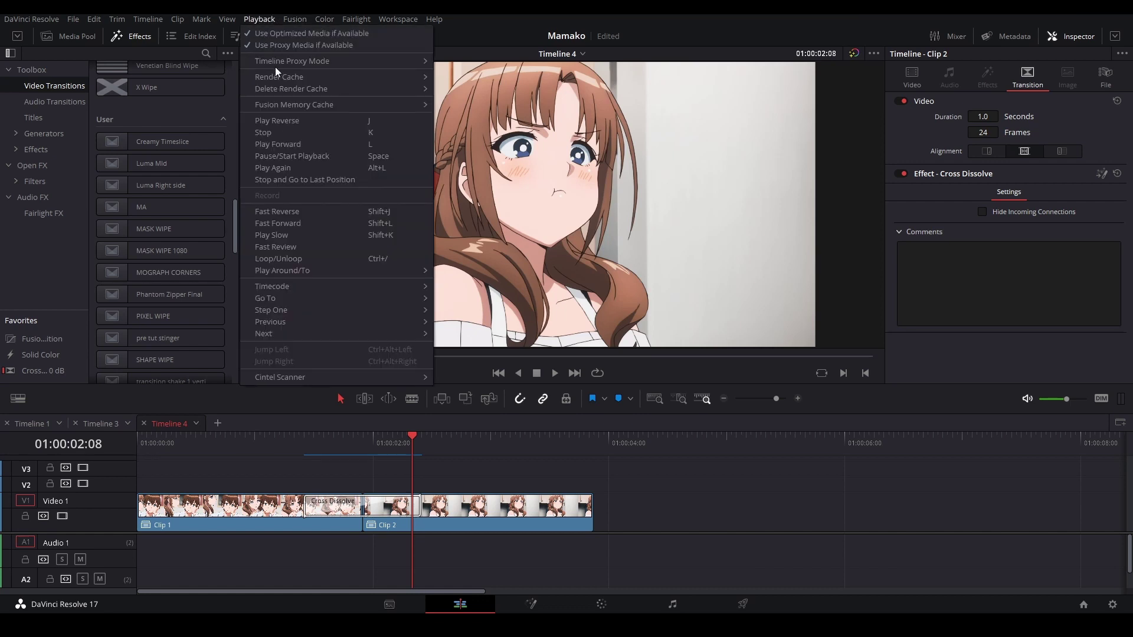
mouse_move(277, 75)
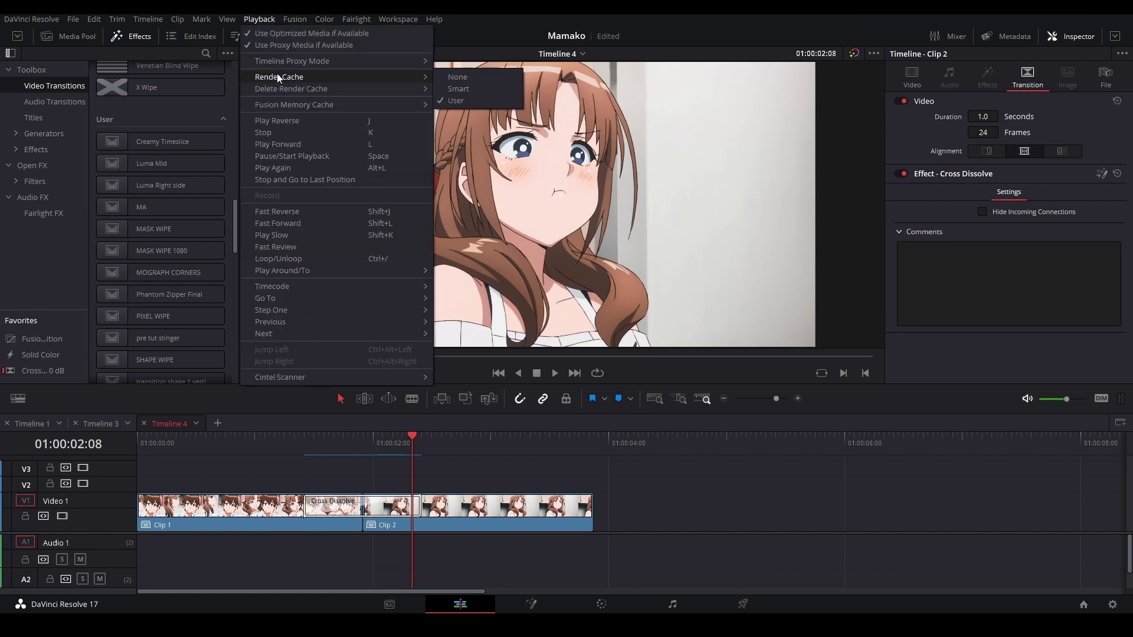
click(458, 93)
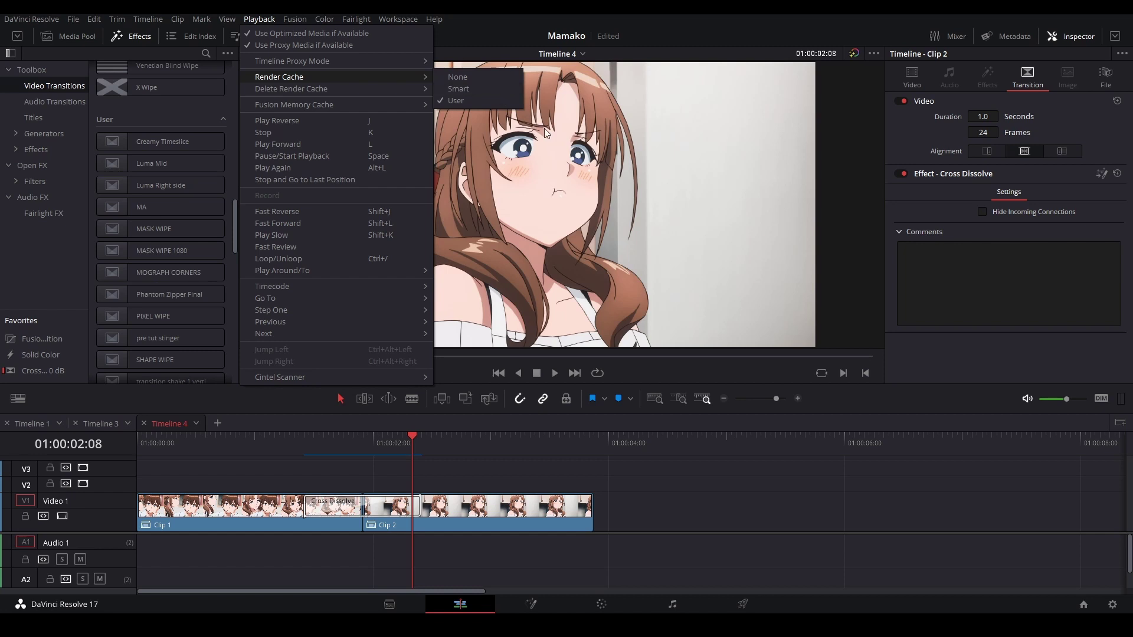
click(991, 479)
click(312, 447)
key(space)
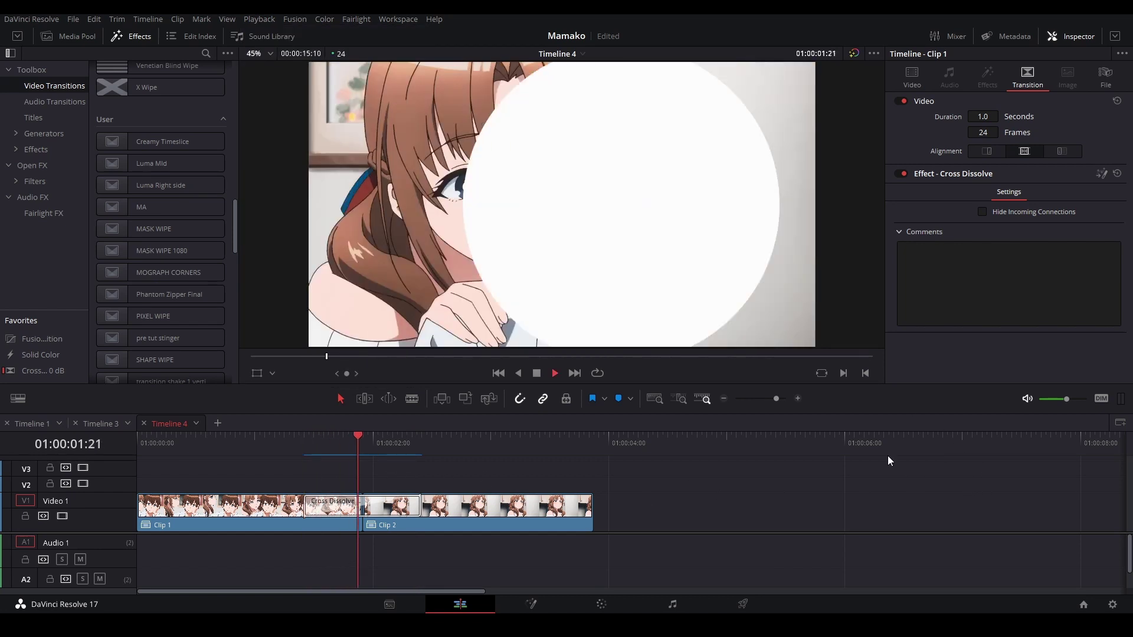
Step: Examine the Optimized Media and Render Cache options in the project's Master Settings, then leave without changes
click(1115, 606)
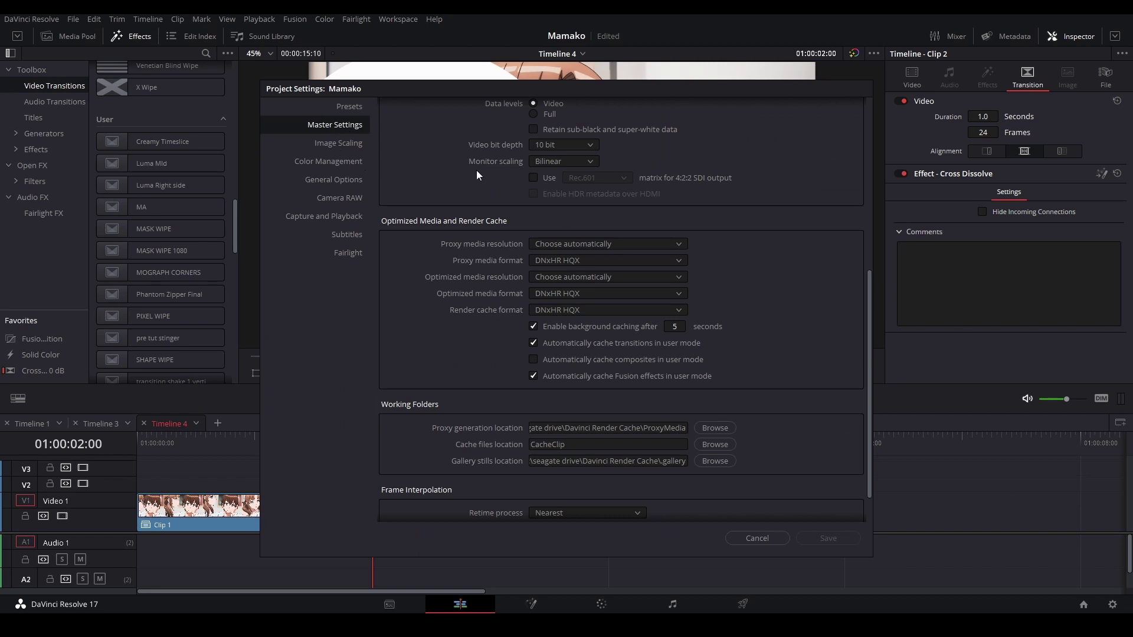
scroll(568, 211, up, 8)
scroll(569, 204, down, 5)
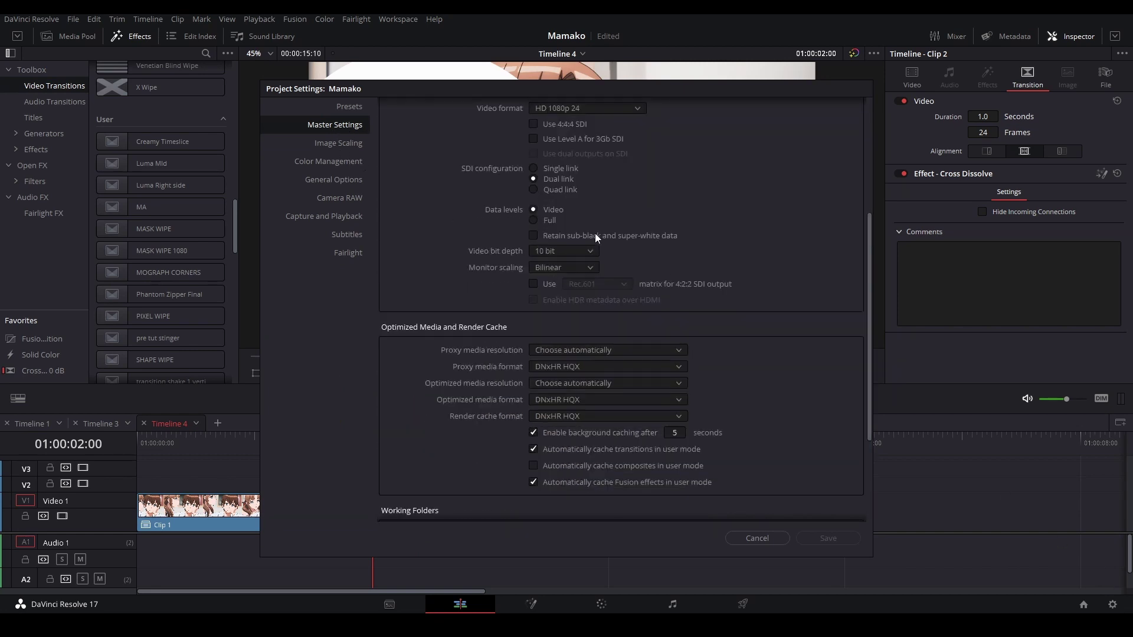
scroll(406, 327, down, 3)
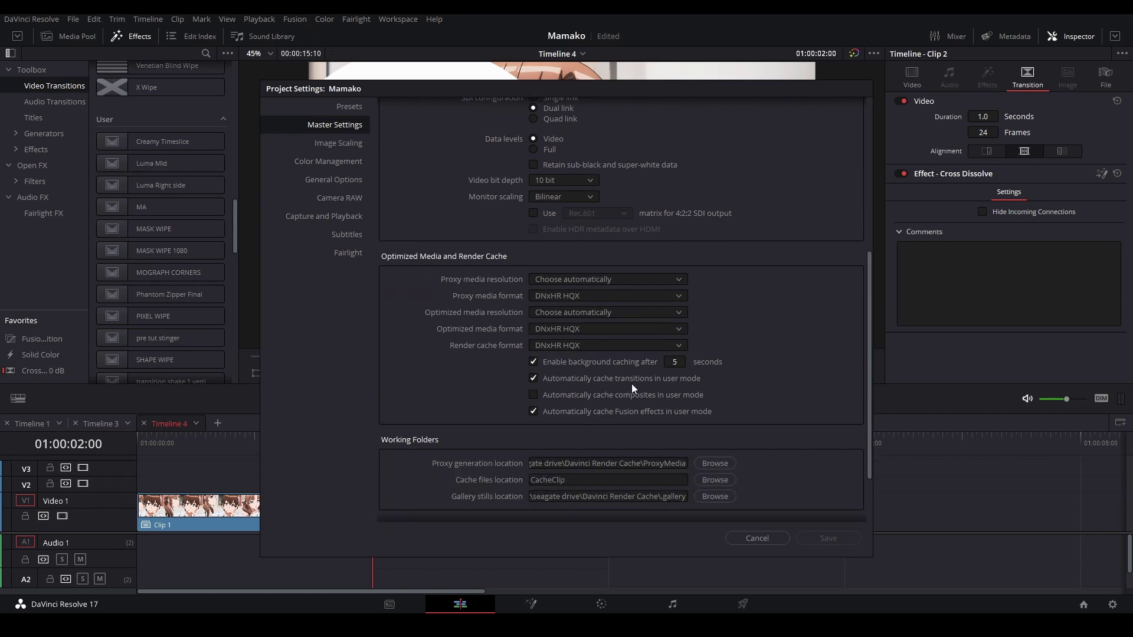
click(758, 538)
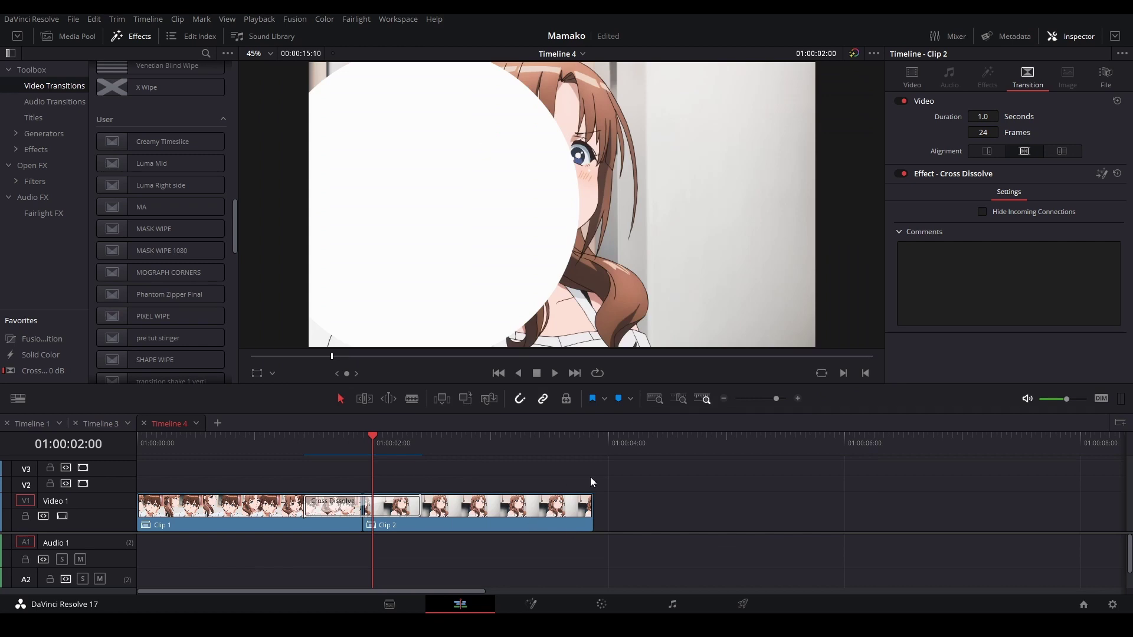
Step: Save the project and play the transition from just before its start in Clip 1
key(ctrl+s)
click(290, 442)
key(space)
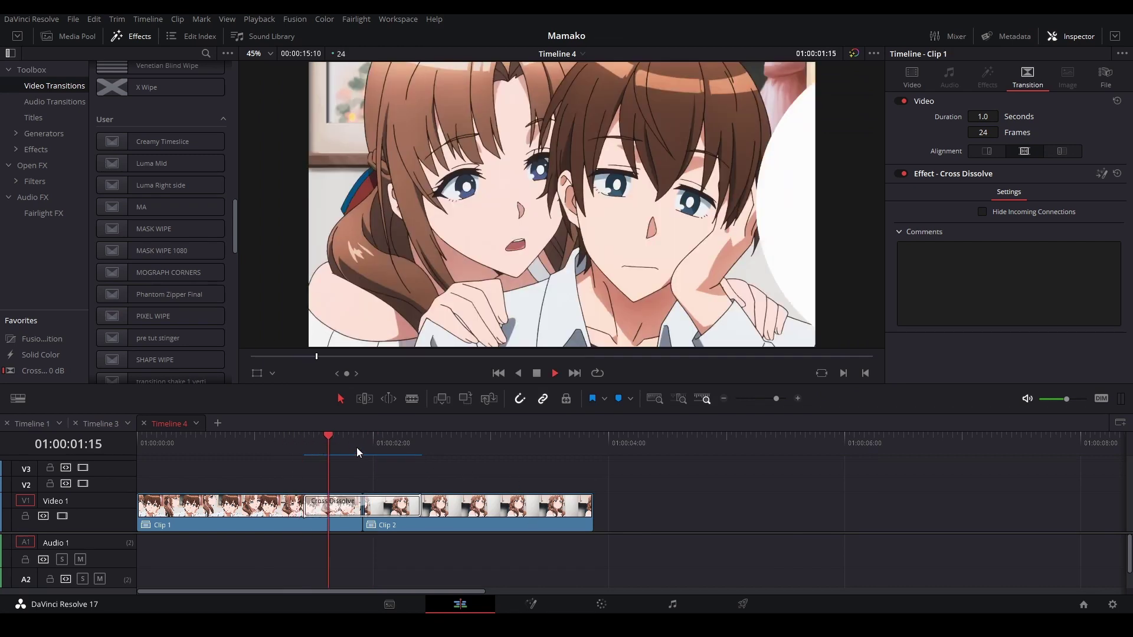
key(space)
key(ctrl+s)
click(356, 450)
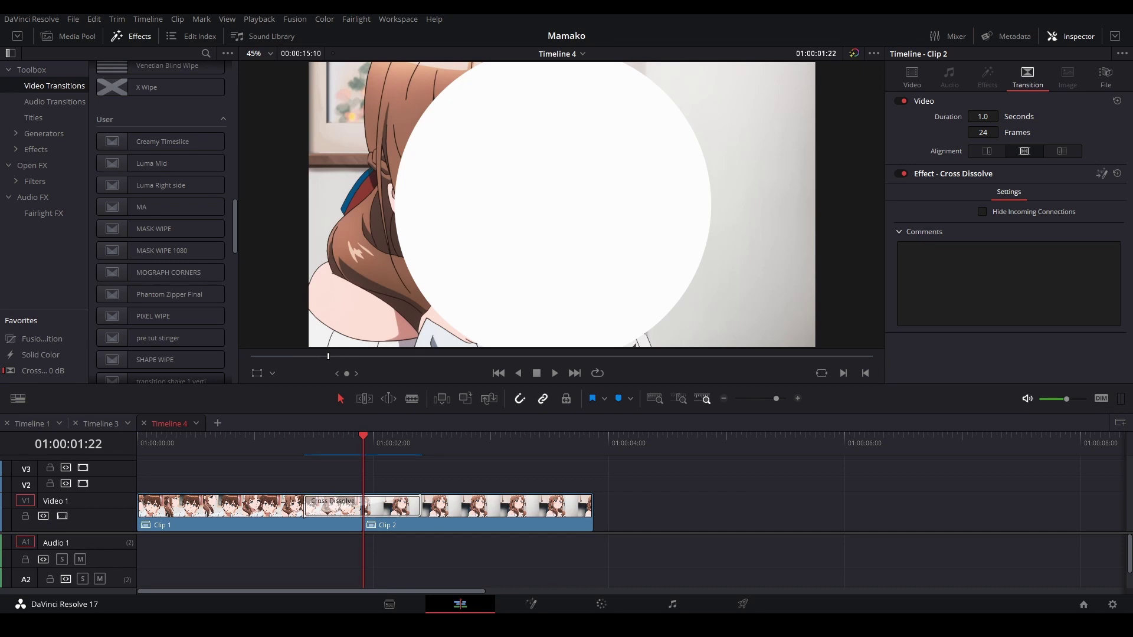
Step: Switch to Discord and review the edit-page channel's messages about caching the edited cross dissolve, then return to the timeline
drag(0, 413, 507, 50)
mouse_move(334, 519)
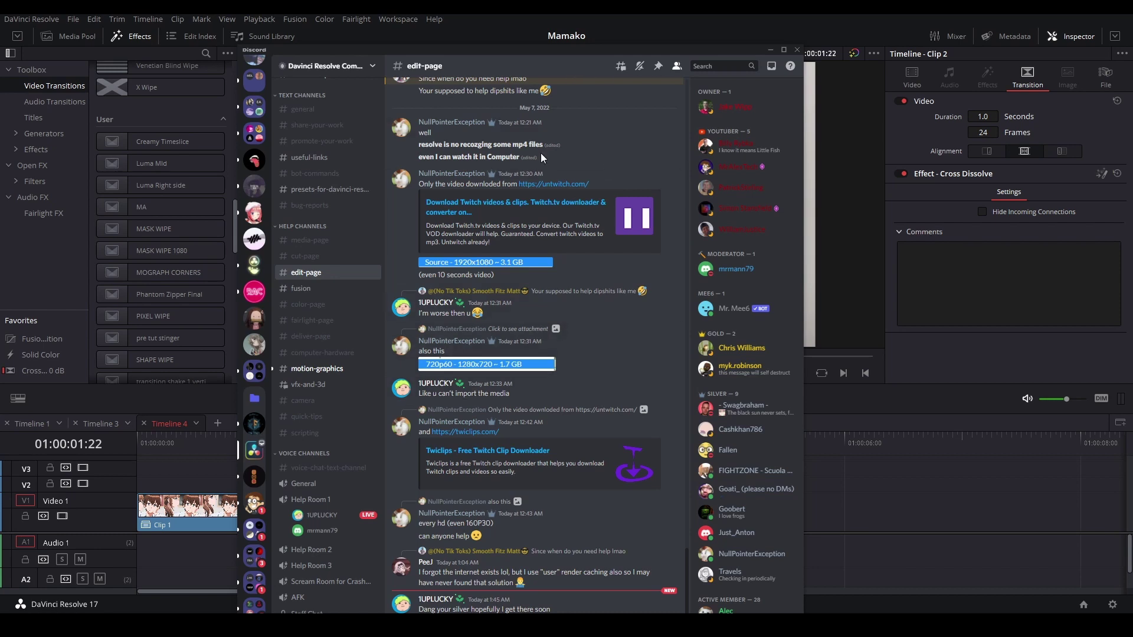
scroll(587, 307, up, 3)
scroll(566, 312, up, 3)
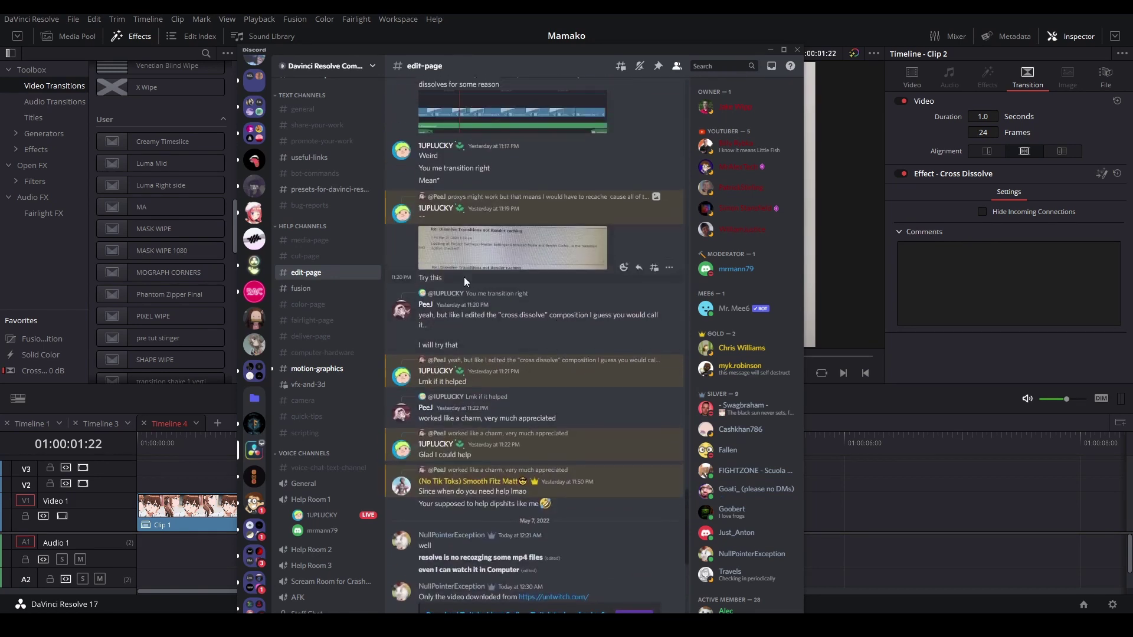
drag(609, 48, 1, 125)
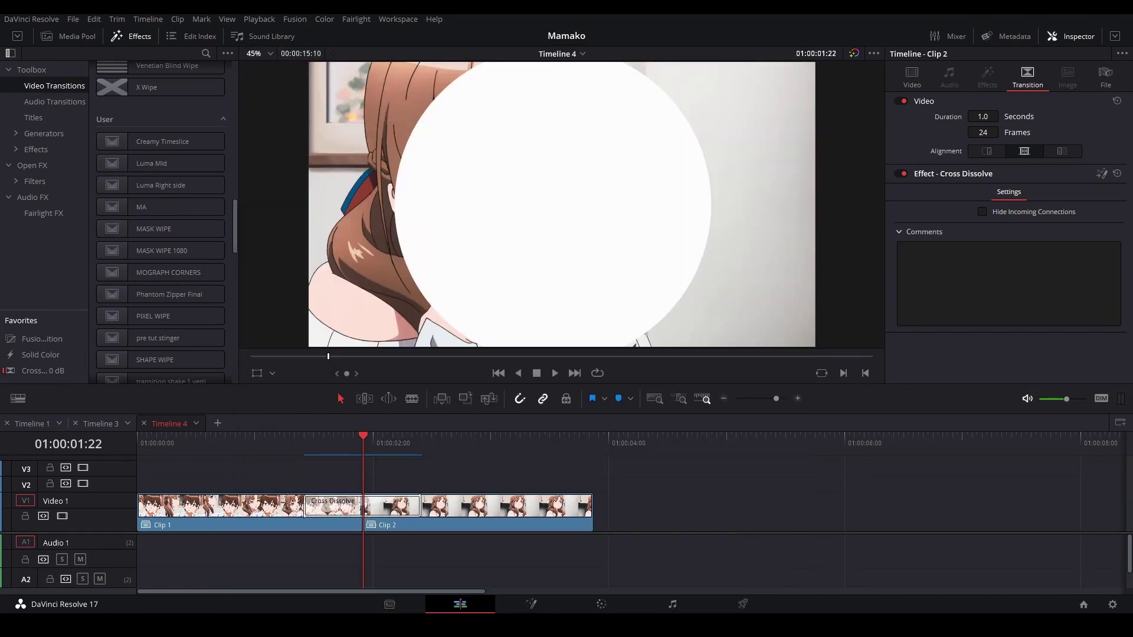
Step: Play the transition from its start with more of the timeline in view
click(305, 444)
key(space)
key(ctrl+minus)
key(ctrl+minus)
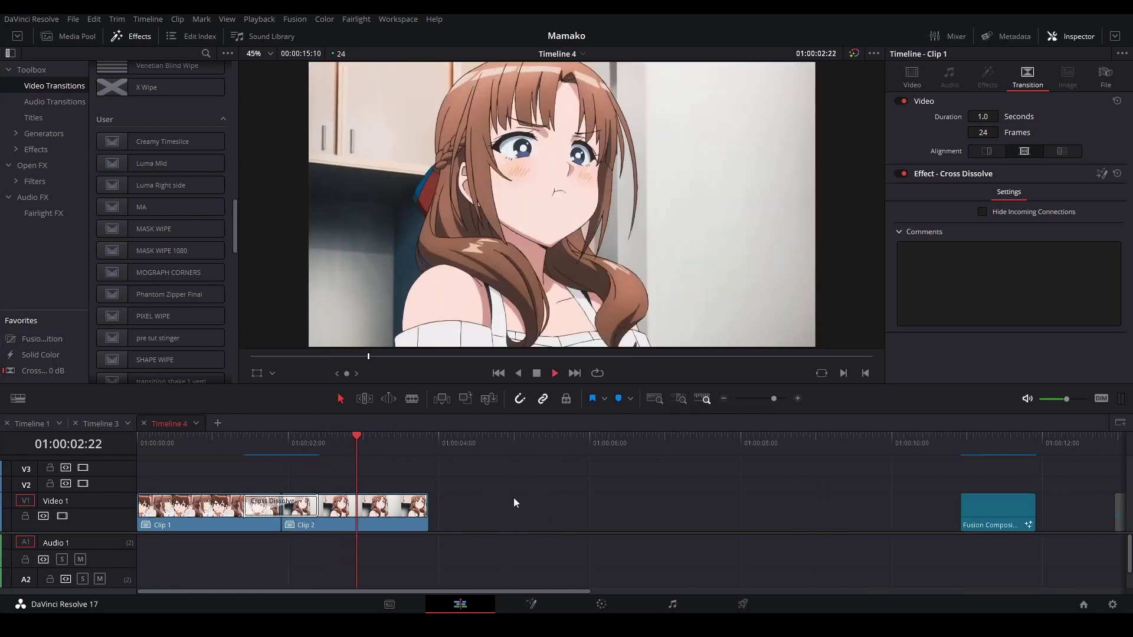